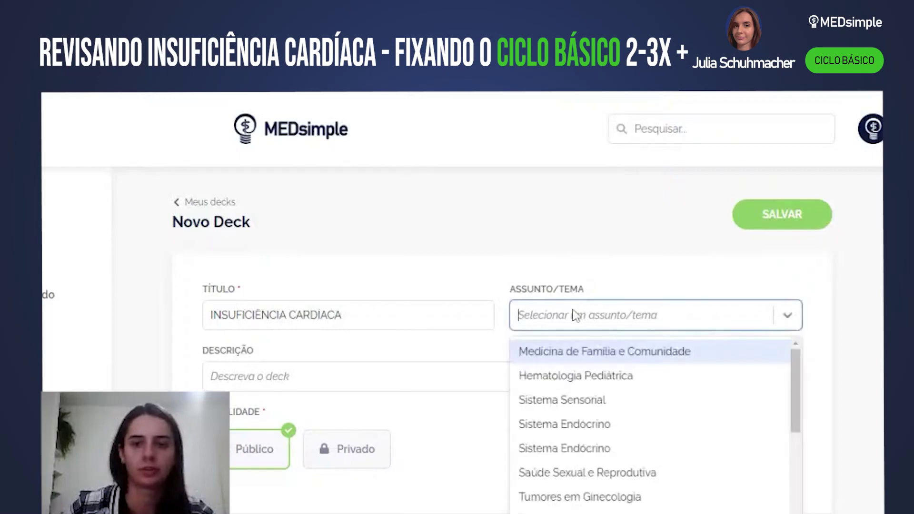
- Set the new deck's subject to Cardiologia and save the deck
text(logia)
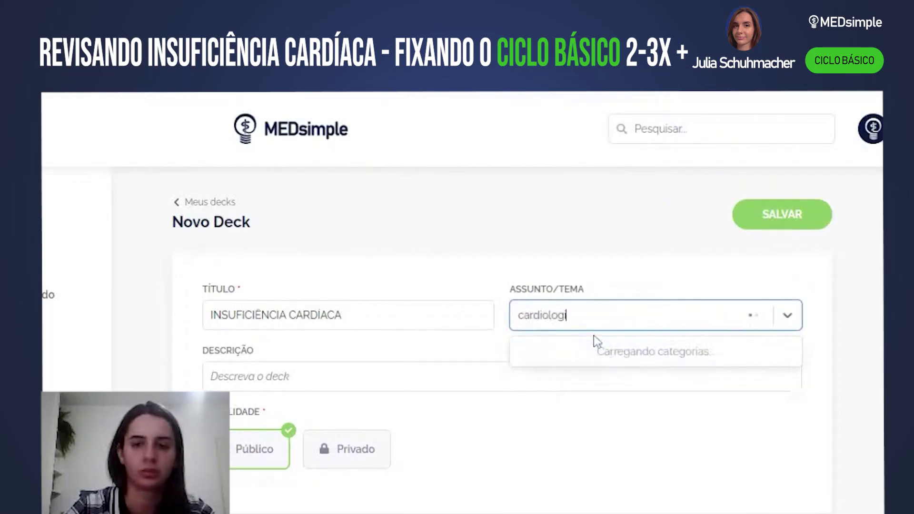
click(596, 343)
click(748, 225)
- Add a flashcard to the new INSUFICIÊNCIA CARDÍACA deck and save the deck again
scroll(315, 438, down, 1)
click(293, 501)
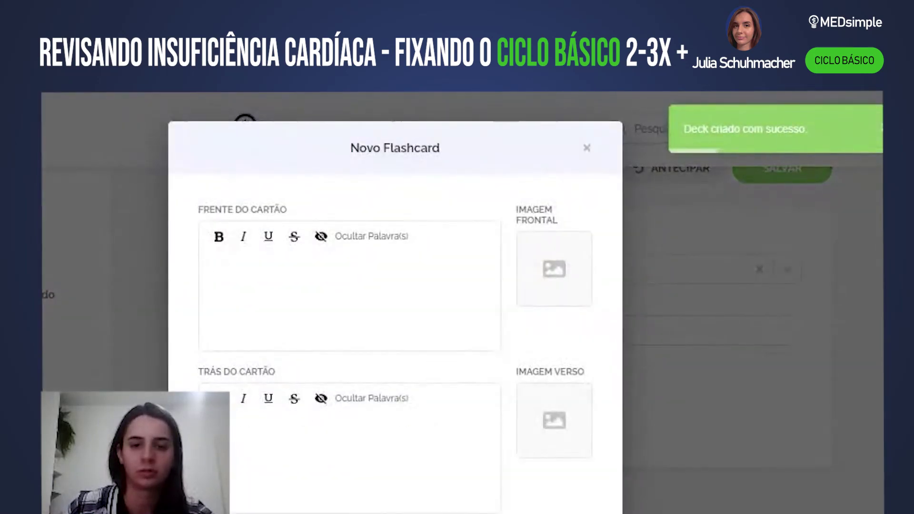
scroll(689, 219, up, 1)
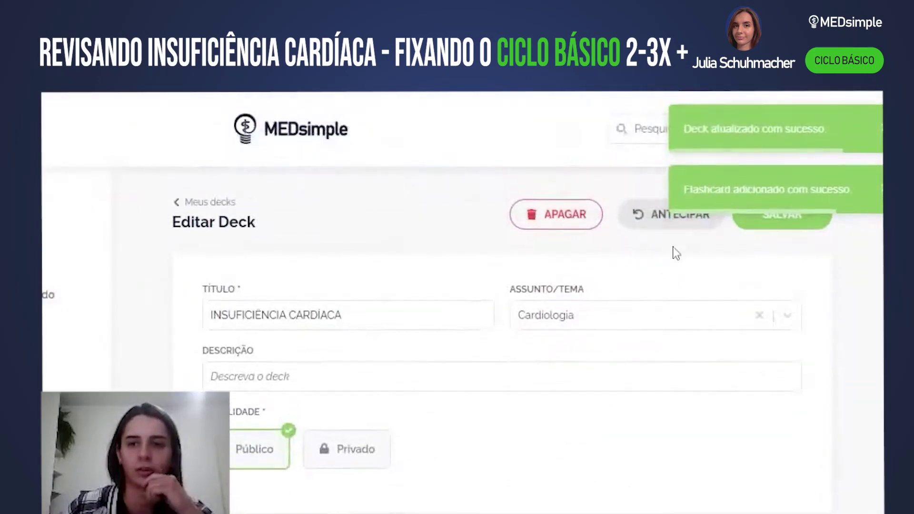
click(784, 224)
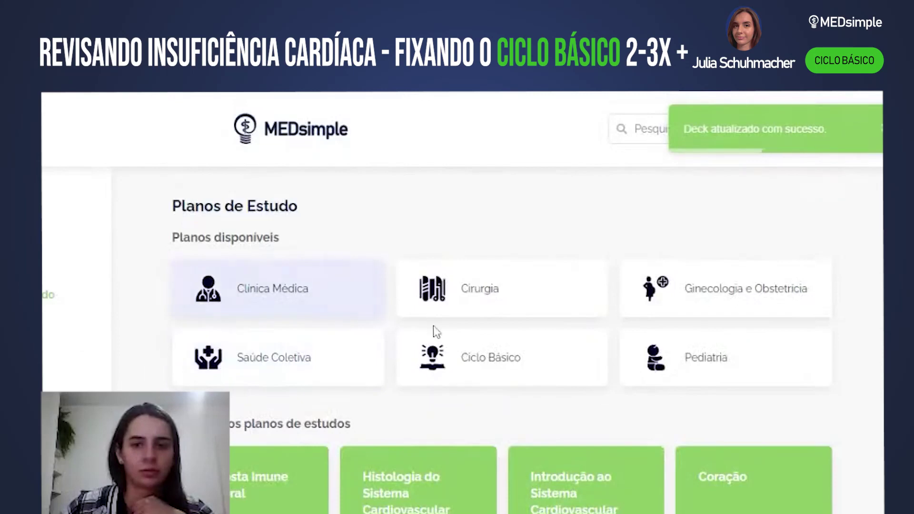
- Go to the Cardiologia study plans under Clínica Médica and resume the Insuficiência Cardíaca questionnaire
click(336, 302)
click(508, 363)
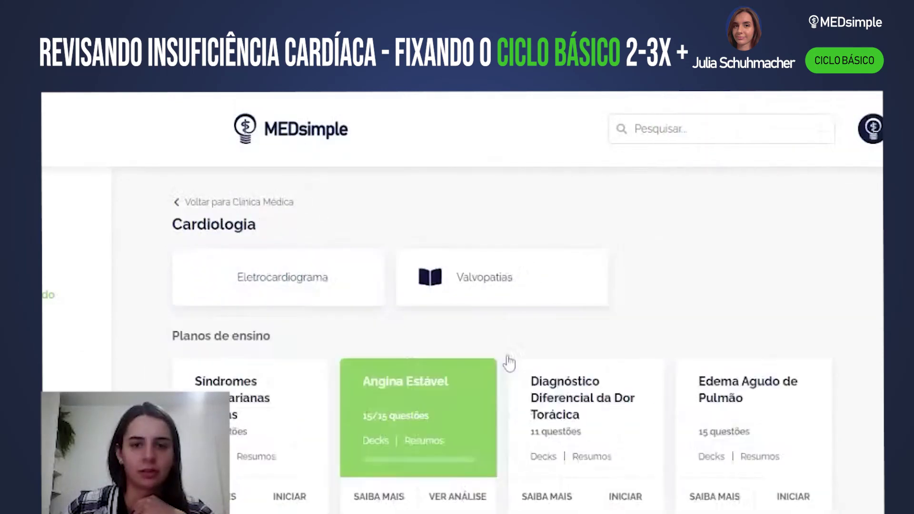
scroll(527, 409, down, 10)
scroll(569, 308, up, 5)
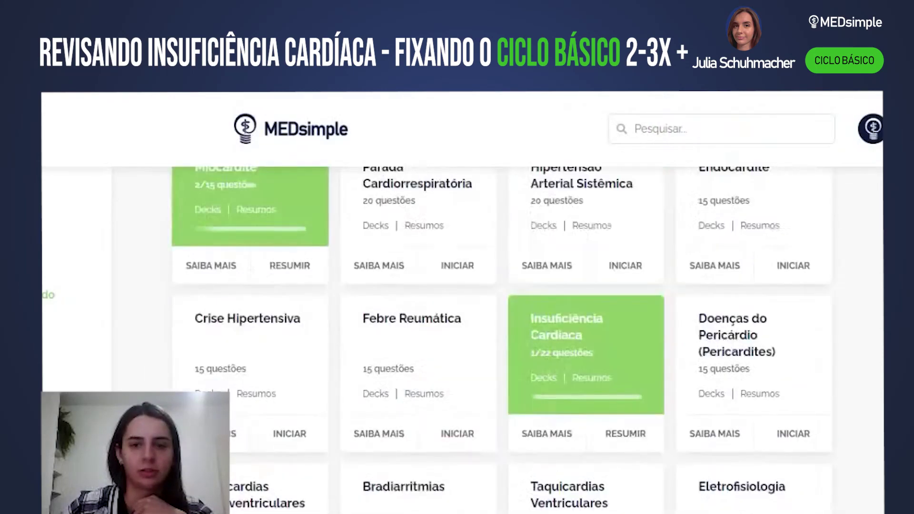
click(575, 346)
key(alt+Left)
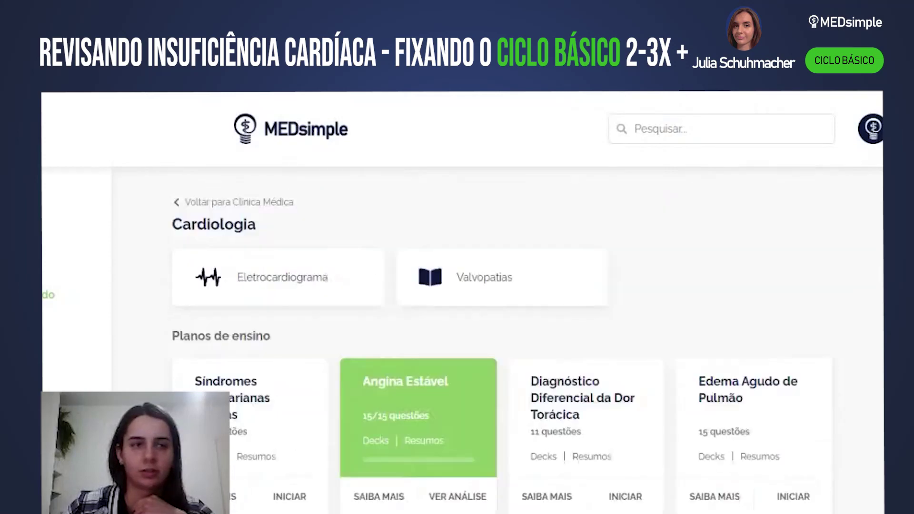
scroll(603, 271, down, 8)
scroll(623, 416, up, 3)
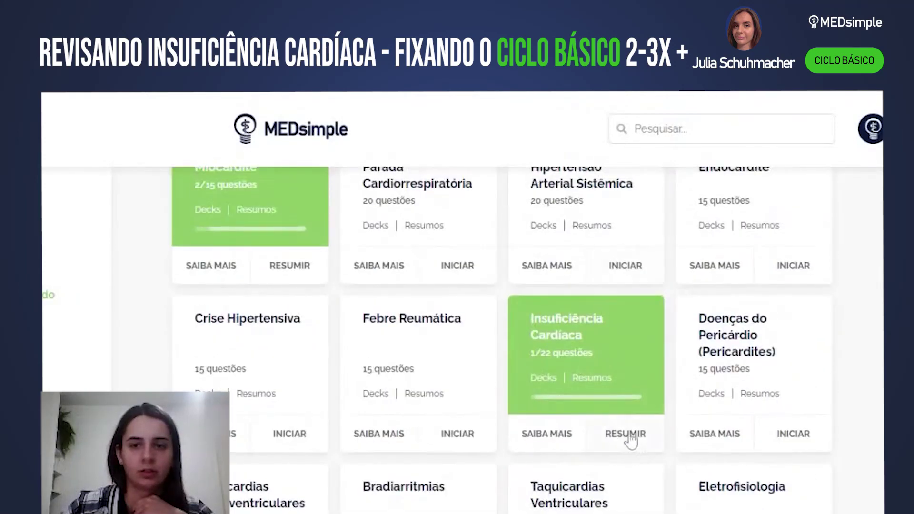
click(629, 437)
- Open question 1 of the questionnaire and start a new flashcard assigned to the INSUFICIÊNCIA CARDÍACA deck
click(184, 215)
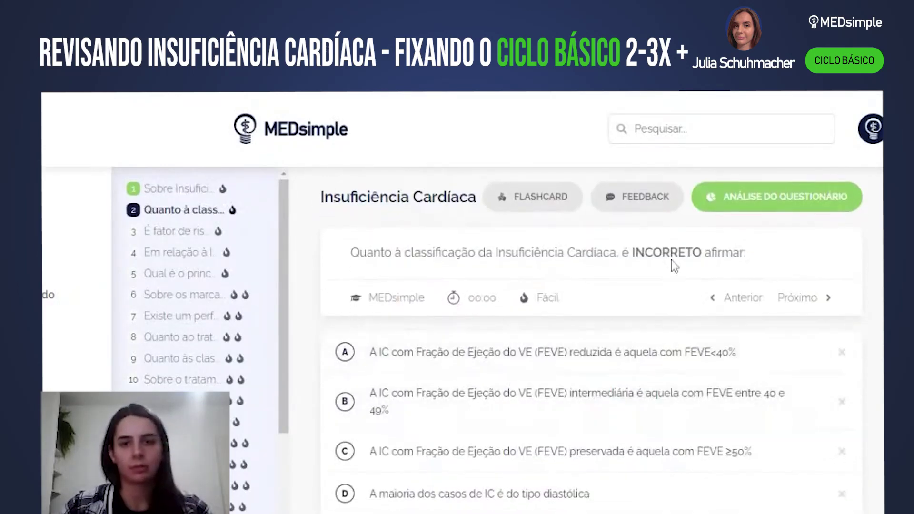
click(207, 181)
click(534, 211)
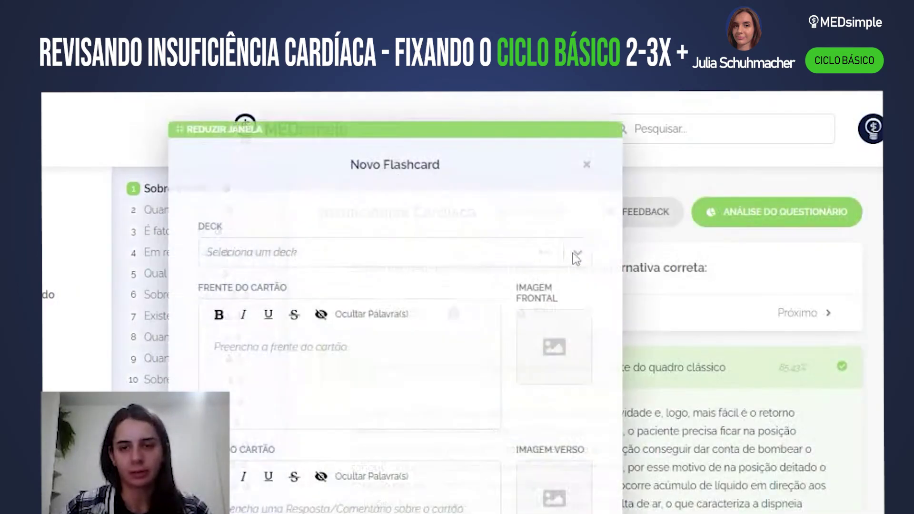
click(454, 258)
text(i)
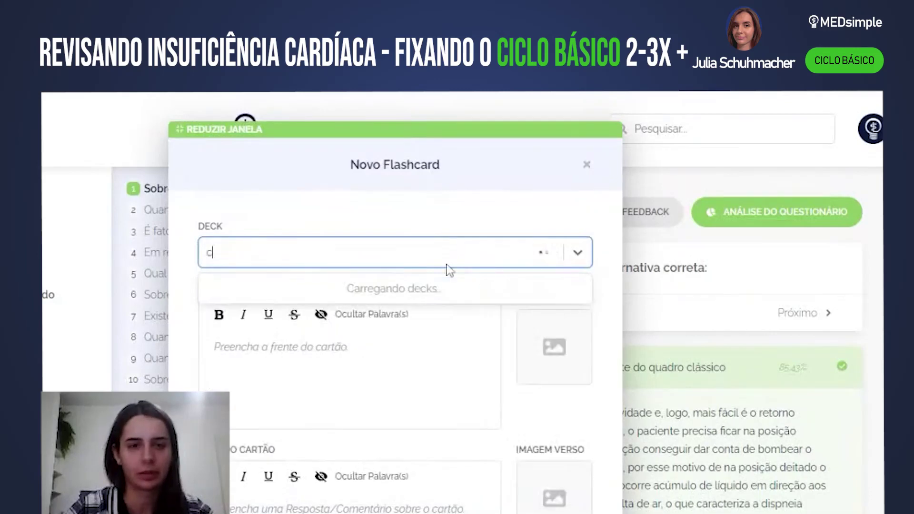
key(BackSpace)
text(insufic)
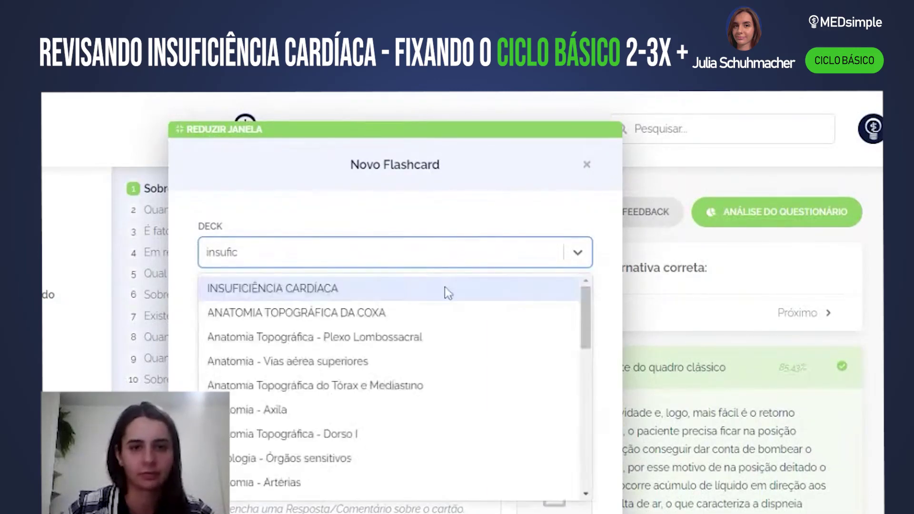
click(444, 288)
- Write "Quais são os sintomas característica da IC esquerda e direita respectivamente?" on the front of the flashcard
click(216, 347)
text(Qu)
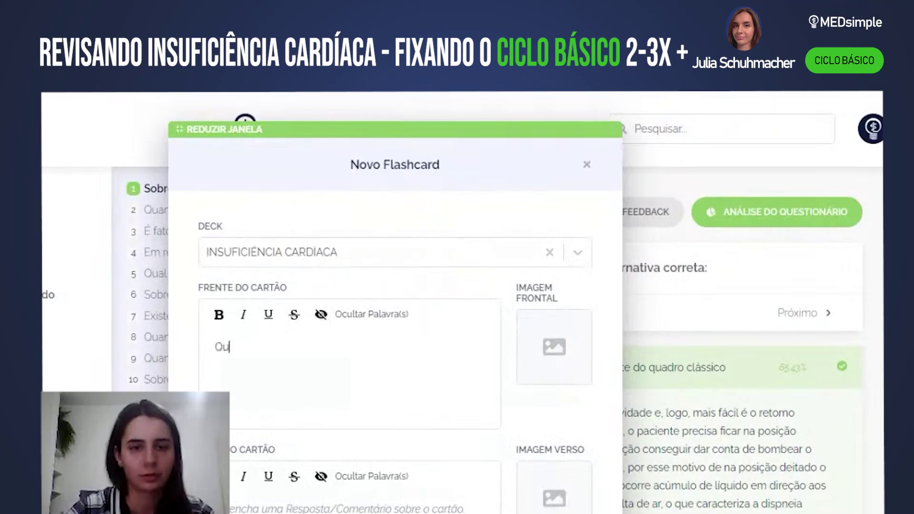
text(ais são os sin)
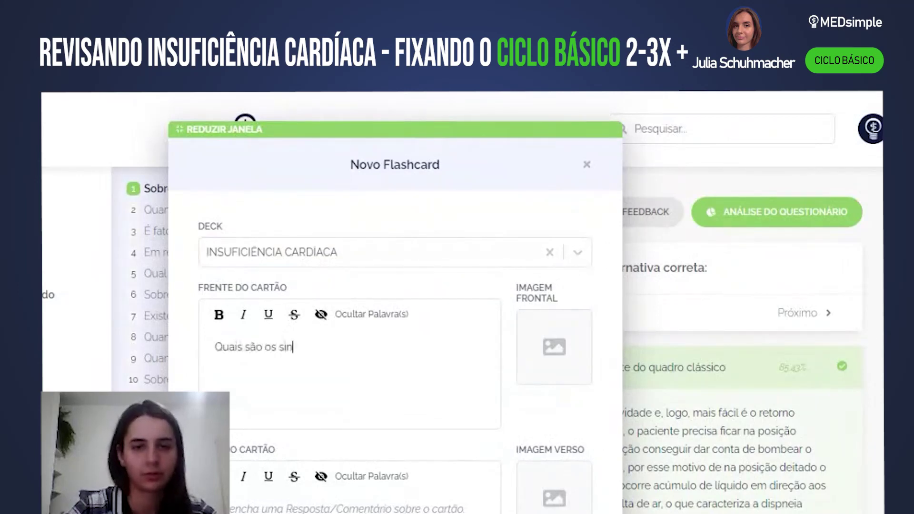
text(tomas característica da IC)
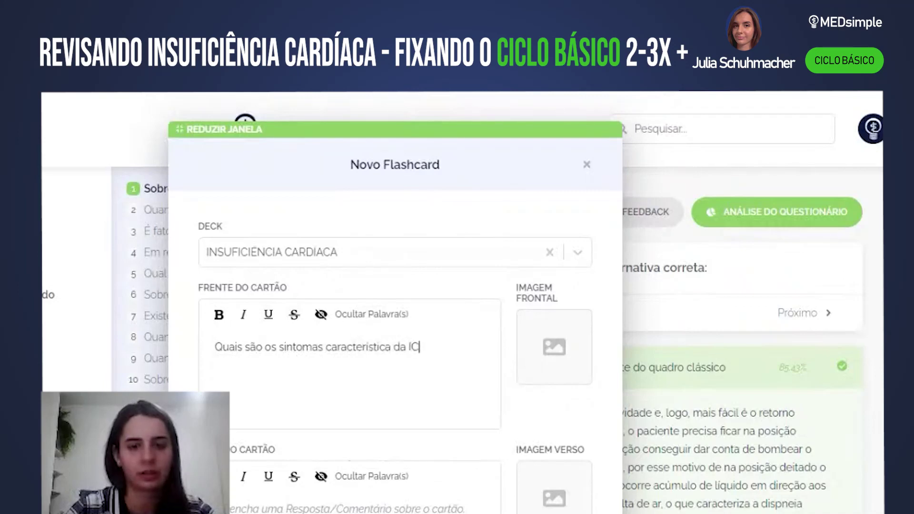
text( esquerda e )
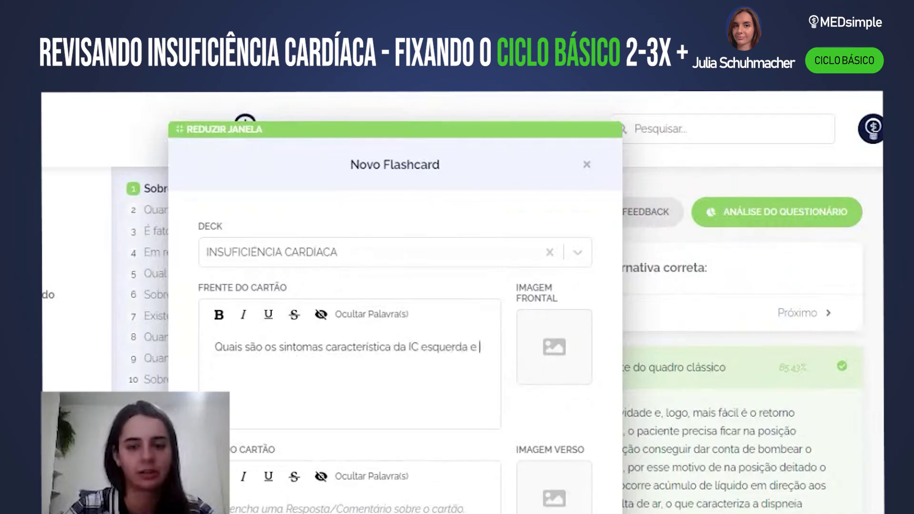
text(direita respe)
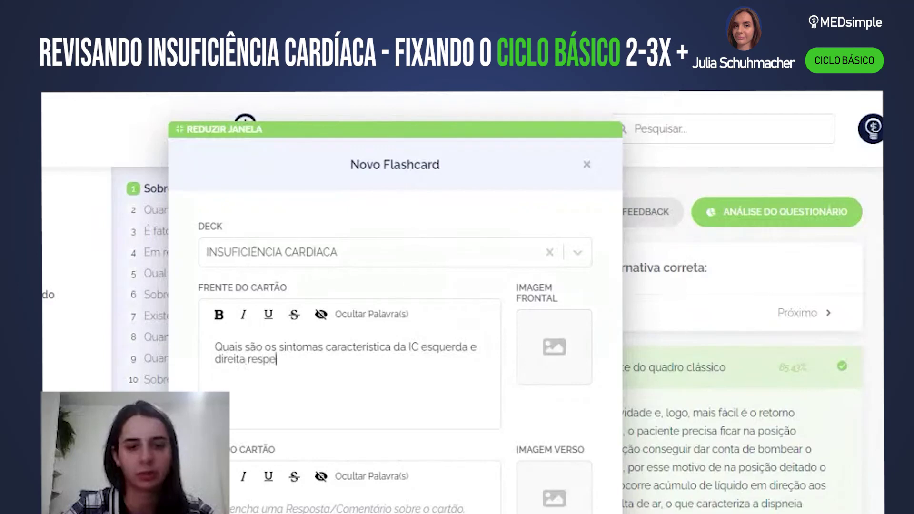
text(ctivamente?)
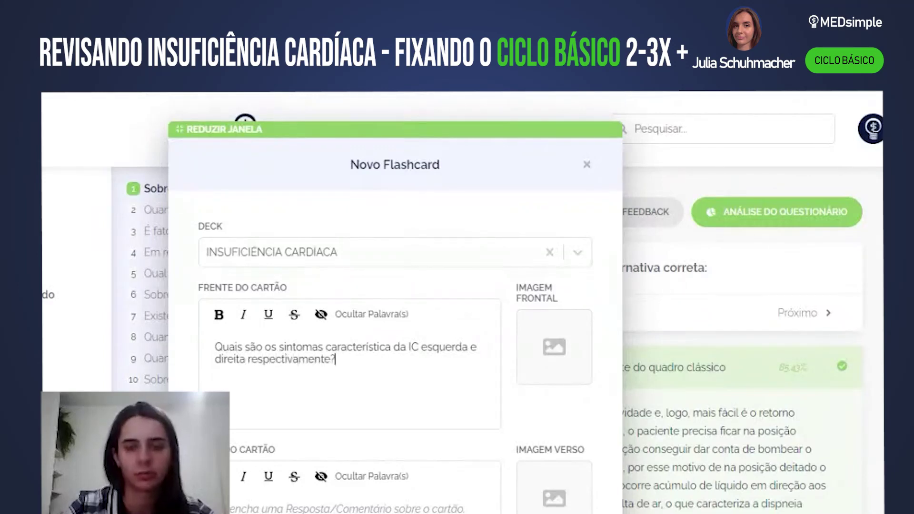
- Begin the back of the card with a dash and the bold heading "IC esquerda:"
scroll(401, 351, down, 3)
click(402, 357)
text(o)
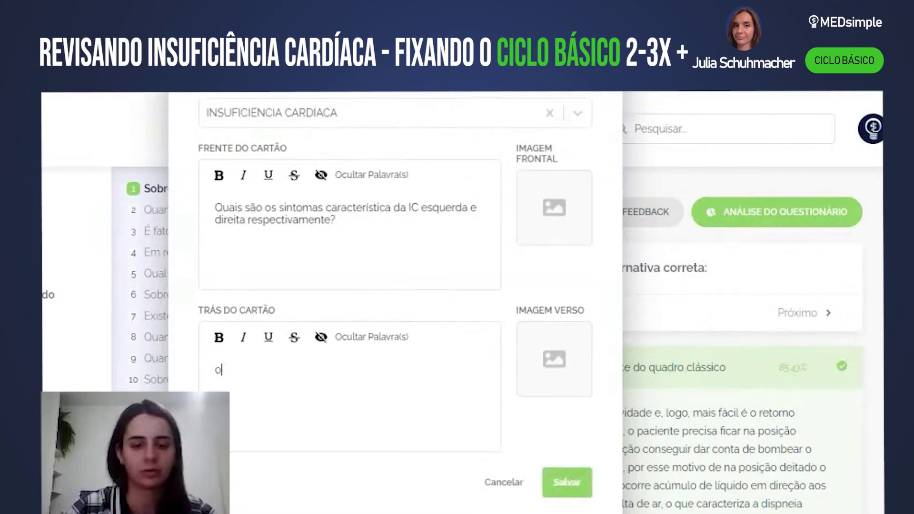
text(s si)
key(BackSpace)
key(BackSpace)
key(BackSpace)
text(- IC esquerda)
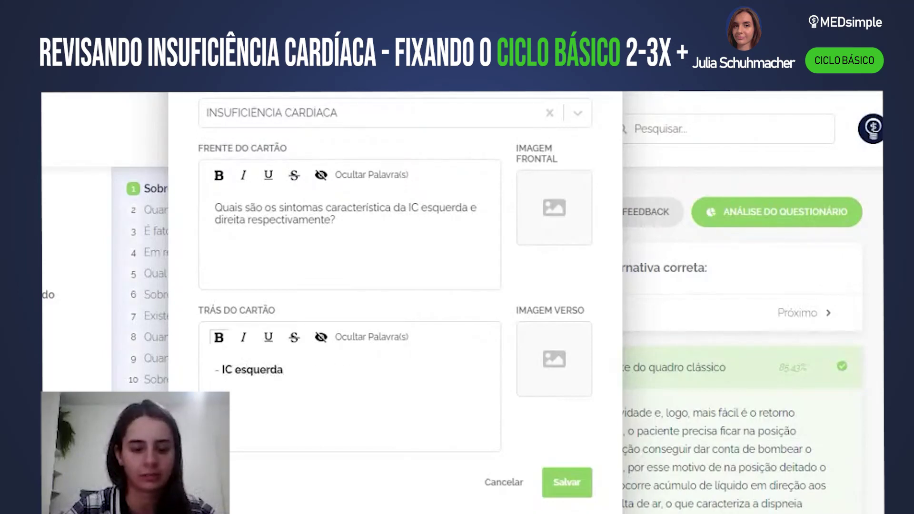
text(: d)
key(BackSpace)
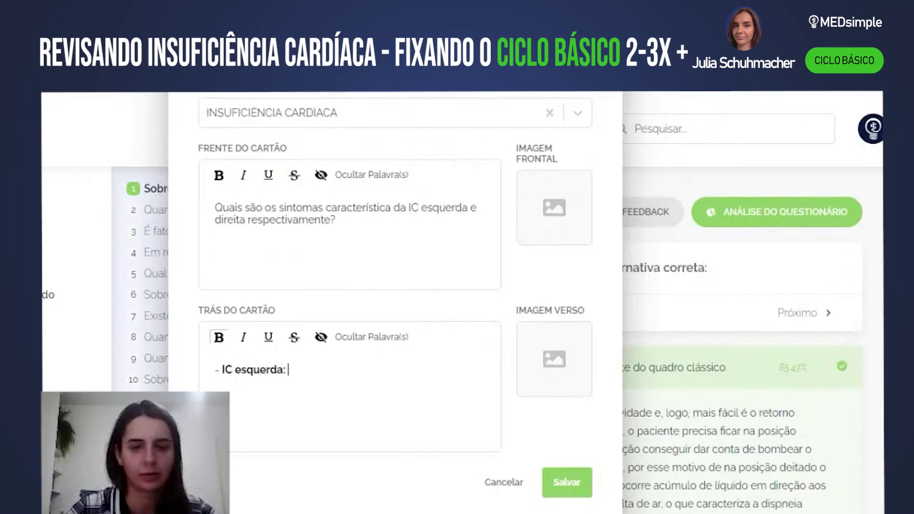
text(d)
key(BackSpace)
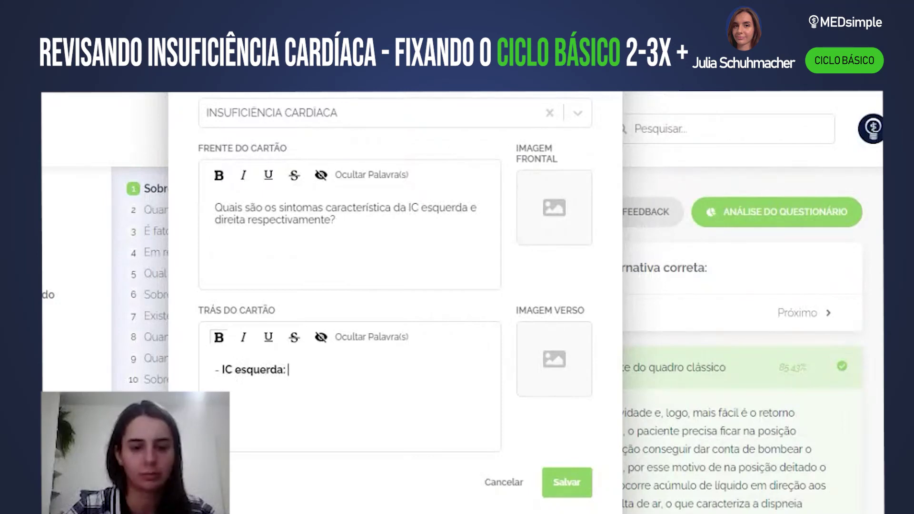
- List "Dispneia aos esforços, DPN, ortopneia," in regular text after the IC esquerda heading
text(Dis)
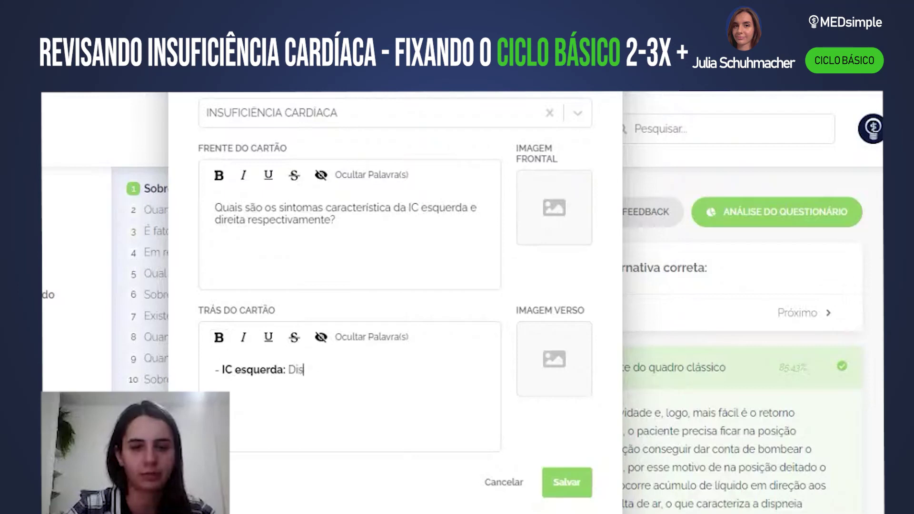
text(pneia aos esfro)
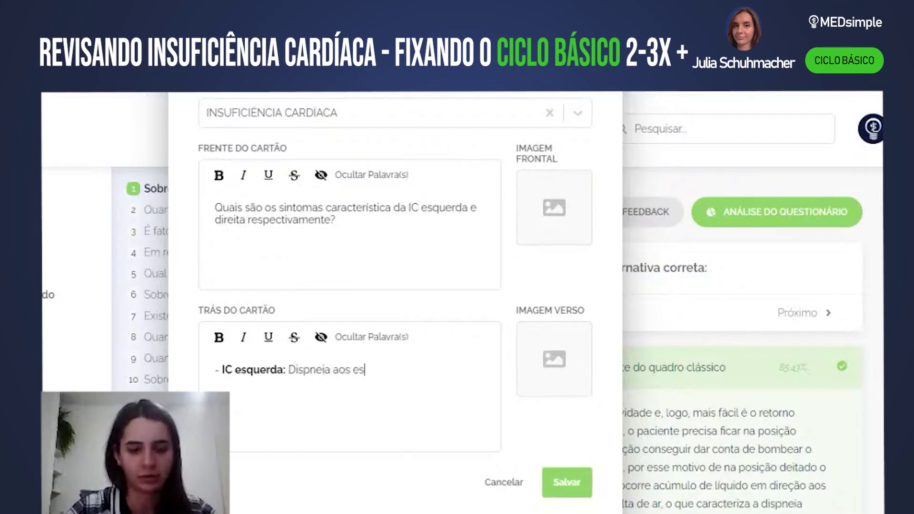
key(BackSpace)
key(BackSpace)
text(rço)
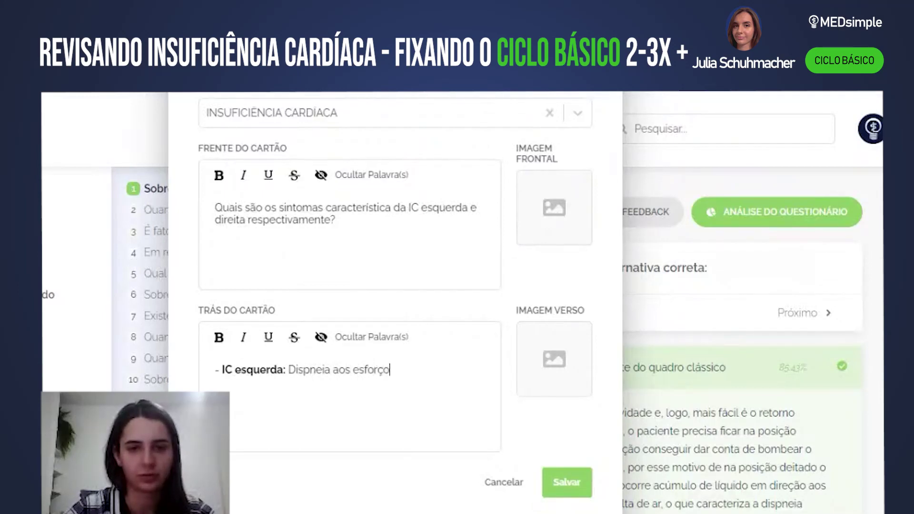
text(s, DPN, ortop)
key(BackSpace)
key(BackSpace)
key(BackSpace)
text(topneia, )
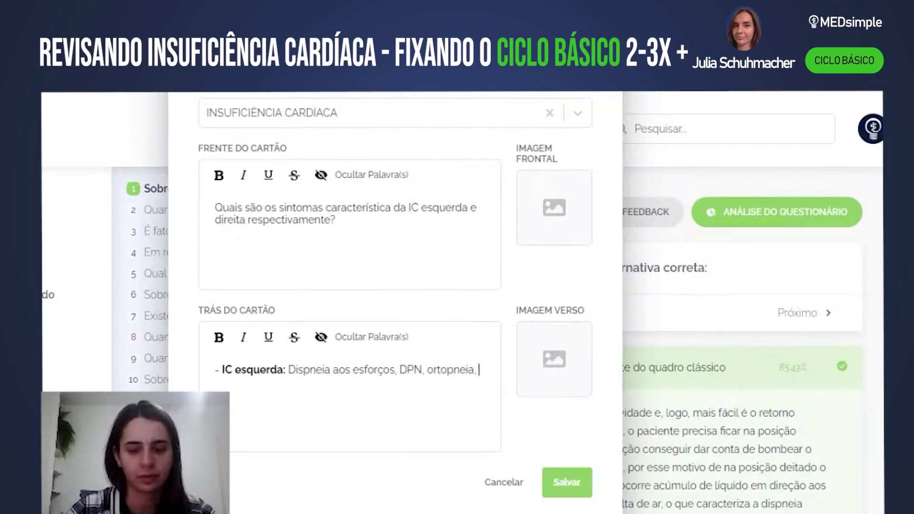
- Continue the IC esquerda list with "taquipneia, respiração de cheynes-strokes, tosse, estertores grossos basais, edema pulmonar, B3 no VE"
text(taquipneia, re)
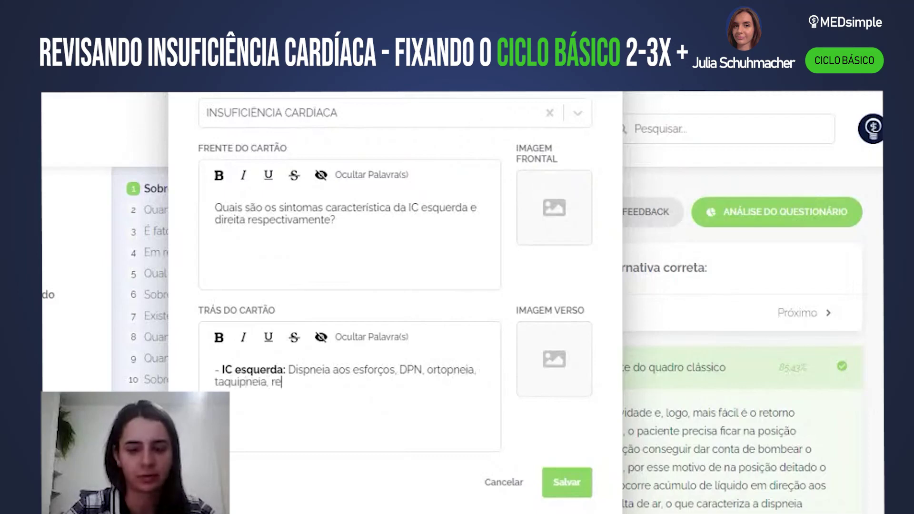
text(spiração de )
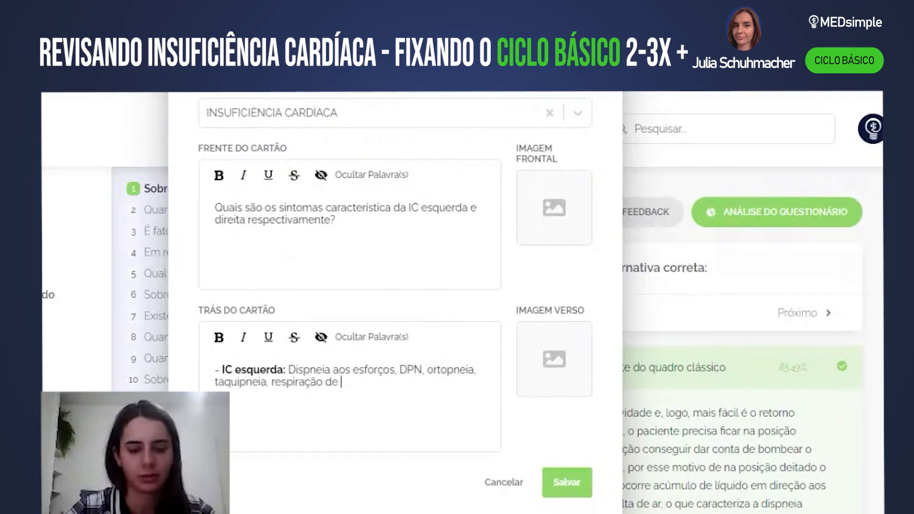
text(cheynes)
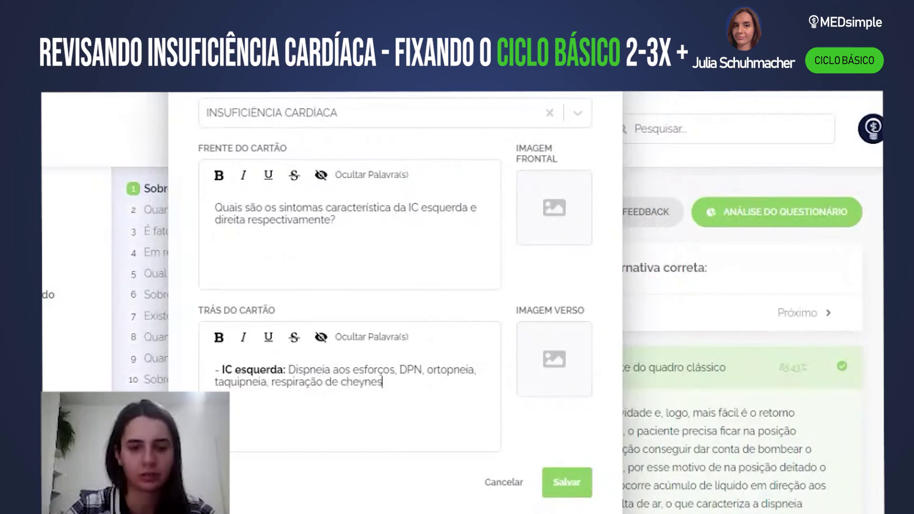
text(-strokes)
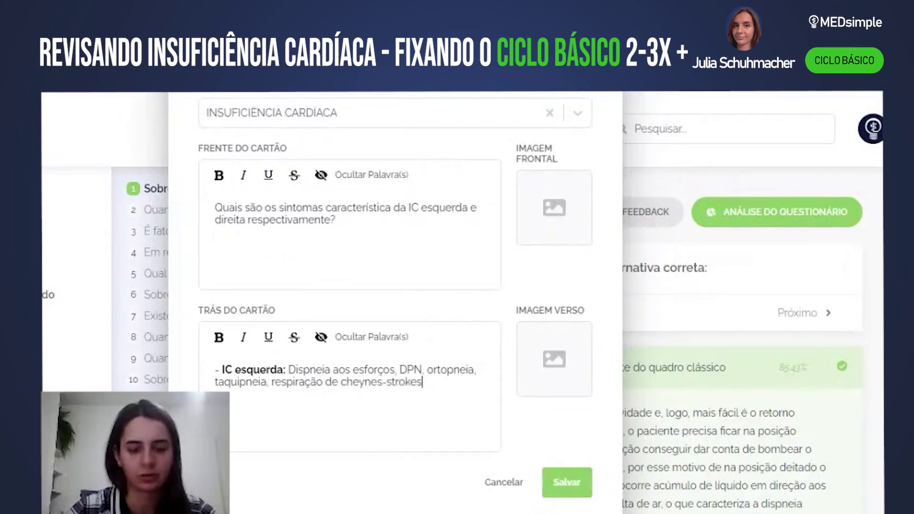
text(, tosse, est)
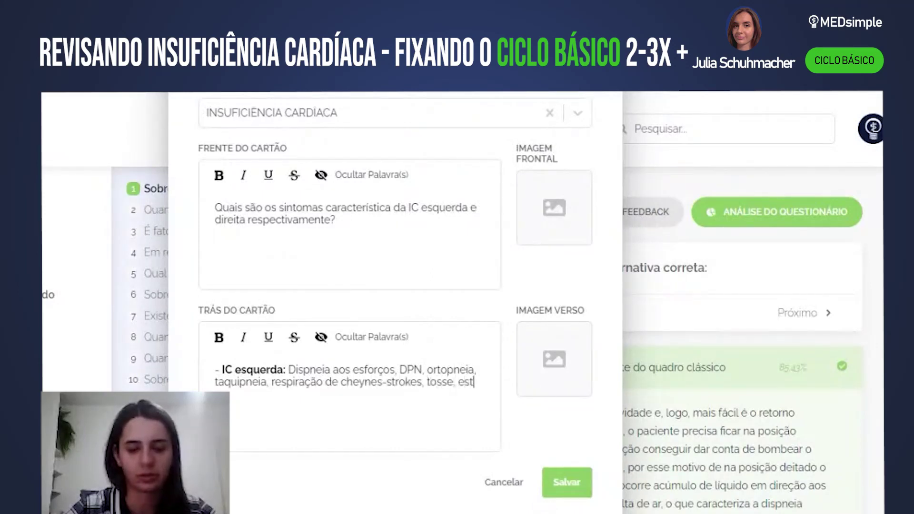
text(ertores grossos basais, edema pulmonar, B3 no VE)
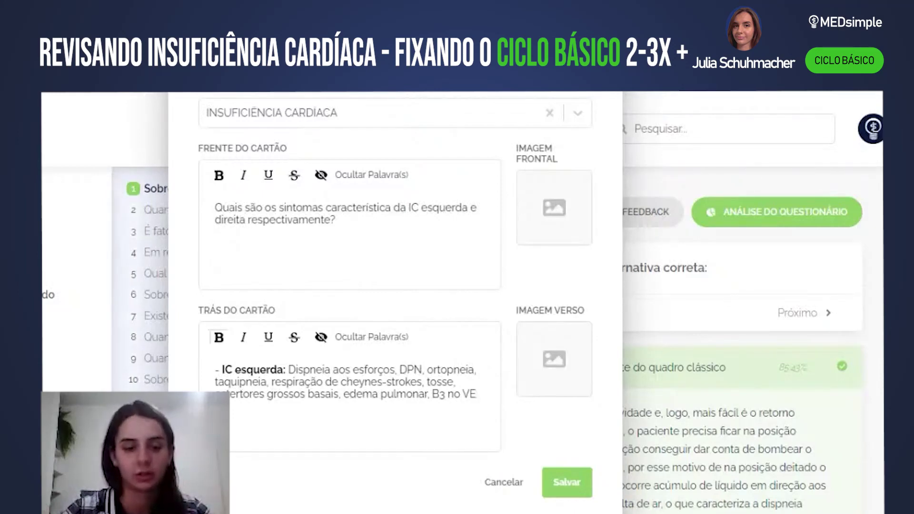
- Add a bold "IC direita:" entry followed by "Edema de MMII, hepatomegalia, refluxo hepato-jugular, ascite, estase jugular" in regular text
text(ireita:)
key(ctrl+b)
text(Edema)
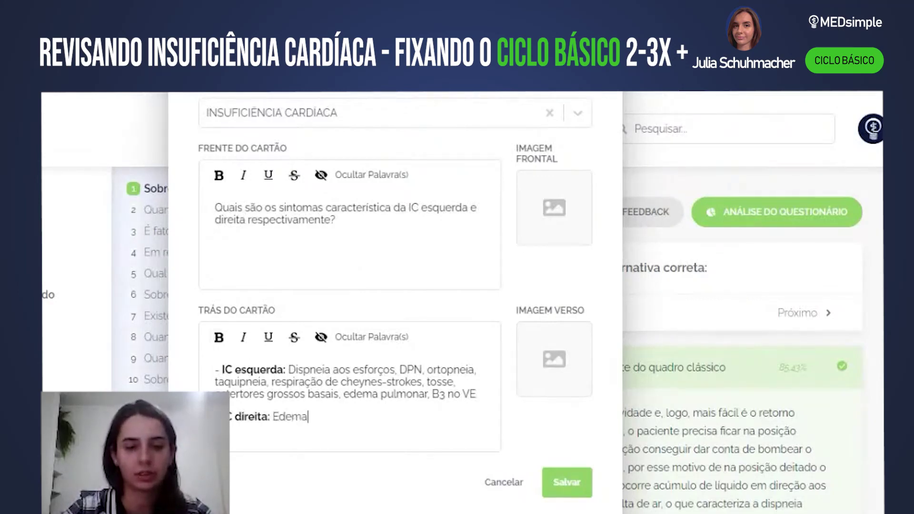
text( de MMII, hepatomegalia, refluxo hepato-jugular, ascite, e)
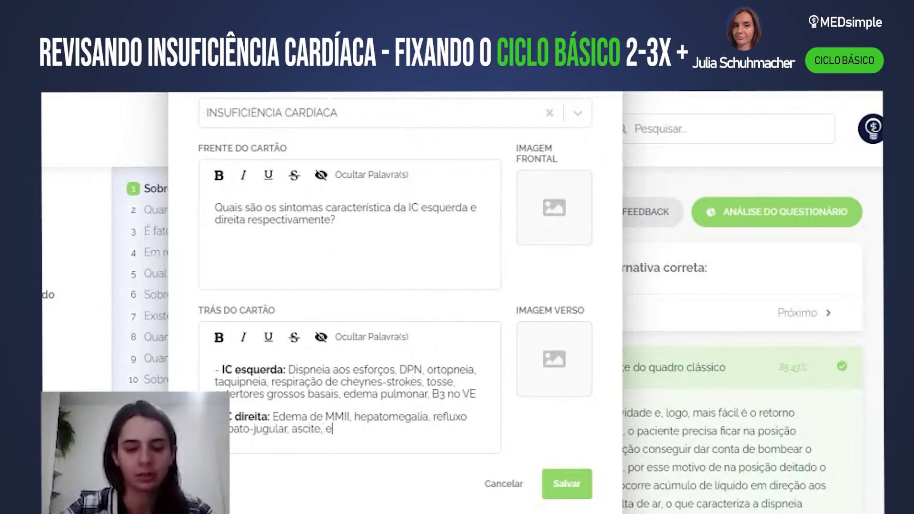
text(stase jugular)
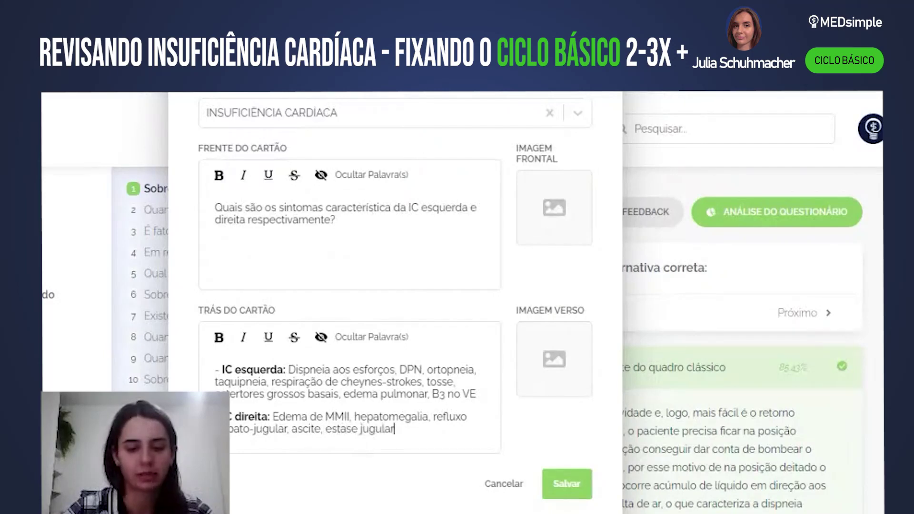
- Complete the IC direita list with ", B3 no VD, dor abdominal, anorexia e náuseas" and save the flashcard
text(, B3 no )
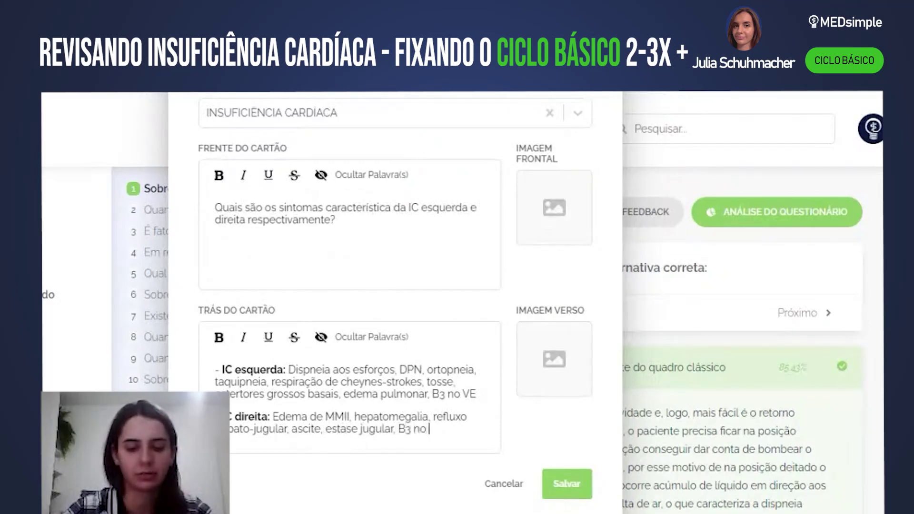
text(VD, dor ab)
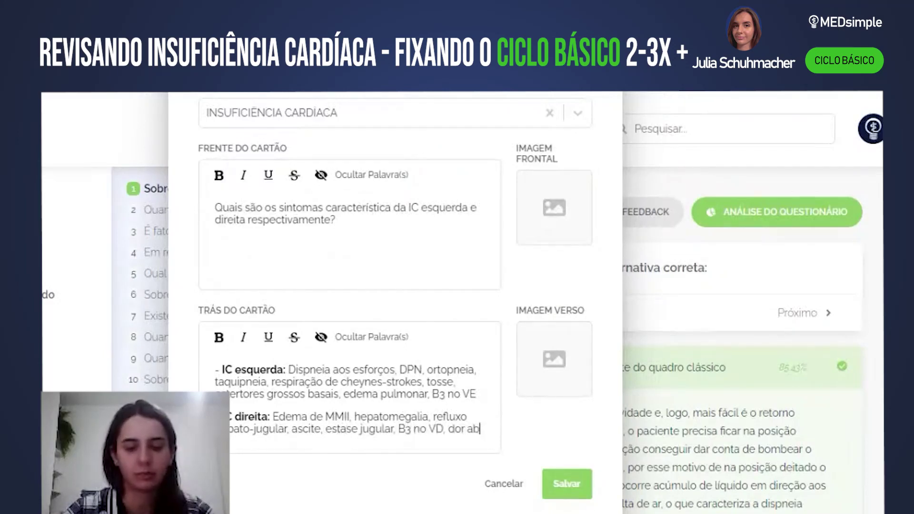
text(dominal, ano)
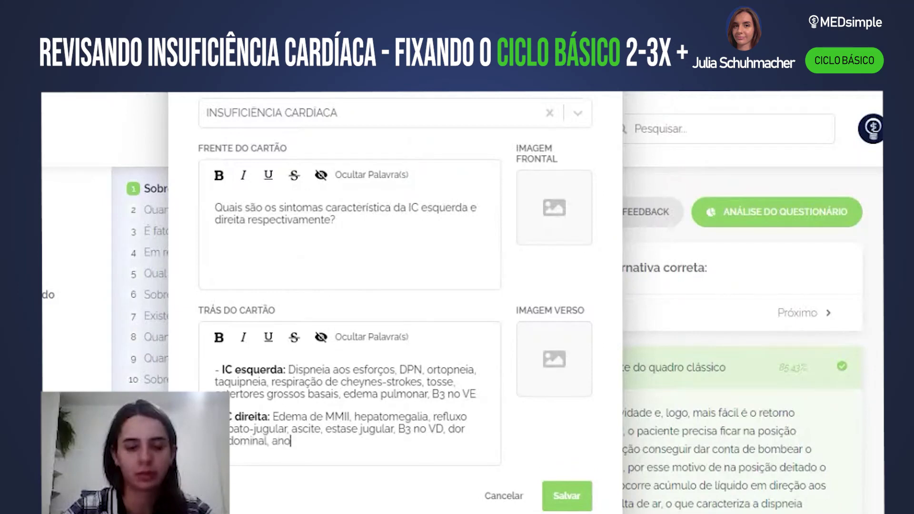
text(rexia e nã)
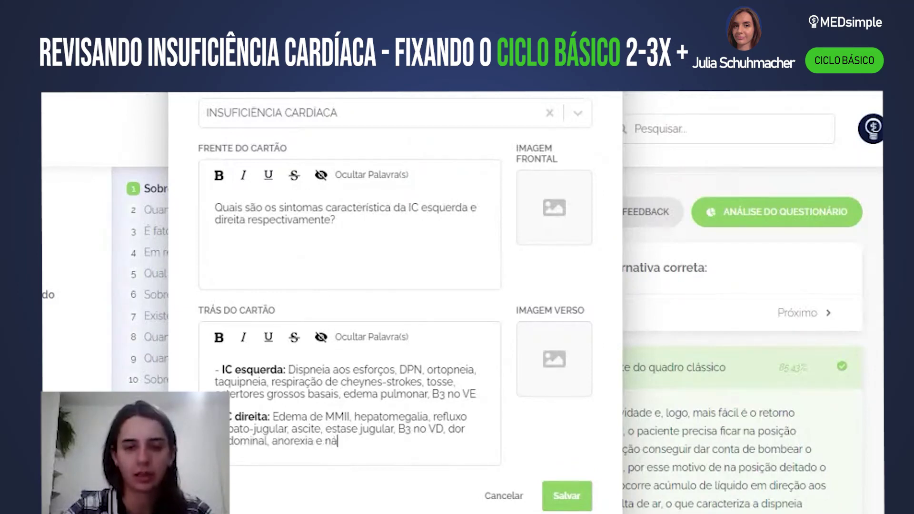
text(useas)
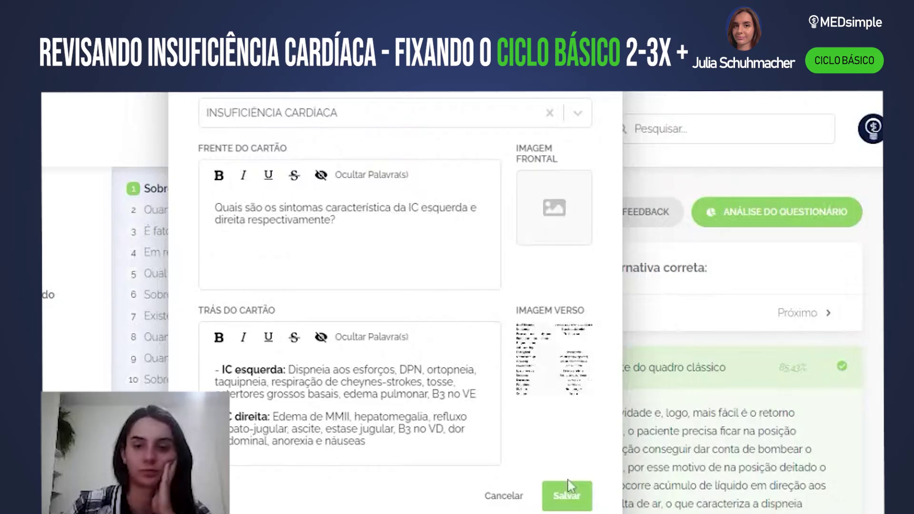
click(570, 494)
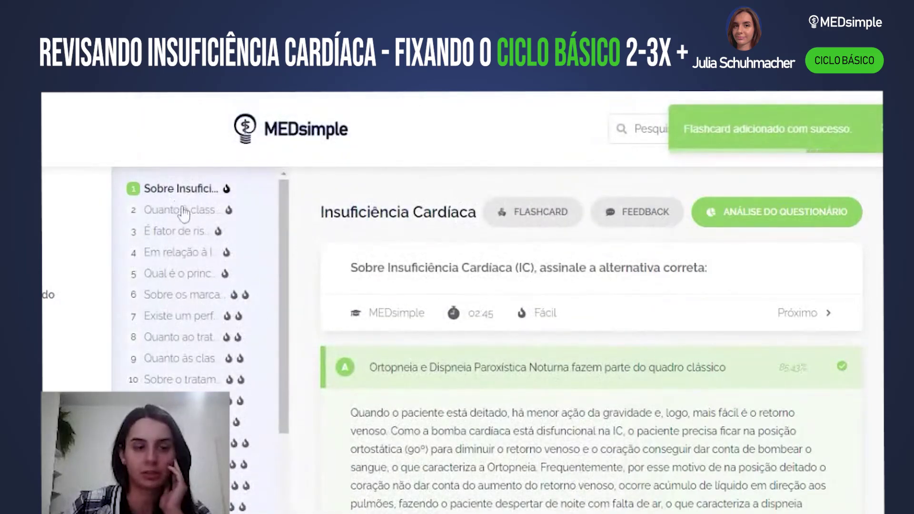
- Open question 2 on the classification of heart failure and answer it with alternative D, "A maioria dos casos de IC é do tipo diastólica"
click(181, 210)
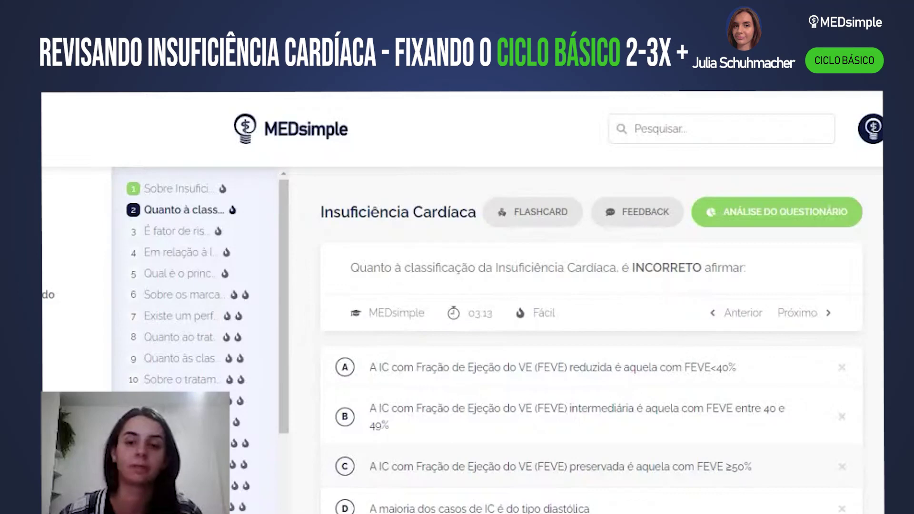
click(536, 505)
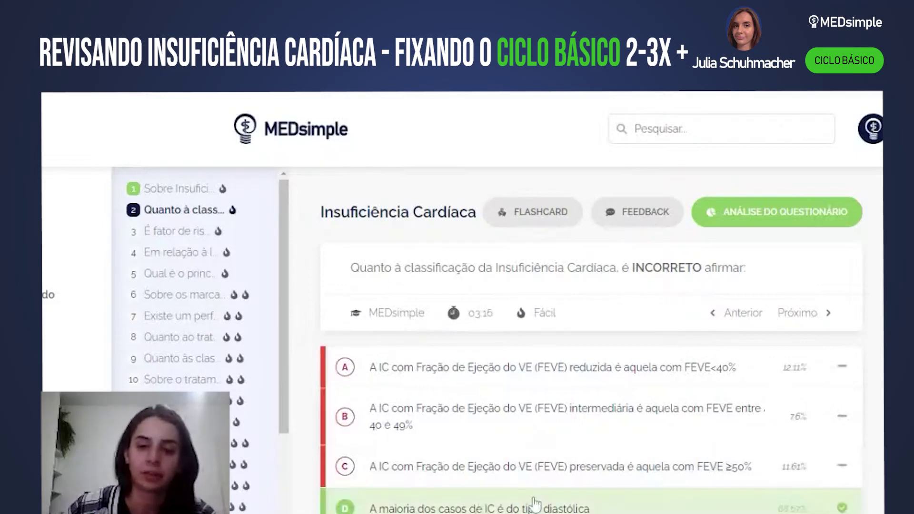
scroll(536, 505, down, 2)
scroll(551, 465, up, 2)
- Start a flashcard in the INSUFICIÊNCIA CARDÍACA deck with the front "Qual a classificação da insuficiência cardíaca de acordo com a fração de ejeção?"
click(569, 218)
click(407, 257)
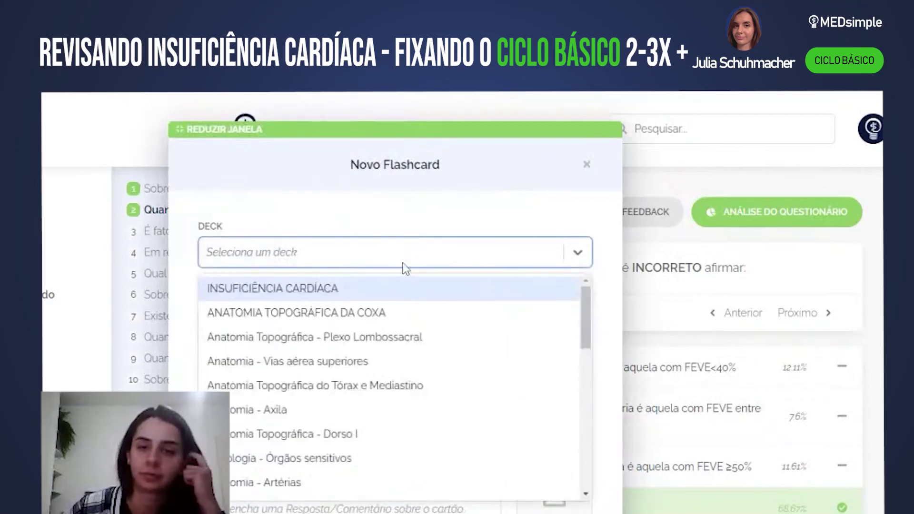
click(404, 290)
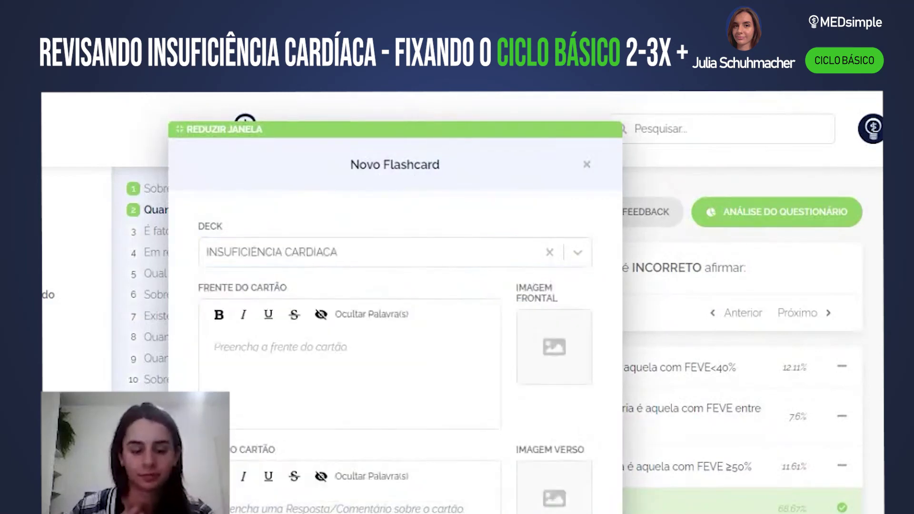
text(Qual a classificação da i)
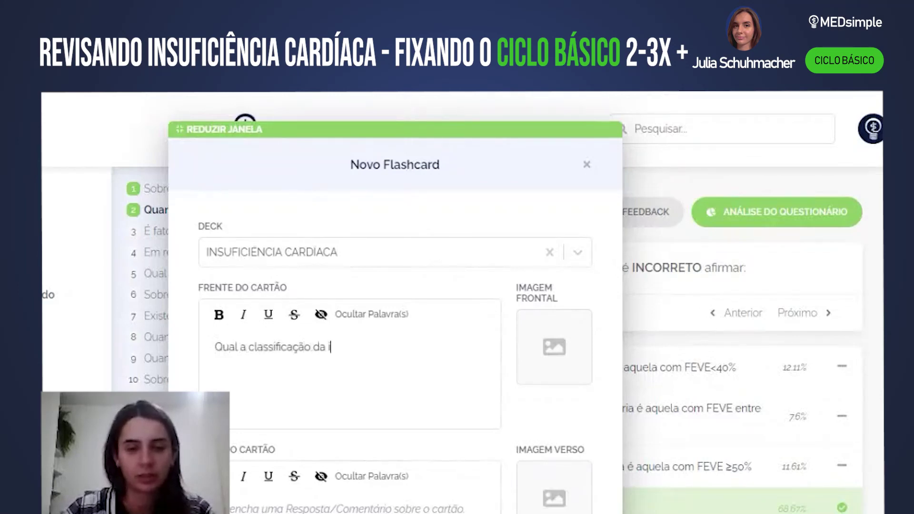
text(nsuficiência cardíaca de acordo com a frac)
text(ão de ejec)
text(ão?)
- Begin the back of the card with the line "IC sistólica com FE reduzida - FE < ou = 40%"
scroll(395, 305, down, 3)
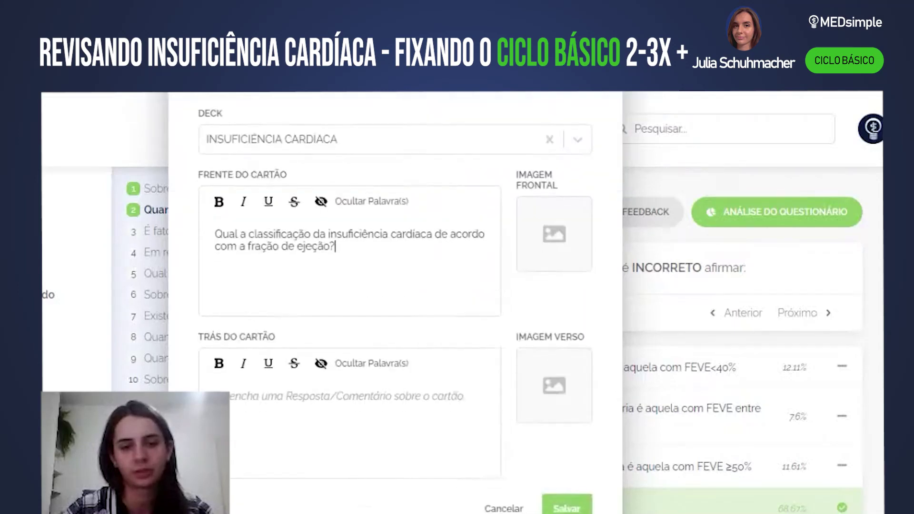
click(219, 396)
text(IC)
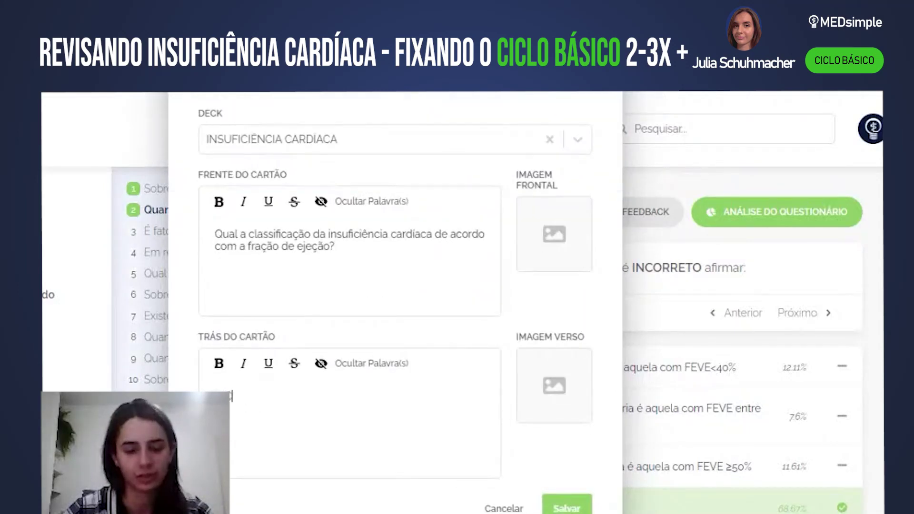
text( sistólica/)
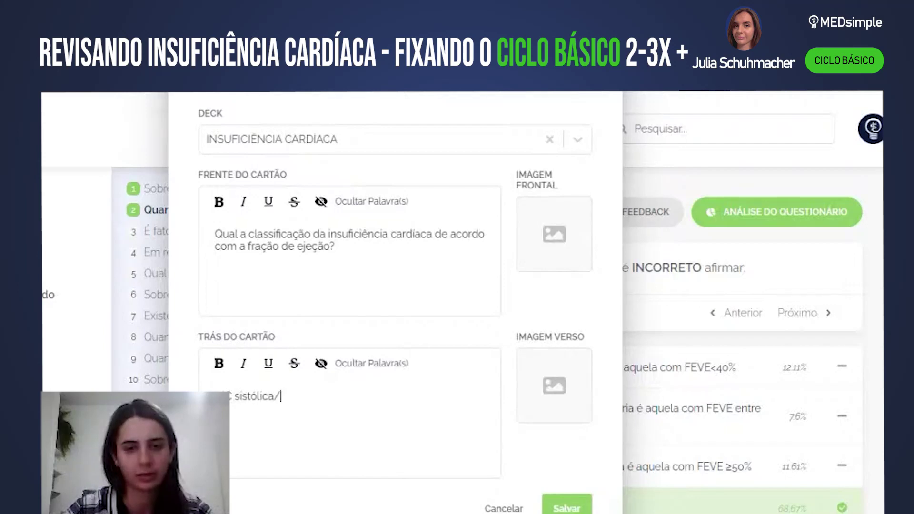
key(BackSpace)
text(com )
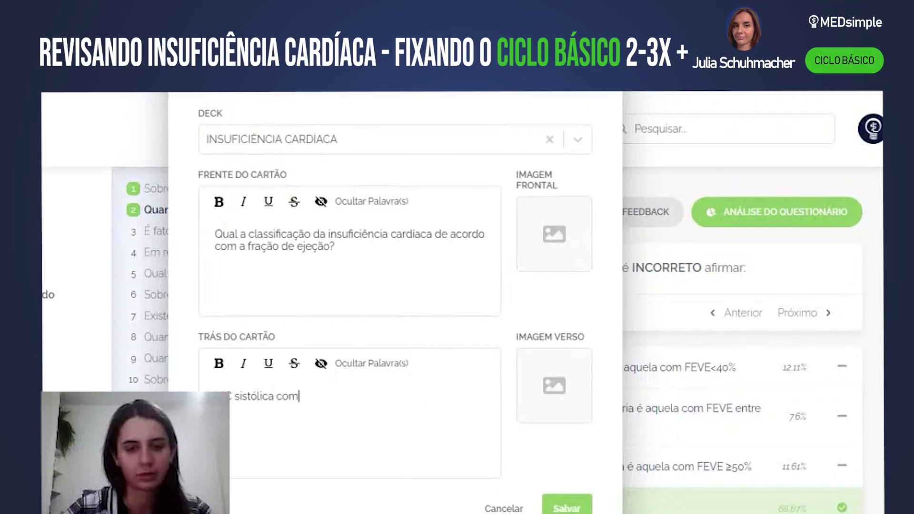
text(FE red)
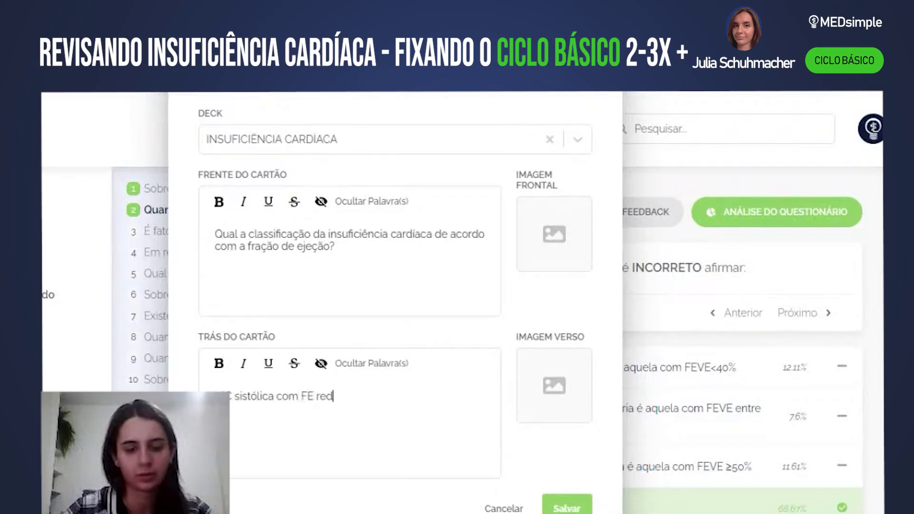
text(uzida - FE <)
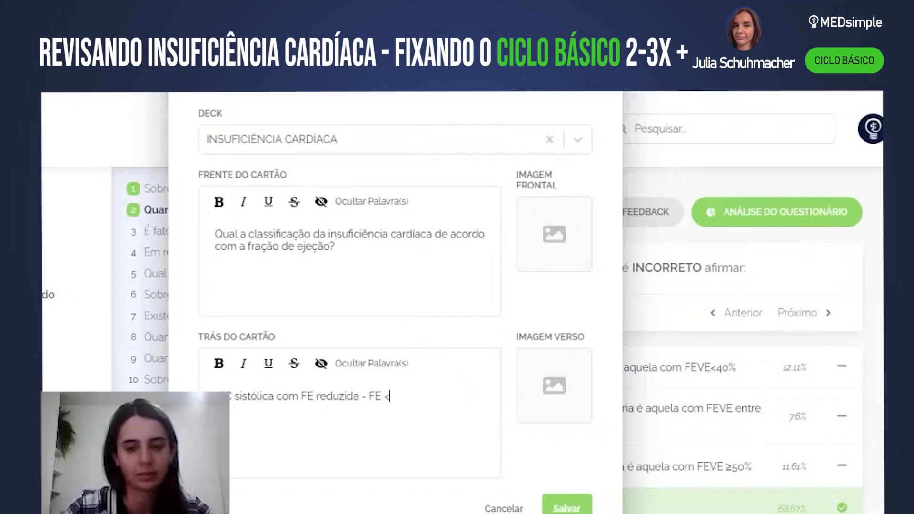
text( ou = 40%)
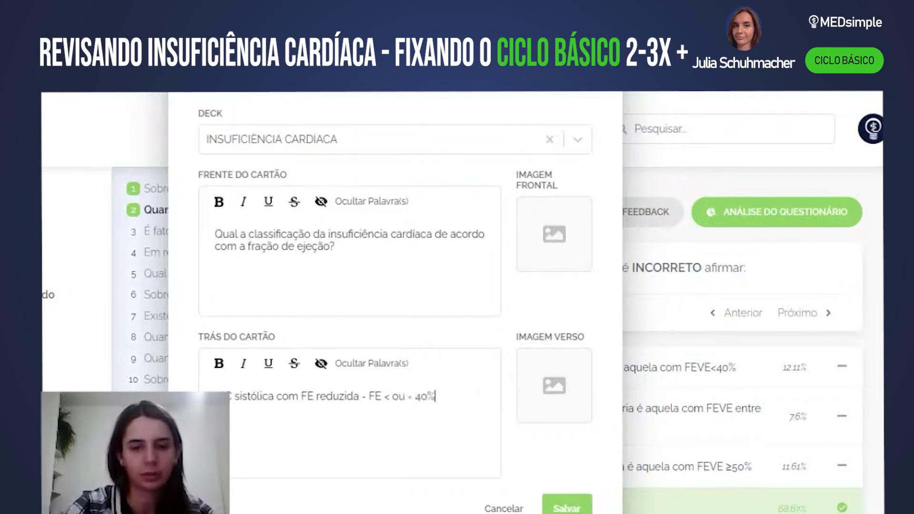
- Add a second line to the back reading "IC diastólica com FE preservada - FE > ou = 50%"
key(Return)
text(IC diastó)
text(lica co)
text(FE)
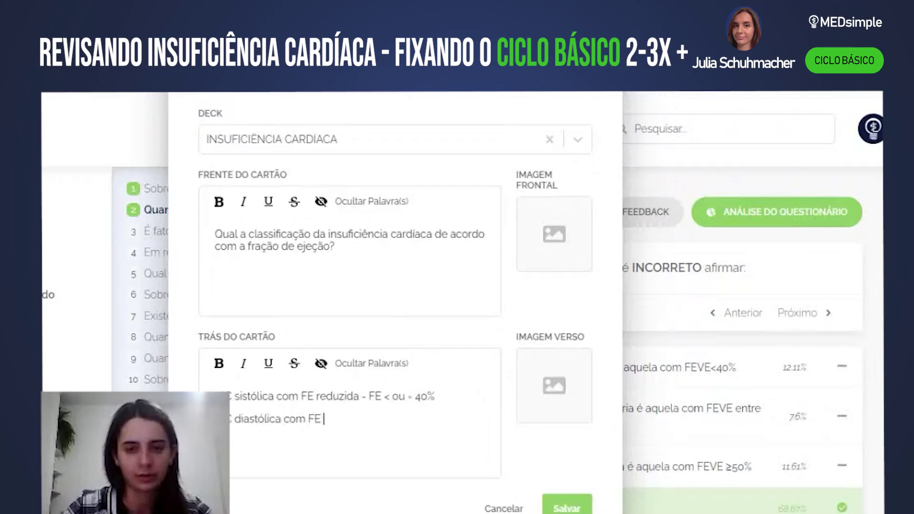
text( preservada)
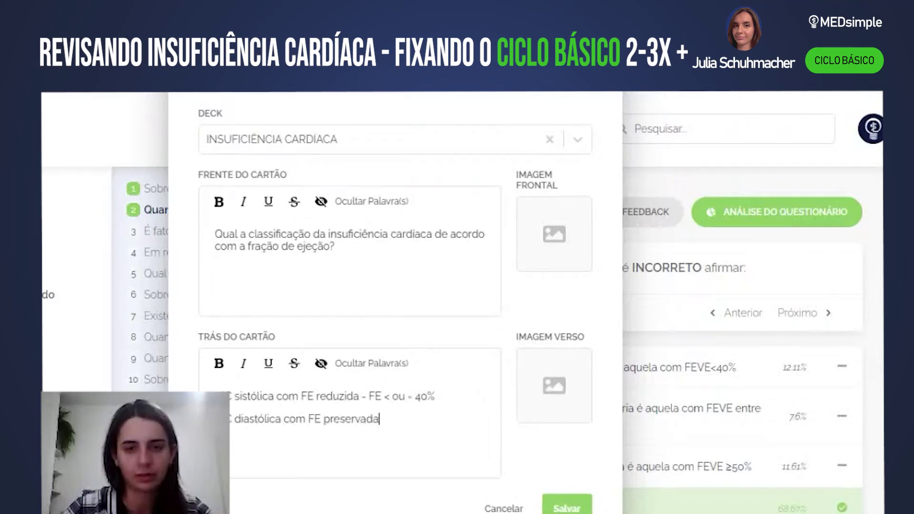
text( - FE > 50)
key(BackSpace)
key(BackSpace)
text(ou)
key(BackSpace)
key(BackSpace)
text(ou)
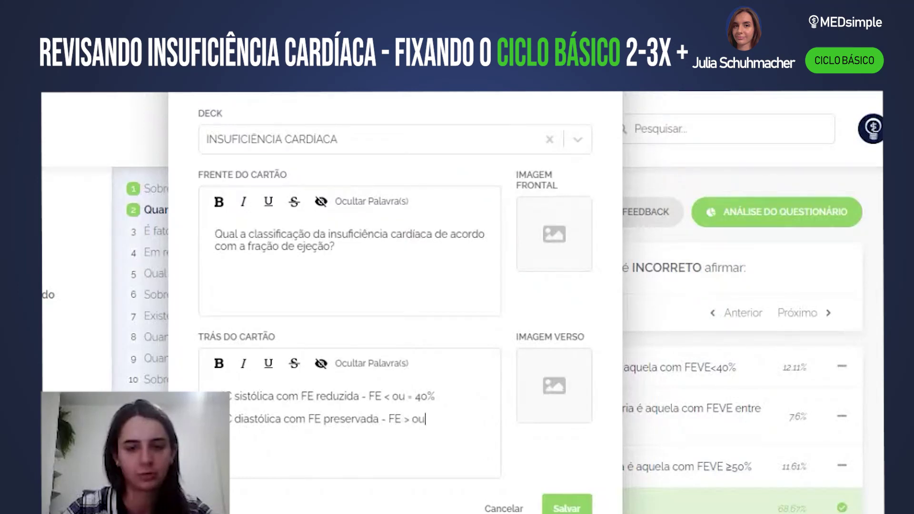
text( = 50%)
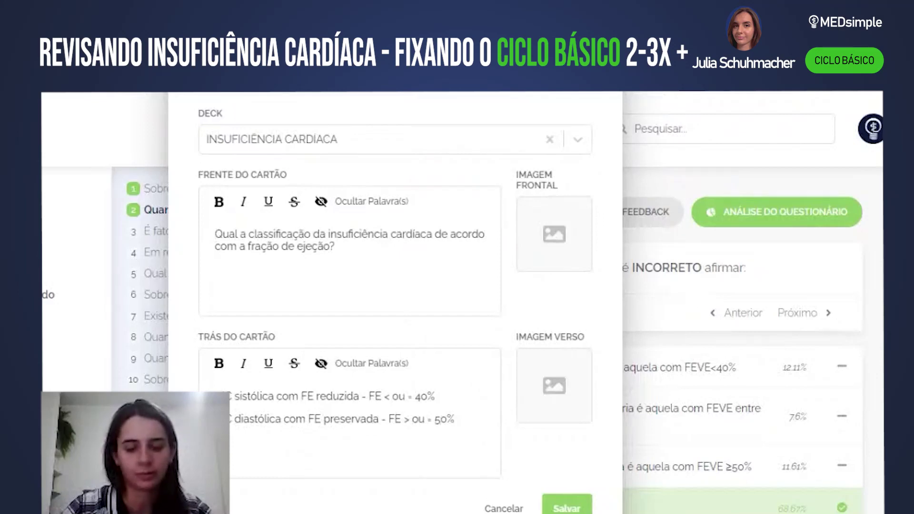
- Add a third line to the back reading "IC limítrofe com FE intermediária - 50% > fe > 40%"
key(Return)
text(IC LIM)
key(BackSpace)
key(BackSpace)
key(BackSpace)
key(BackSpace)
key(BackSpace)
key(BackSpace)
text(IC lim)
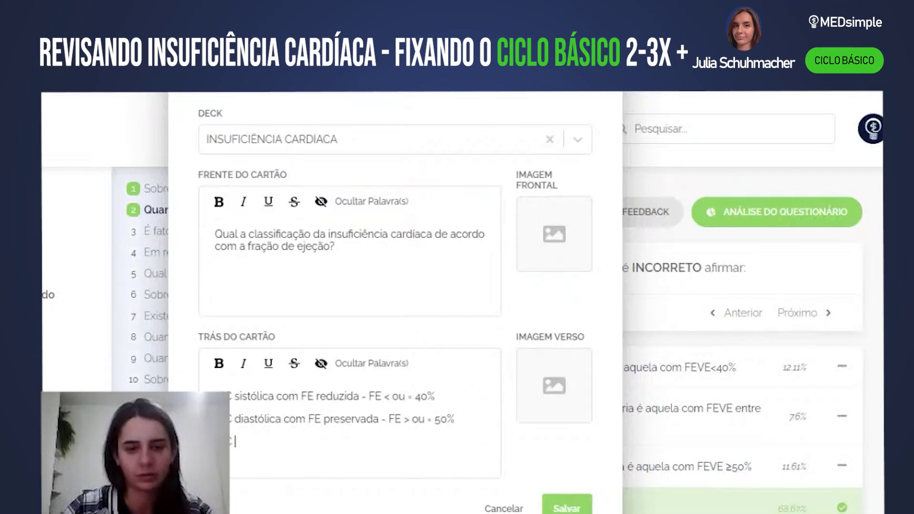
text(ítr)
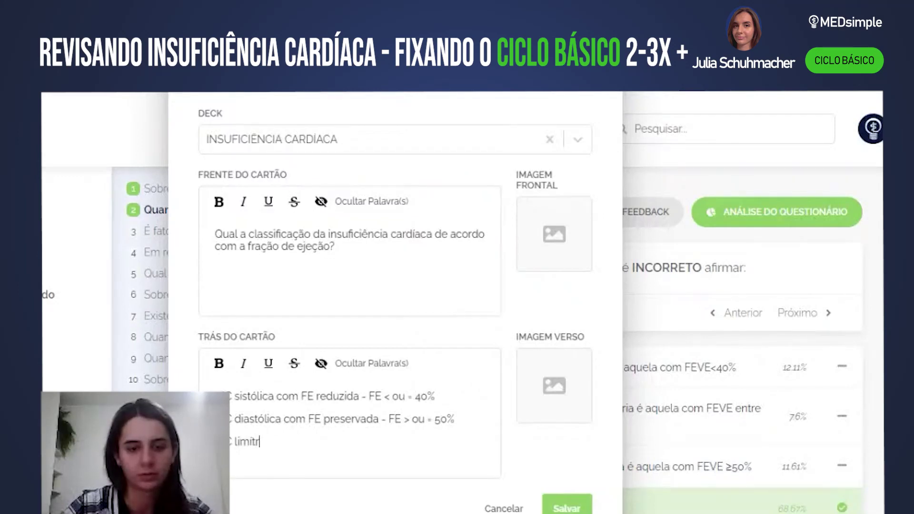
text(ofe com FE intermediária - )
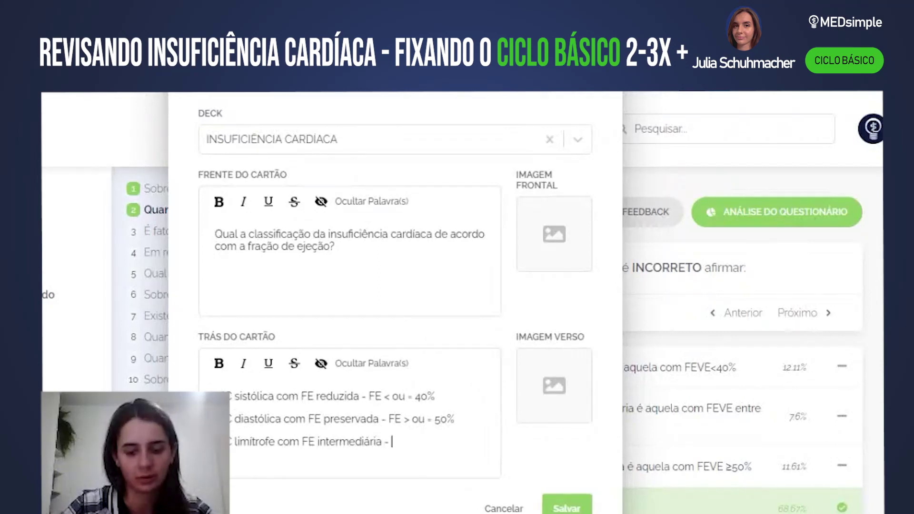
text(5)
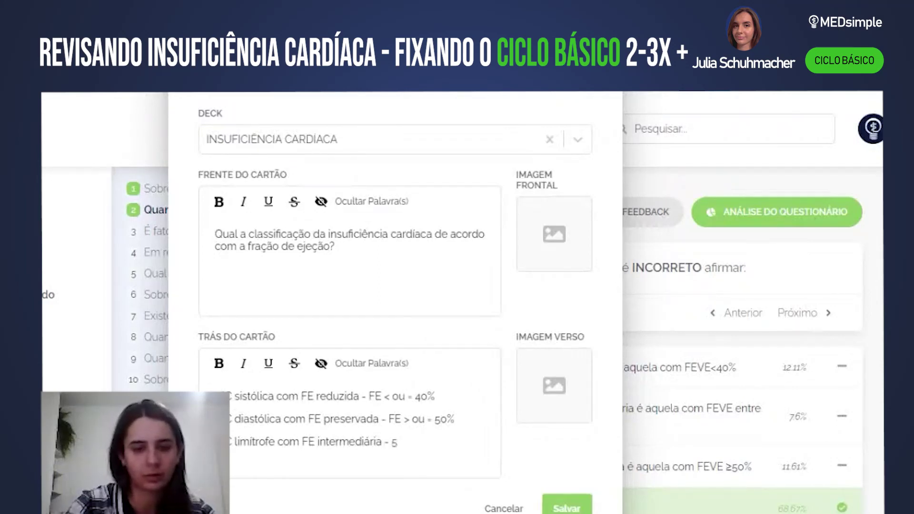
text(0%)
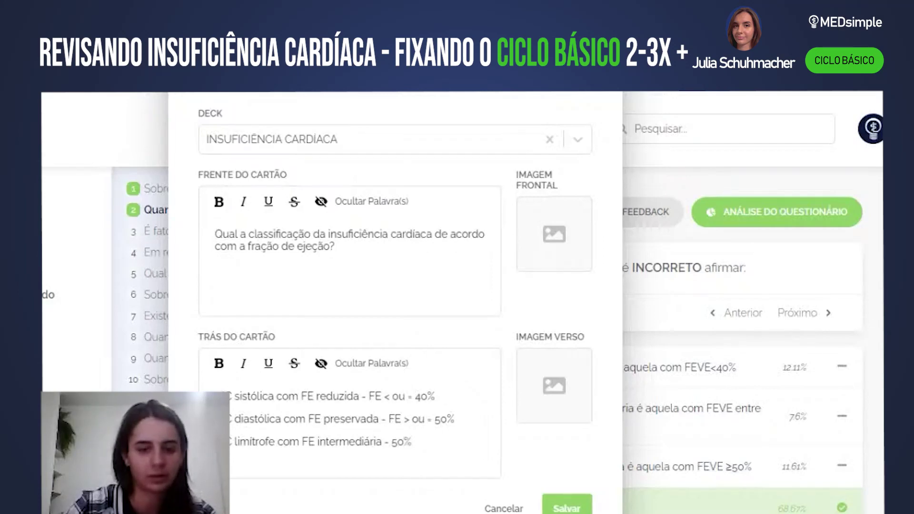
text( > fe > 40)
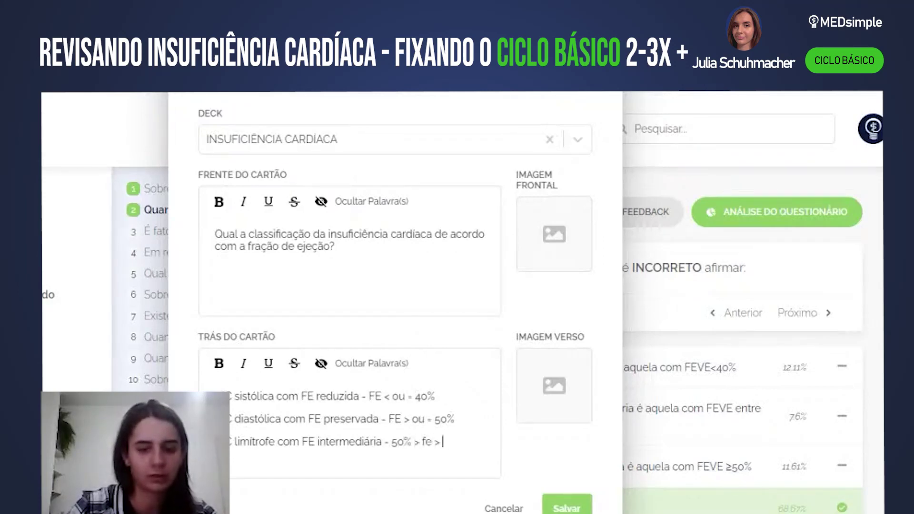
text(%)
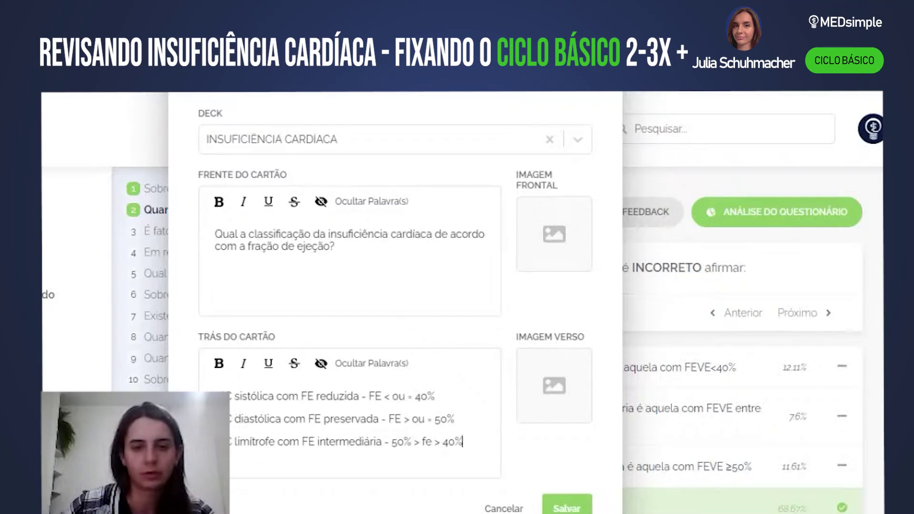
- Replace the lowercase "fe" with "FE" in the IC limítrofe line
click(434, 442)
key(BackSpace)
key(BackSpace)
key(BackSpace)
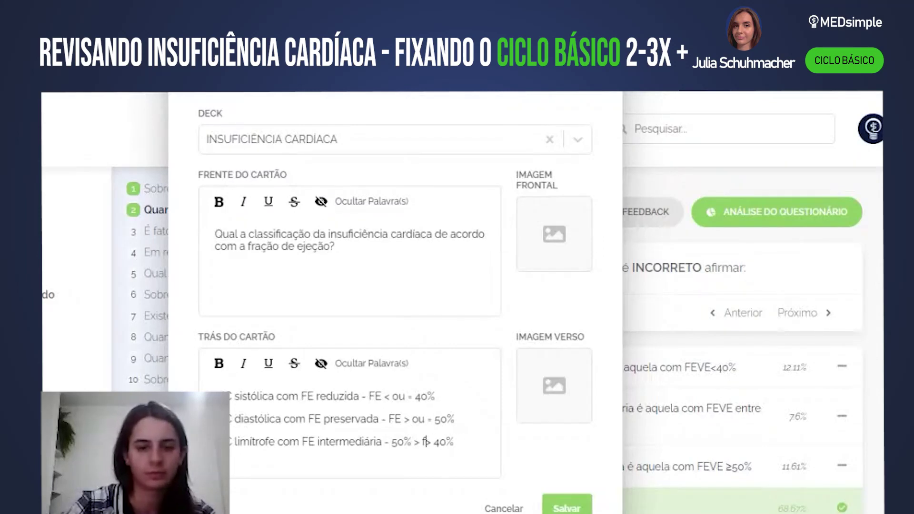
text(FE)
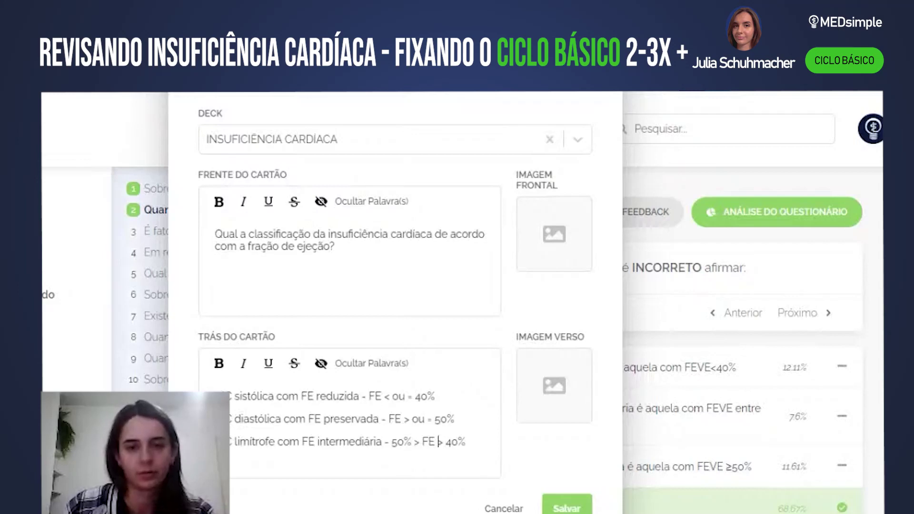
- Make the three classification names on the back bold: IC sistólica com FE reduzida, IC diastólica com FE preservada and IC limítrofe com FE intermediária
drag(223, 396, 360, 396)
key(ctrl+b)
drag(222, 418, 384, 419)
key(ctrl+b)
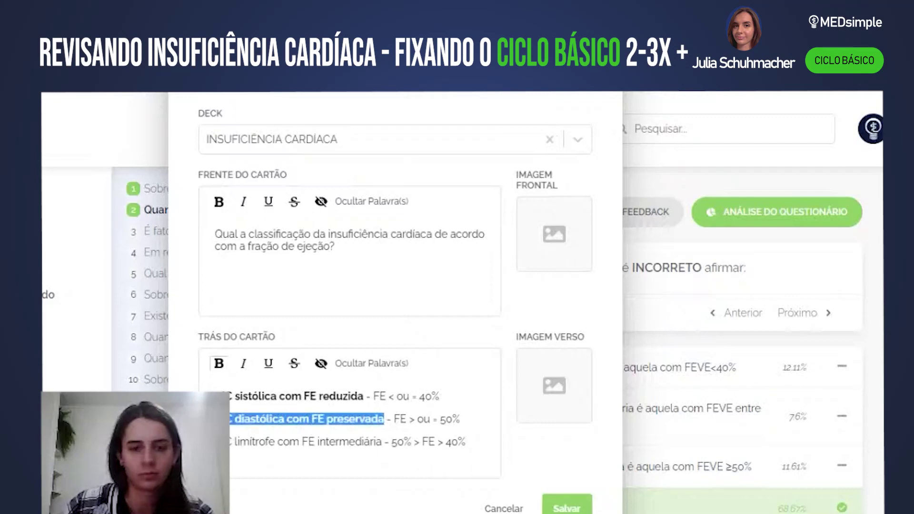
drag(222, 441, 383, 442)
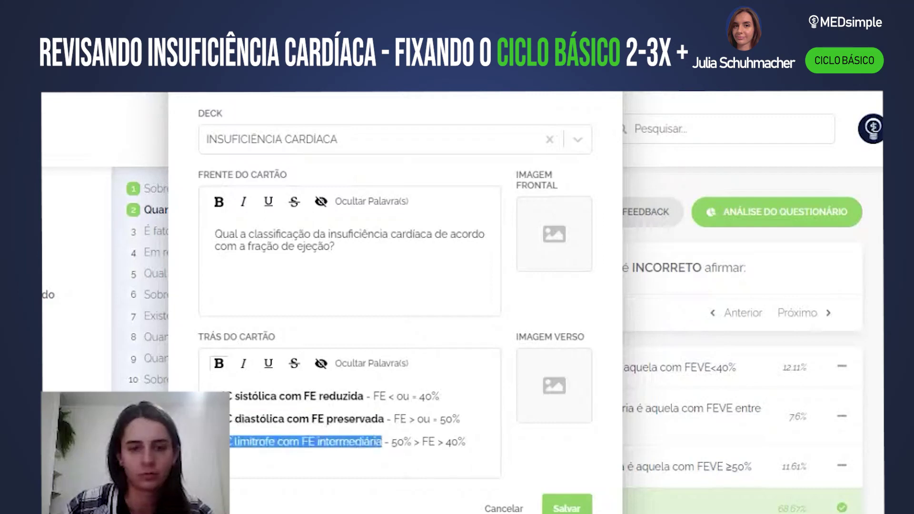
key(ctrl+b)
- Add the heart failure infographic as the back image of the card and save the flashcard
click(536, 390)
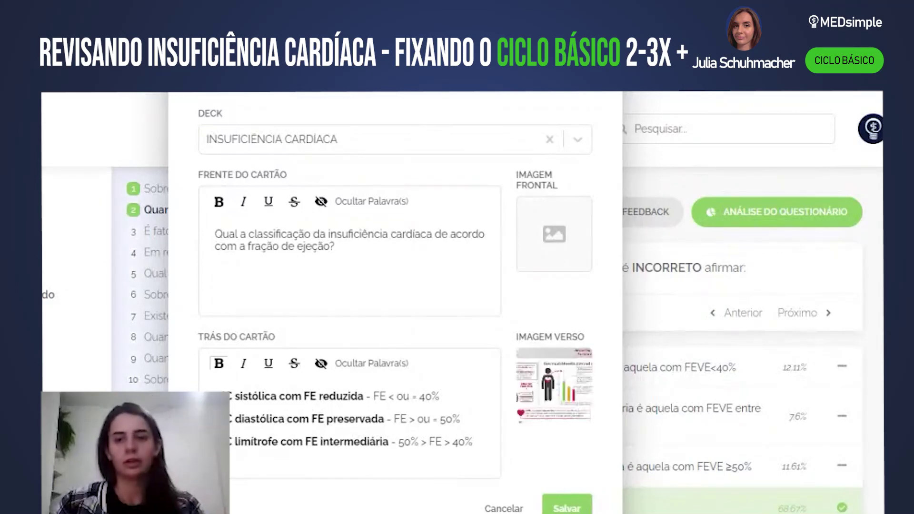
click(560, 509)
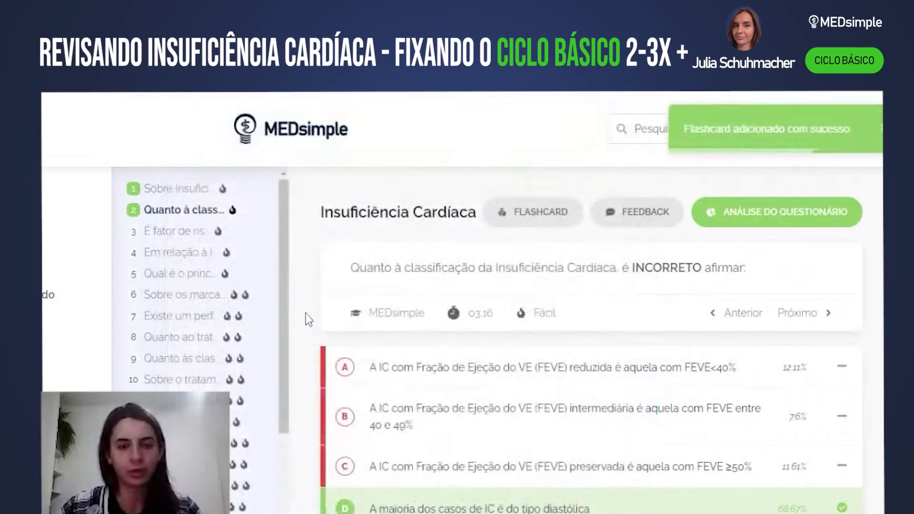
- Open question 6 on laboratory markers of IC and answer it with alternative D, about BNP above 400pg/mL
click(191, 296)
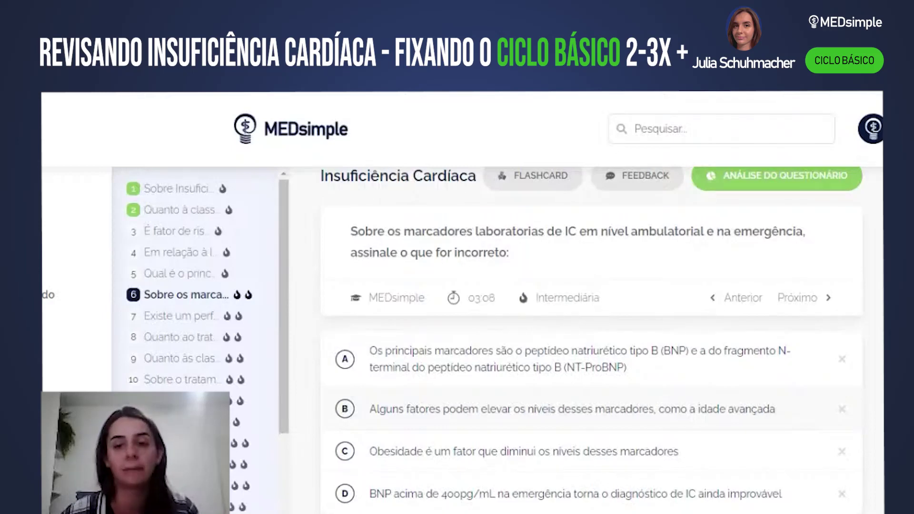
click(676, 493)
scroll(777, 485, down, 4)
scroll(642, 336, up, 5)
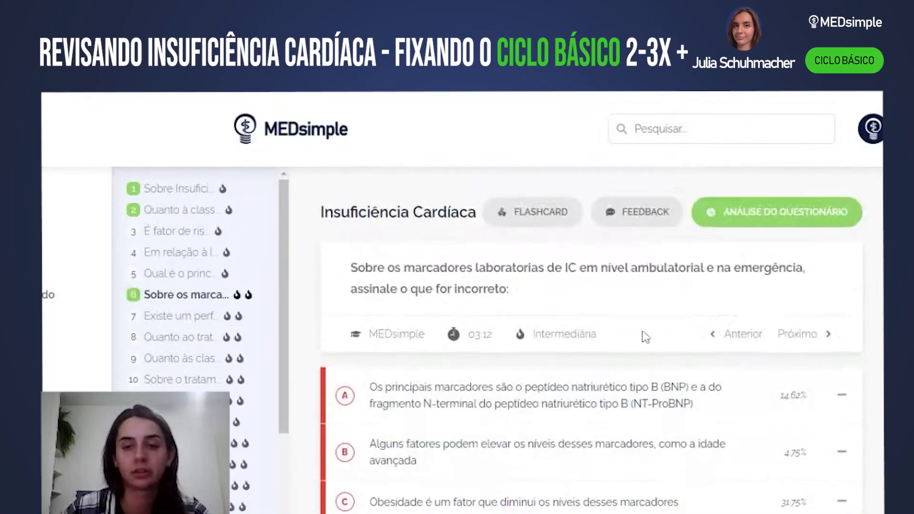
- Start a new flashcard from this question and assign it to the INSUFICIÊNCIA CARDÍACA deck
click(521, 212)
click(347, 251)
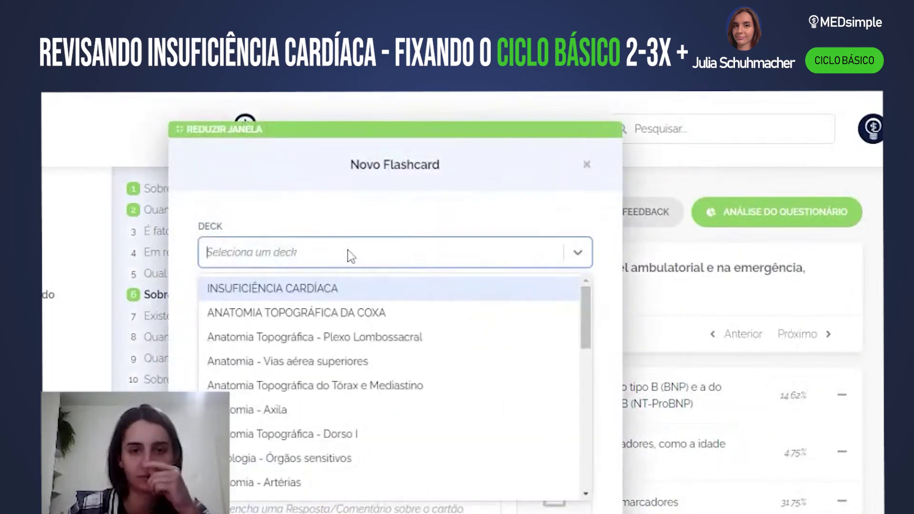
click(360, 292)
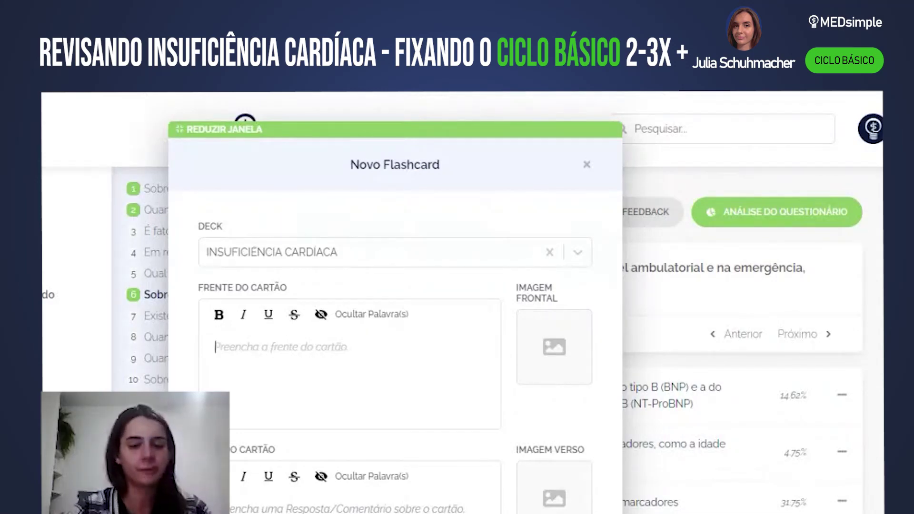
- Begin the card's front with "Tanto o BNP quanto o NT-próBNP são sintetizado em resposta à dilatação atrial"
text(T)
key(BackSpace)
text(Tanto o BN)
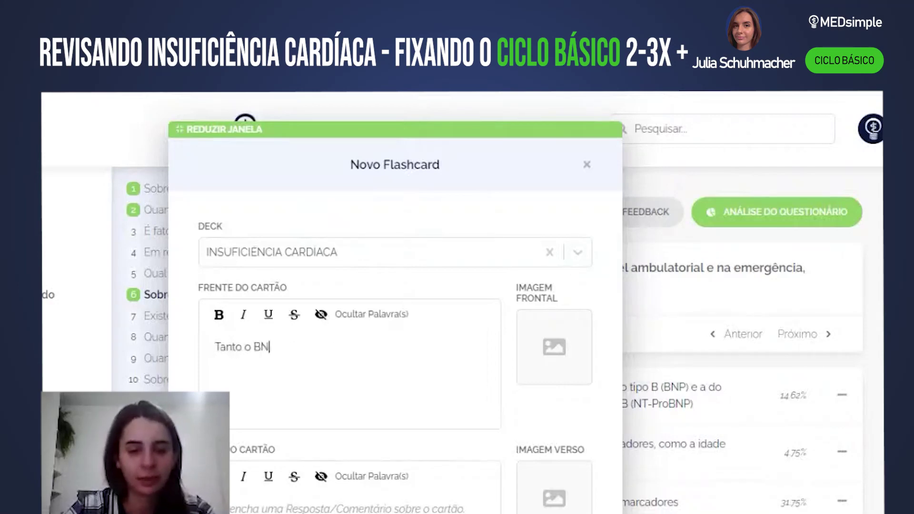
text(P quanto o)
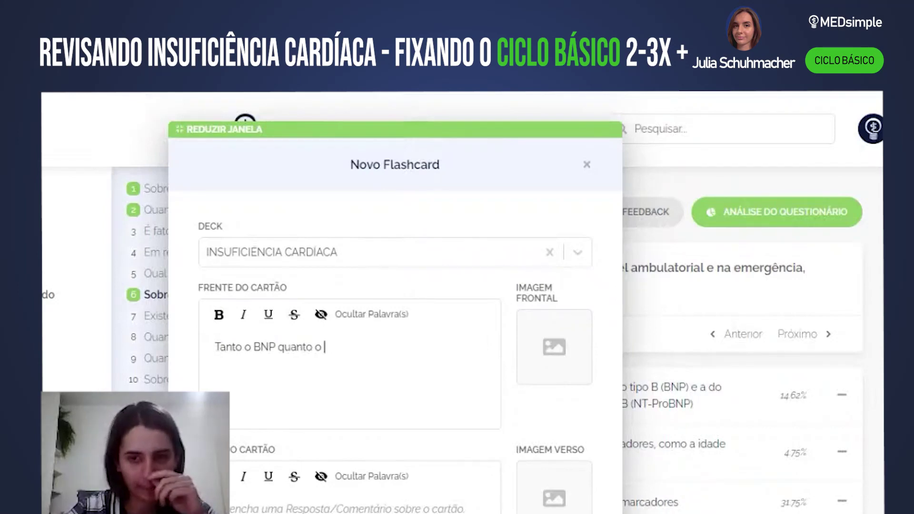
text( NT-próBN)
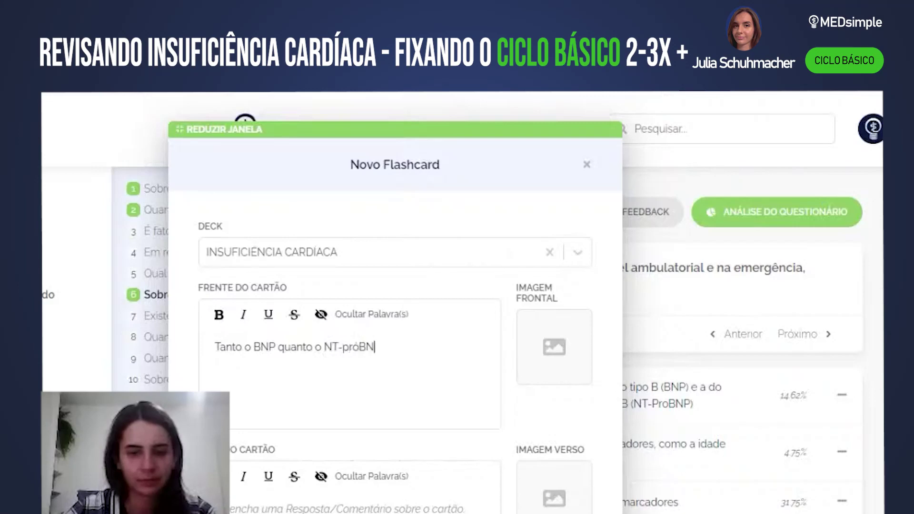
text(P são sintet)
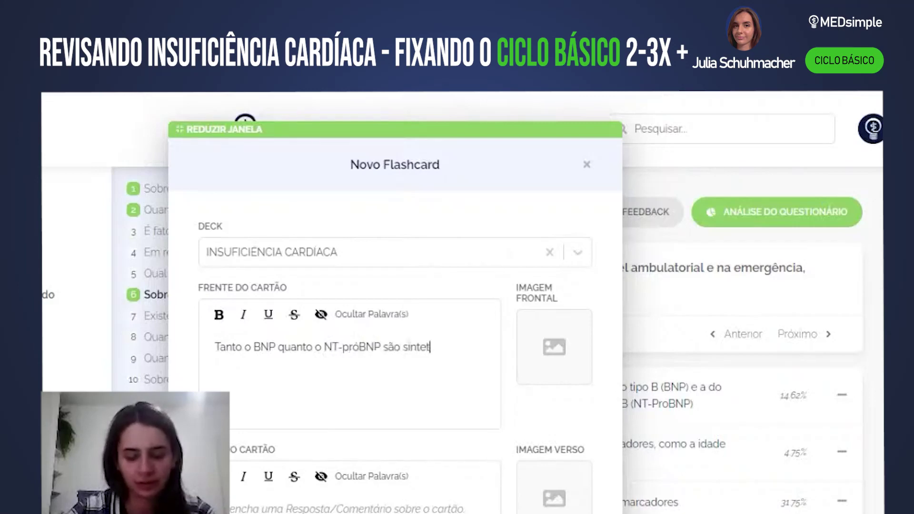
text(izado em respos)
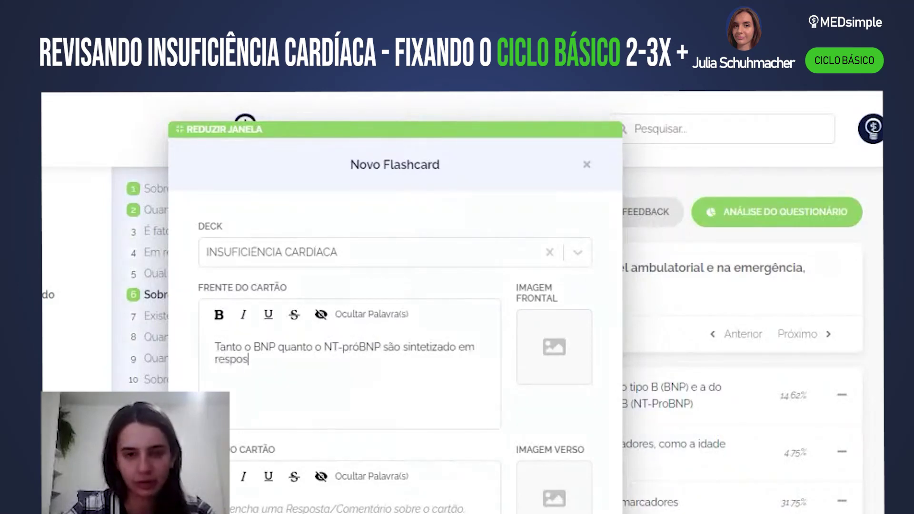
text(ta à dilat)
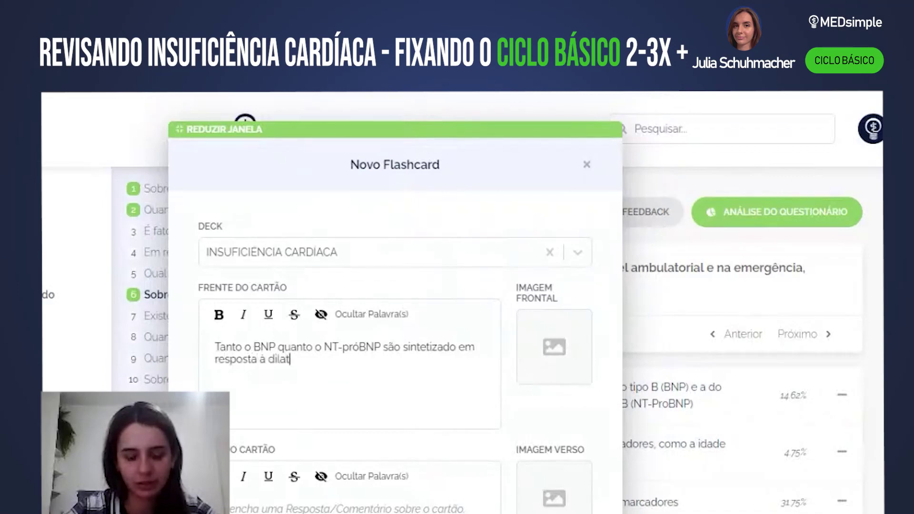
text(ação atrial)
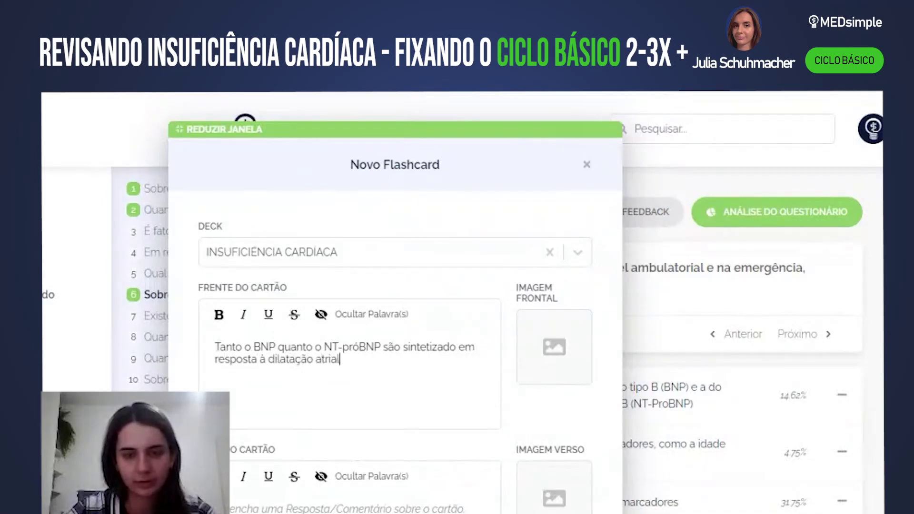
- Continue the front text with "e permitem diferenciar se a descompensação do paciente tem origem da IC ou DA DPOC"
text( e permitem difere)
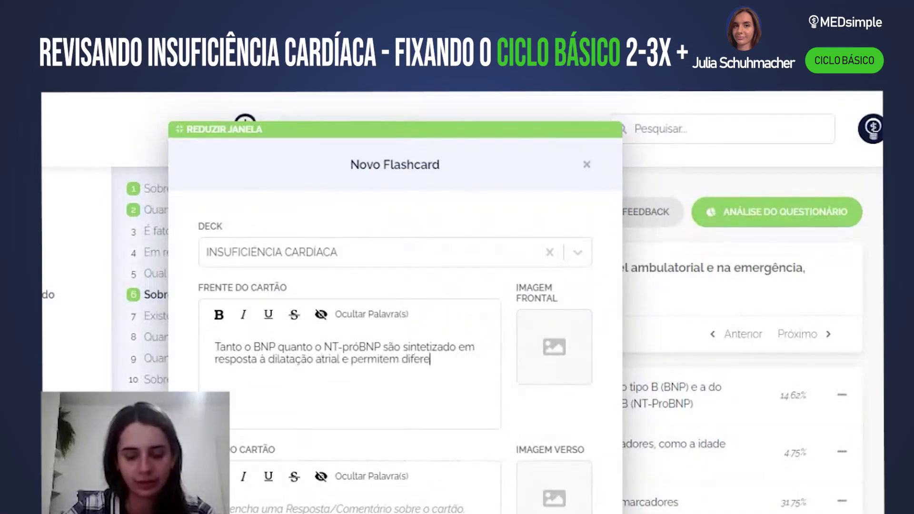
text(nciar se a descompensac)
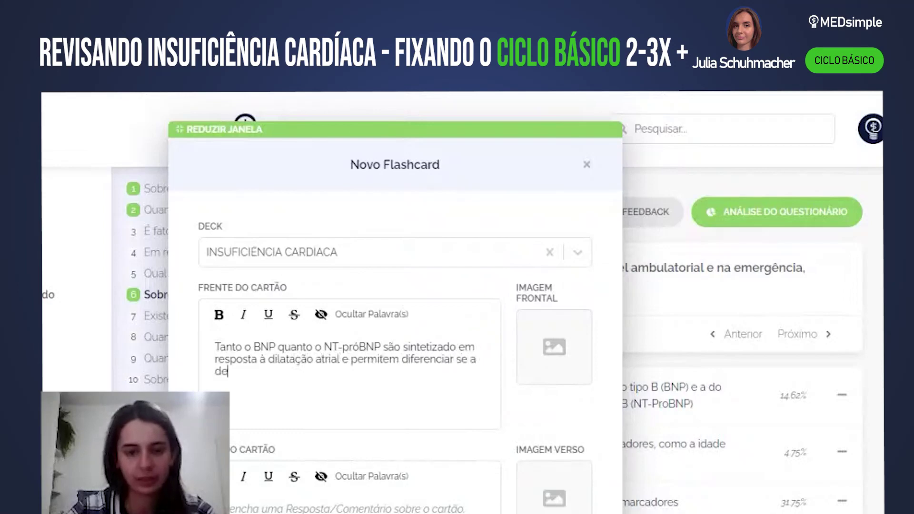
text(ão)
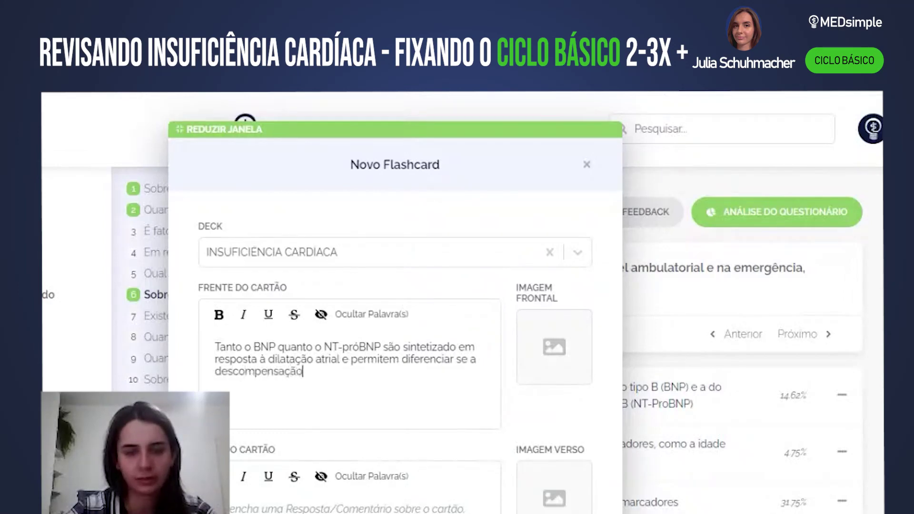
text( do paciente tem or)
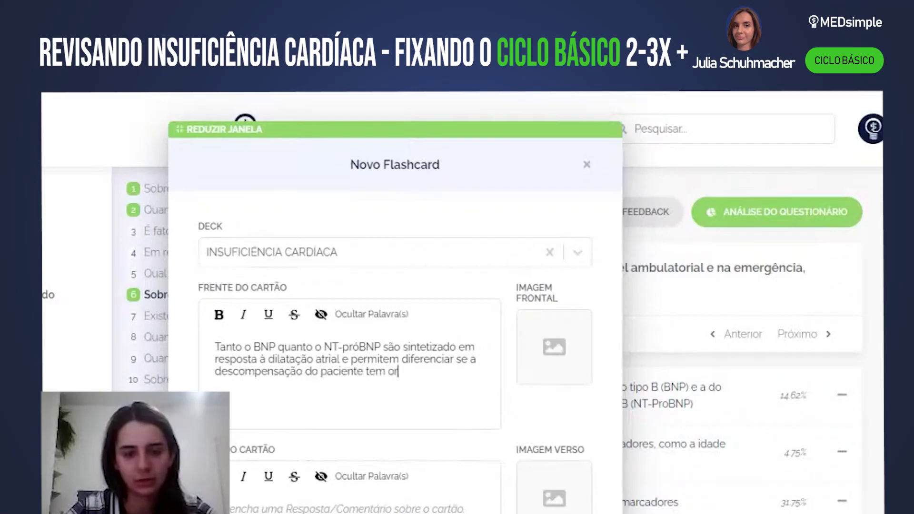
text(igem da IC o)
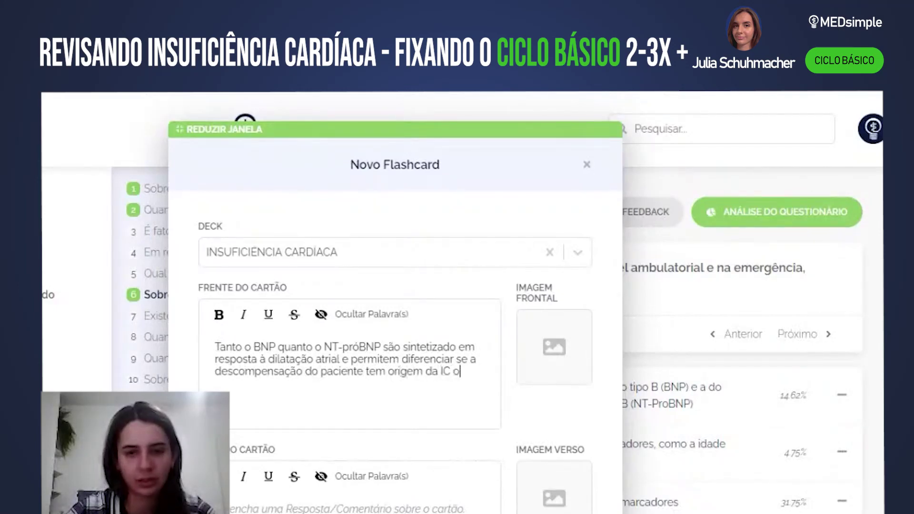
text(u DA dp)
key(BackSpace)
key(BackSpace)
text(DPOC)
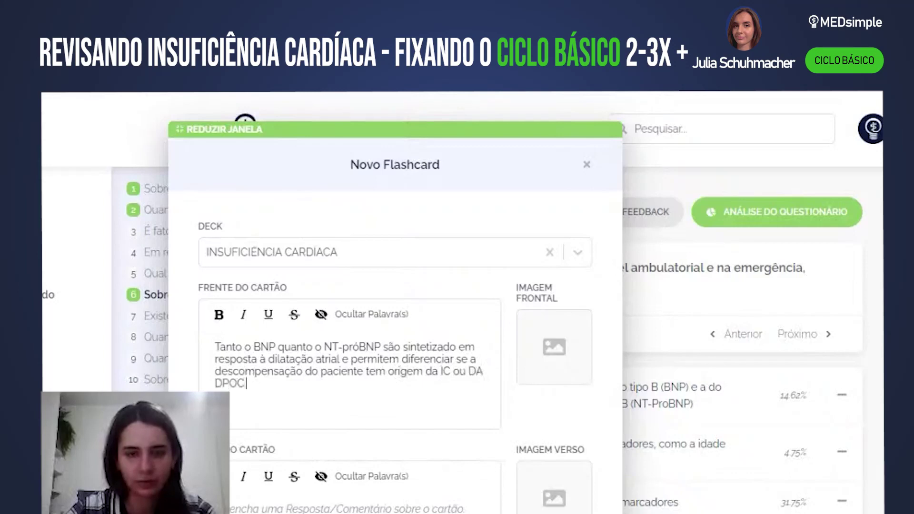
- End that sentence and add "Valores de BNP > 400 pg/ml tornam o diagnóstico de IC mais provável," to the front
text(. Val)
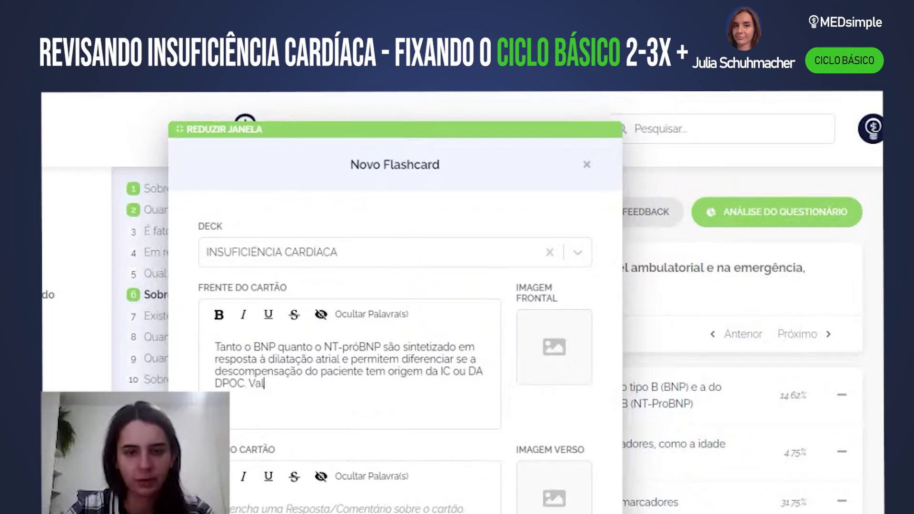
text(ores de BN)
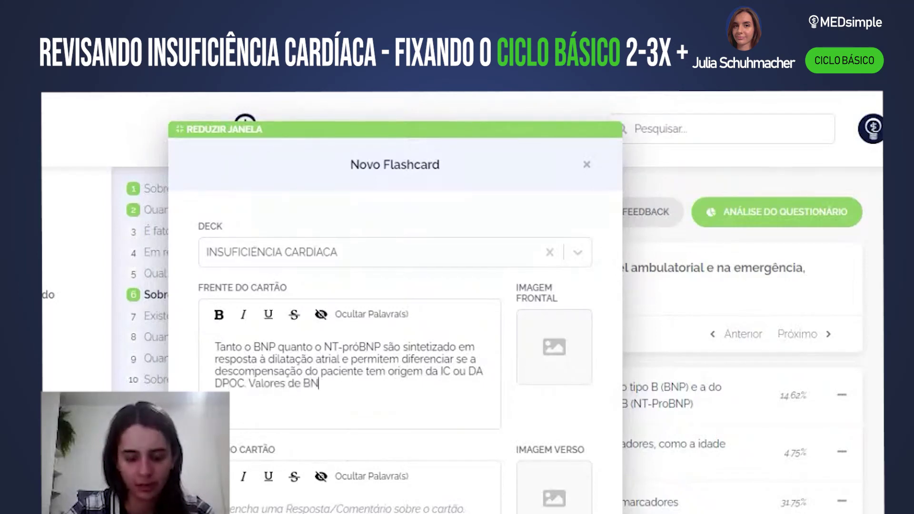
text(P > 4)
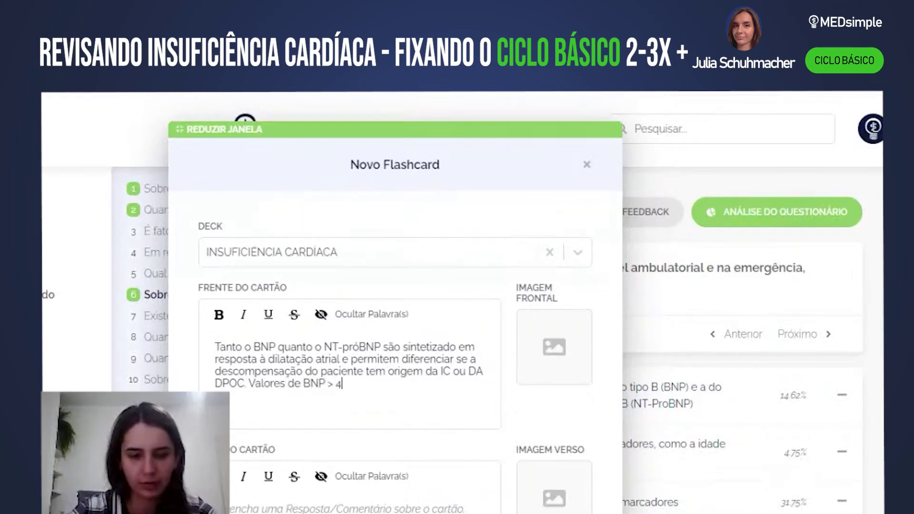
text(00 pg q)
key(BackSpace)
key(BackSpace)
key(BackSpace)
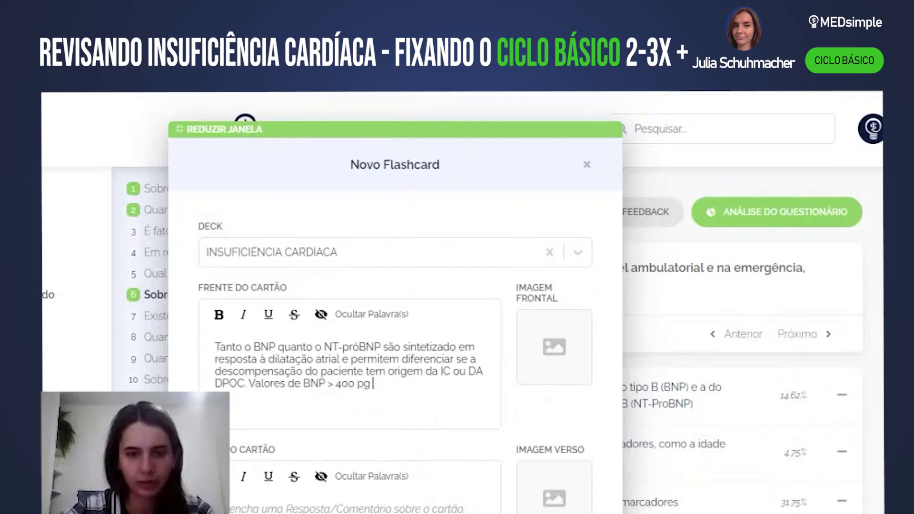
text(g/ml to)
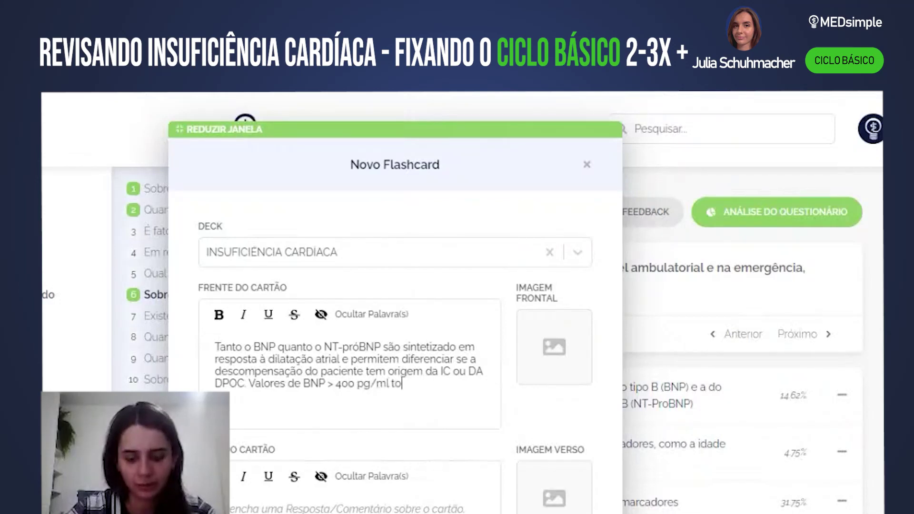
text(rnam o diagn)
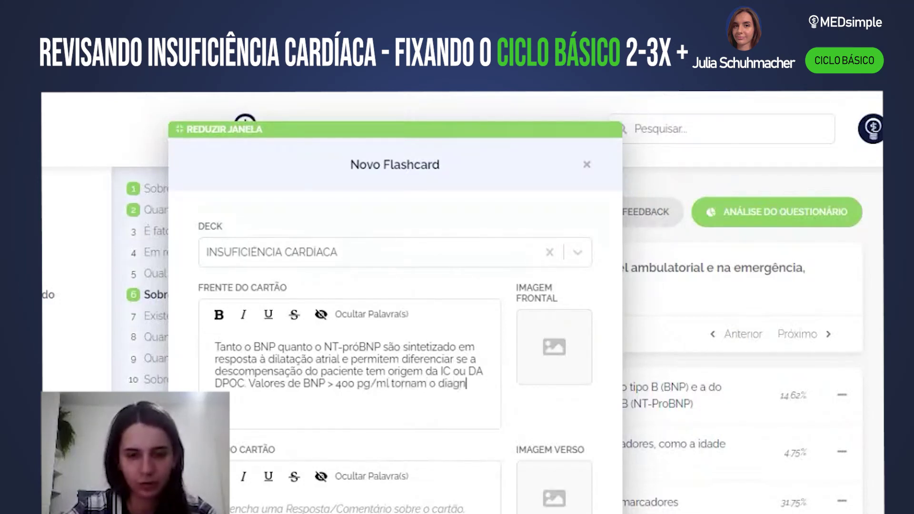
text(óstico de IC )
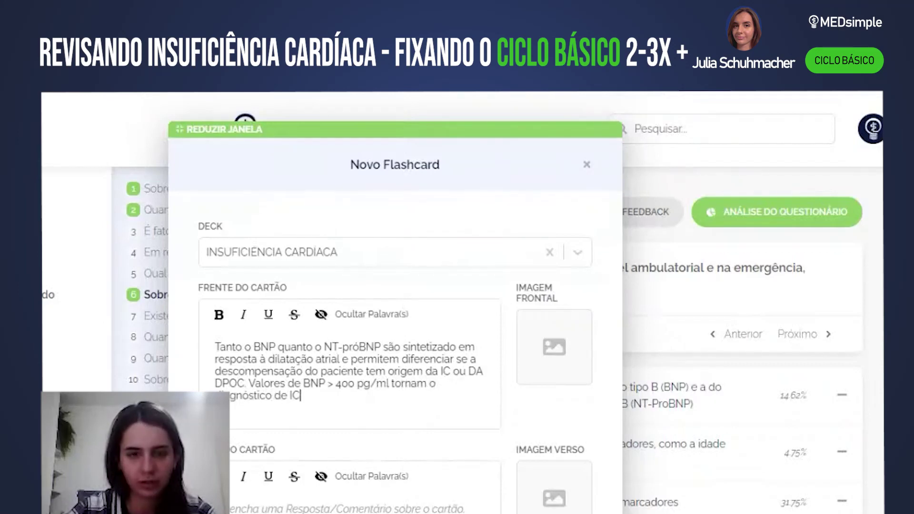
text(mais provável, enu)
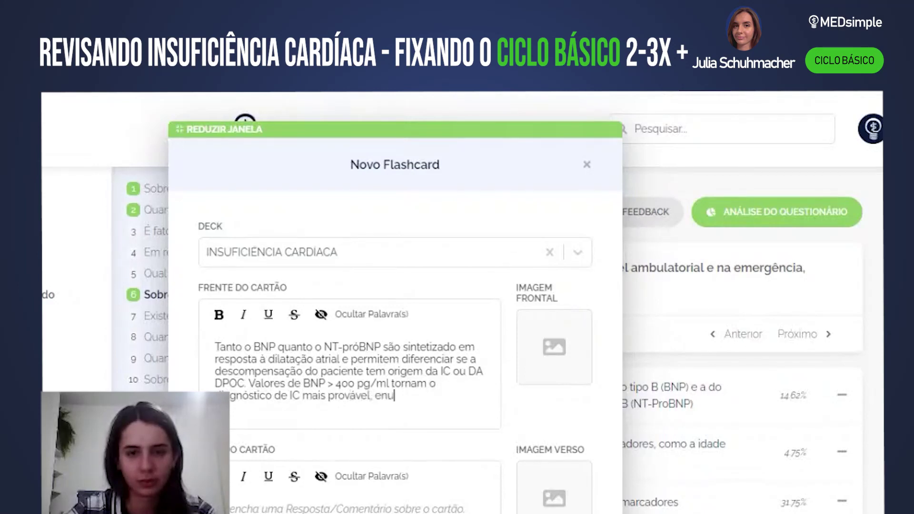
- Complete the front text with "enquanto valores de BNP < 100 pg/ml tornam o diagnóstico de IC improvável, favorecendo a DPOC."
key(BackSpace)
text(quanto valo)
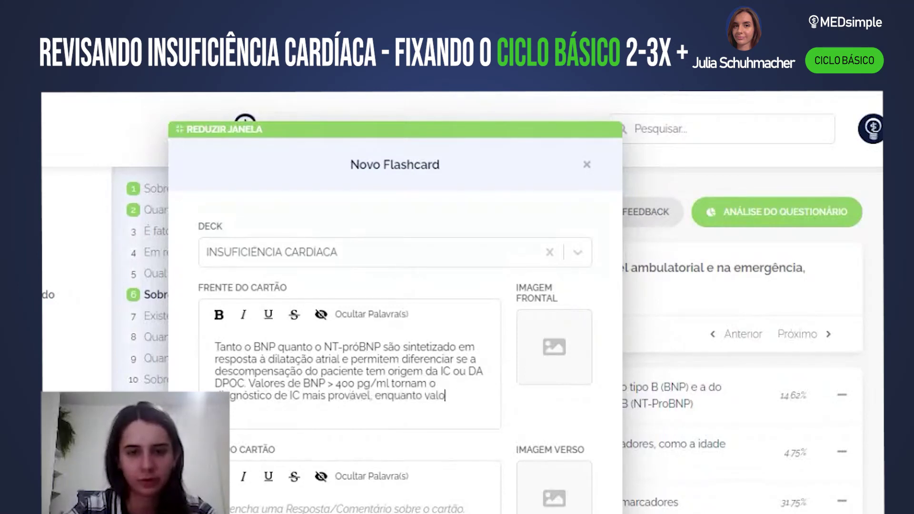
text(res de)
text( BNP < 100)
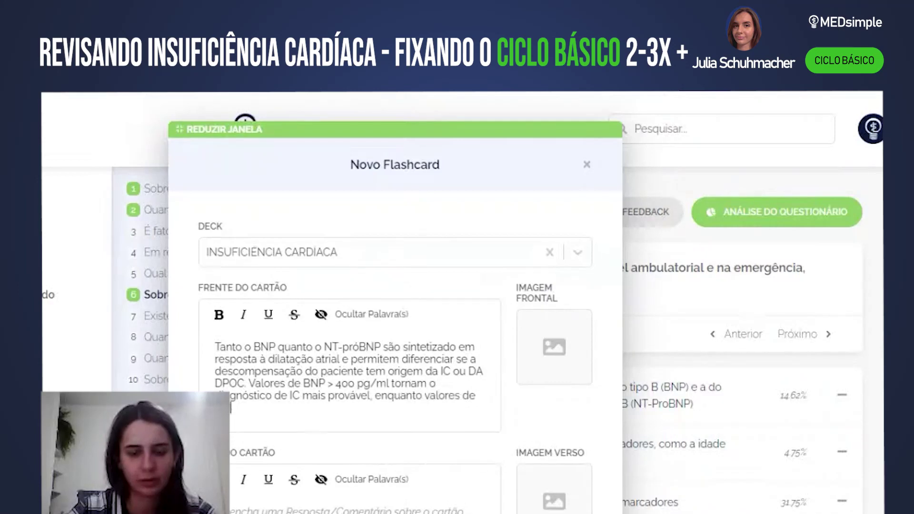
text( p)
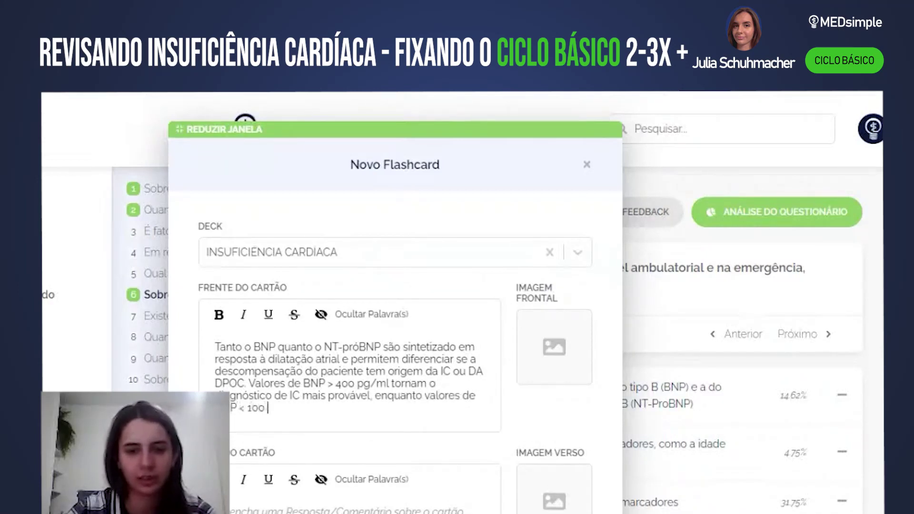
text(g/ml)
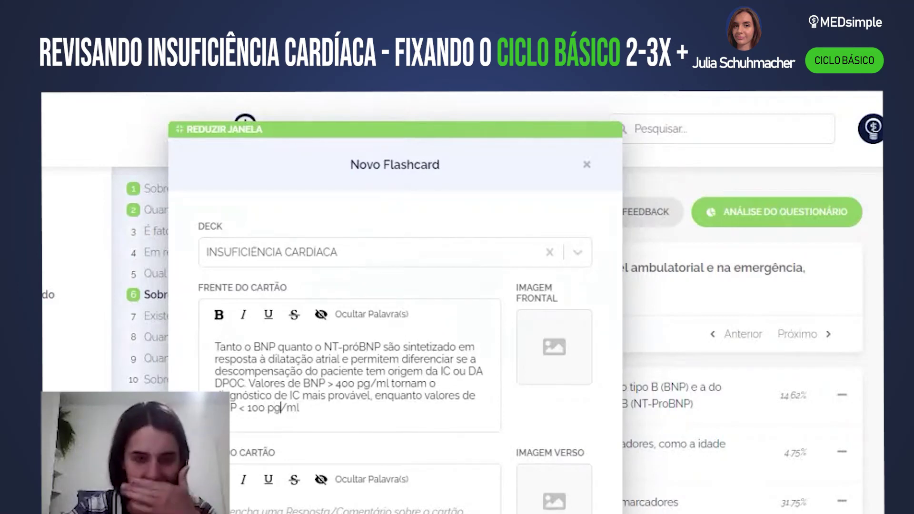
text( torna)
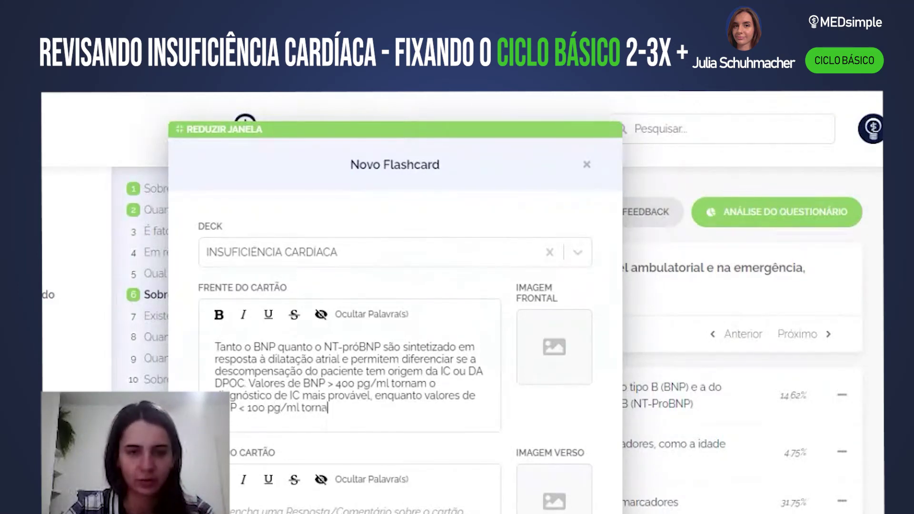
text(m o diagnó)
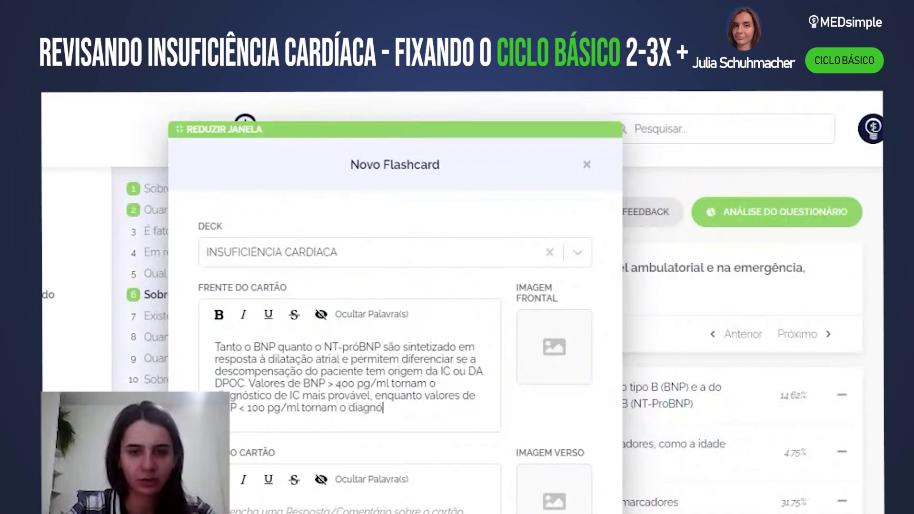
text(stico de IC )
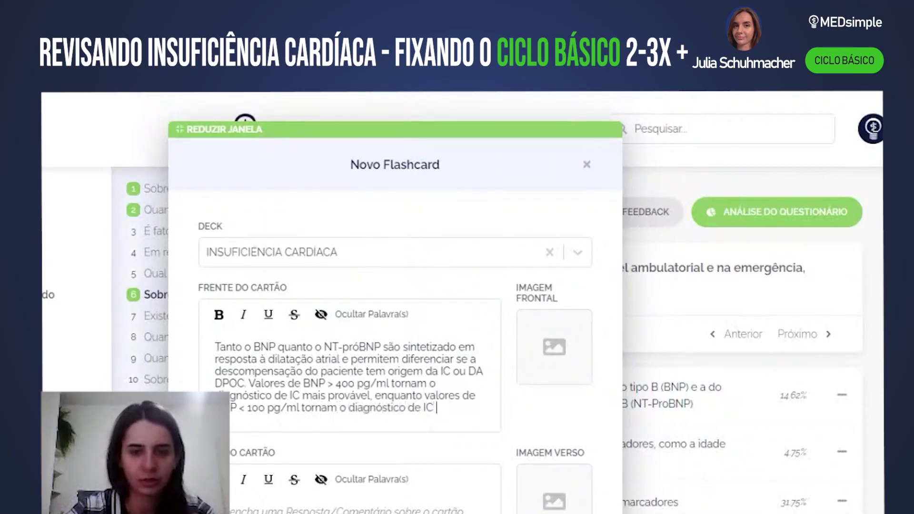
text(improvável, )
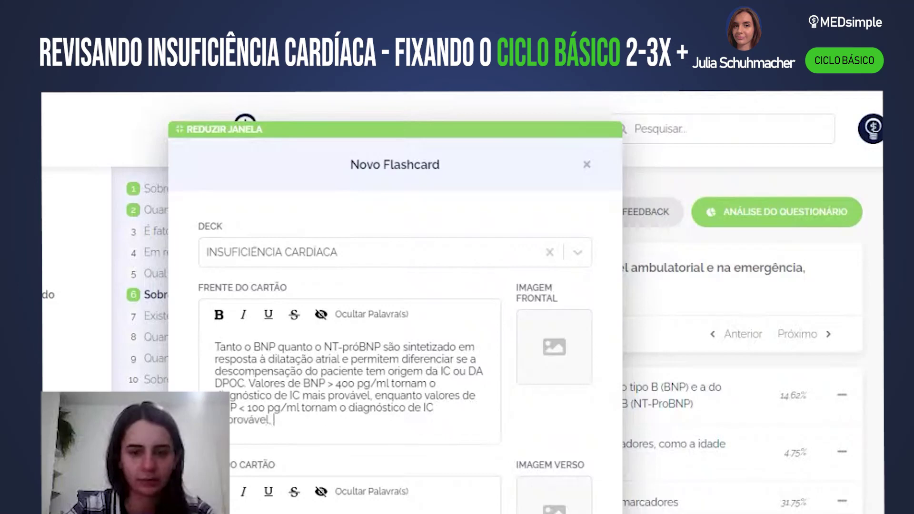
text(favorecendo a)
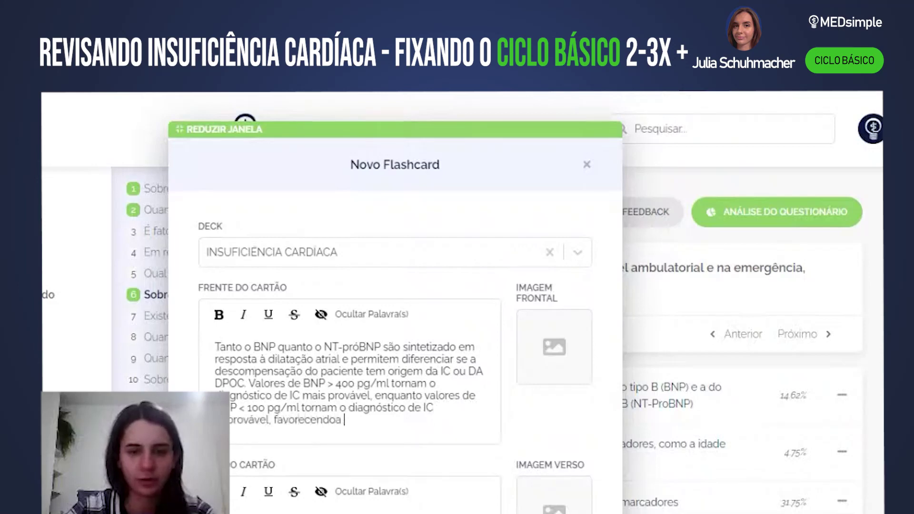
text( DPOC.)
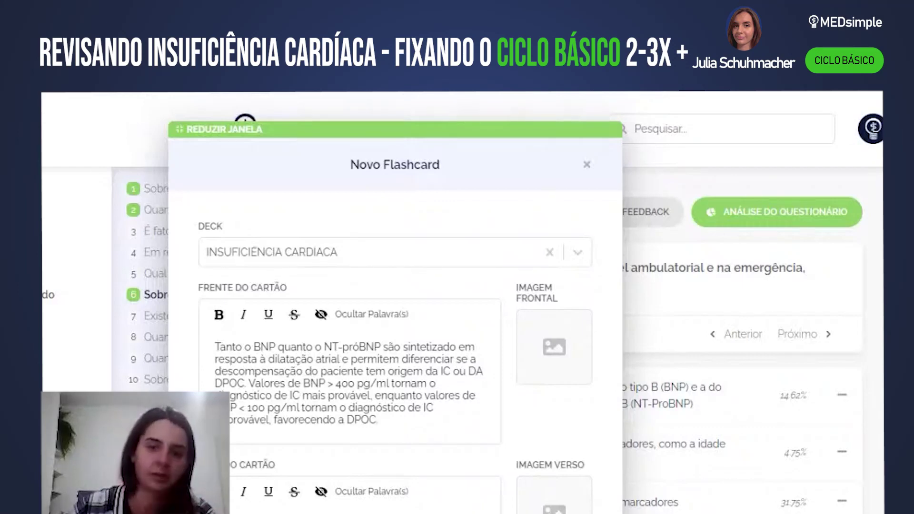
- Change "DA" to lowercase before "DPOC" in the card's front text and mark "à dilatação atrial" as hidden words
drag(470, 371, 485, 371)
text(da)
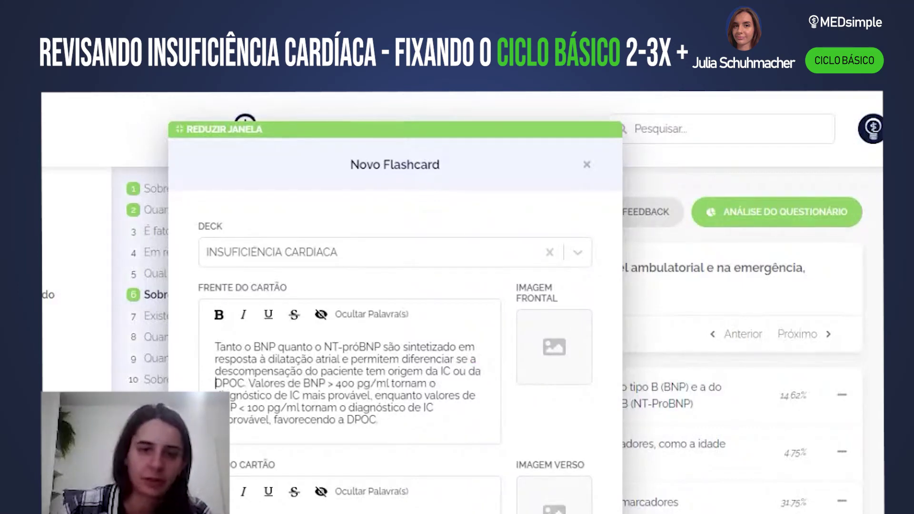
drag(257, 359, 340, 359)
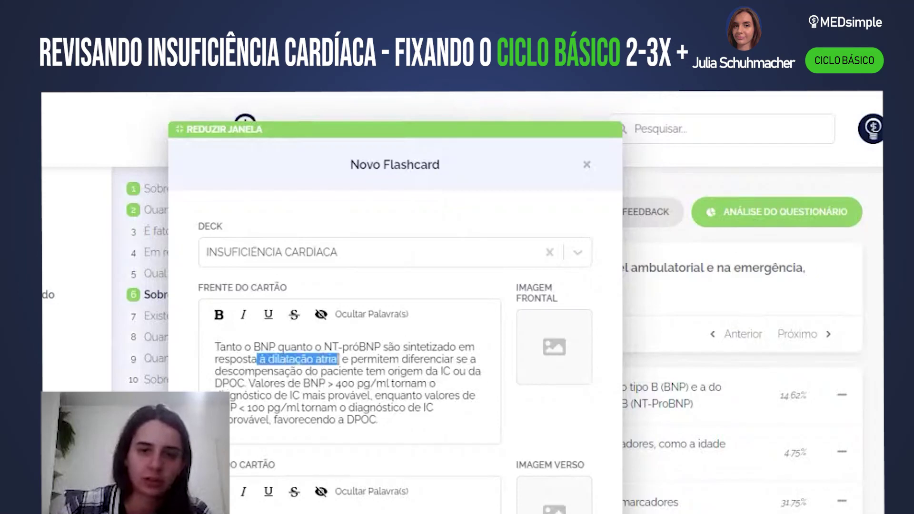
click(351, 315)
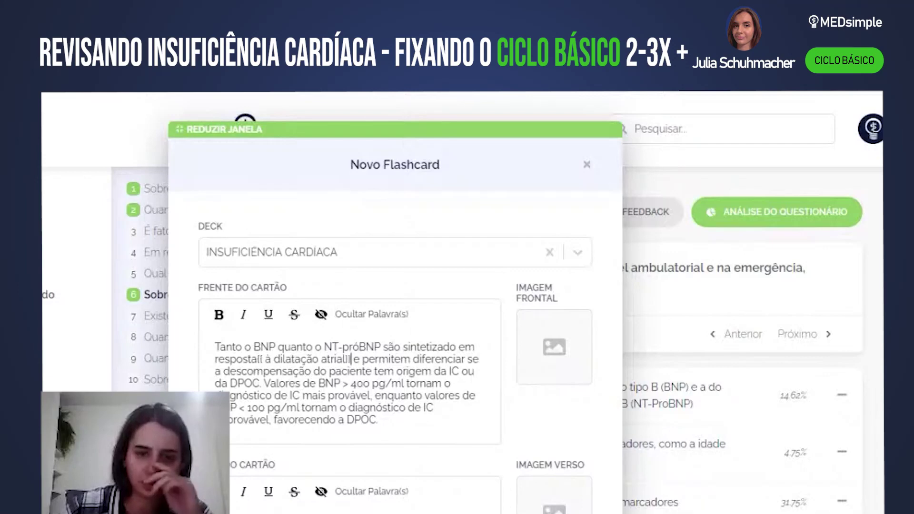
- Mark "IC" and "DPOC" as hidden words in the front's phrase about the origin of the decompensation
mouse_move(449, 371)
mouse_down()
mouse_move(387, 395)
mouse_move(264, 383)
mouse_move(469, 371)
mouse_move(460, 371)
mouse_up()
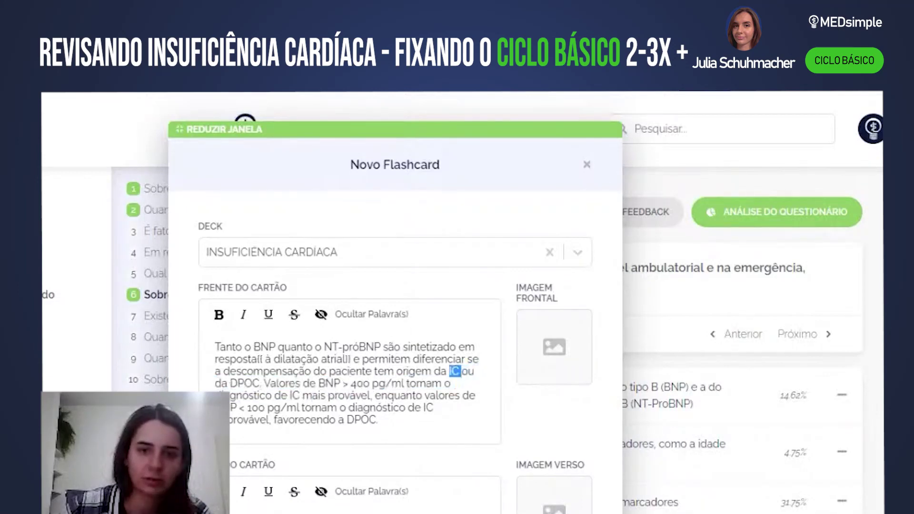
click(352, 320)
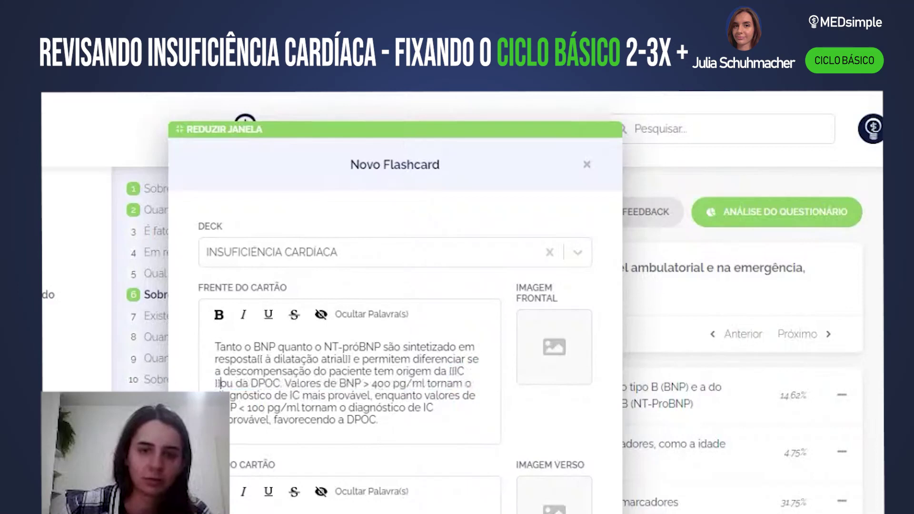
drag(248, 383, 282, 383)
click(321, 318)
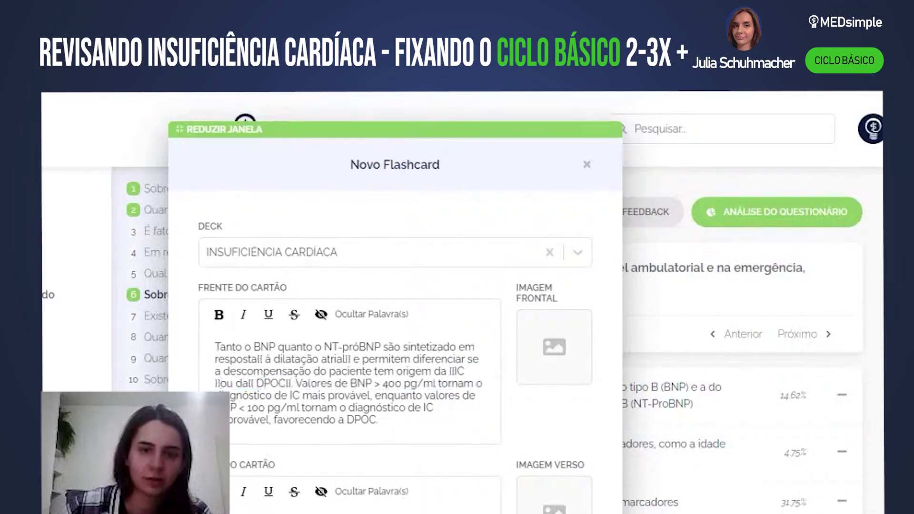
click(222, 383)
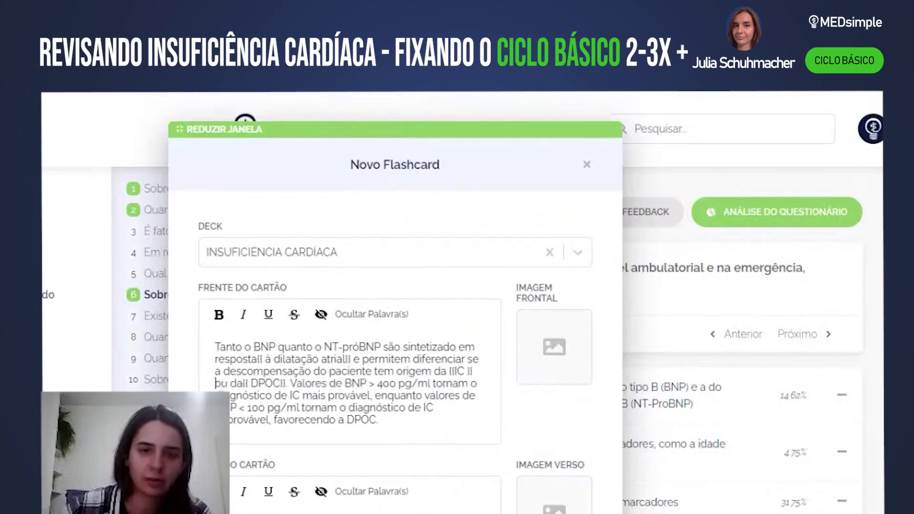
- Mark "400 pg/ml" and the "IC" before "mais provável" as hidden words in the front text
drag(377, 383, 427, 384)
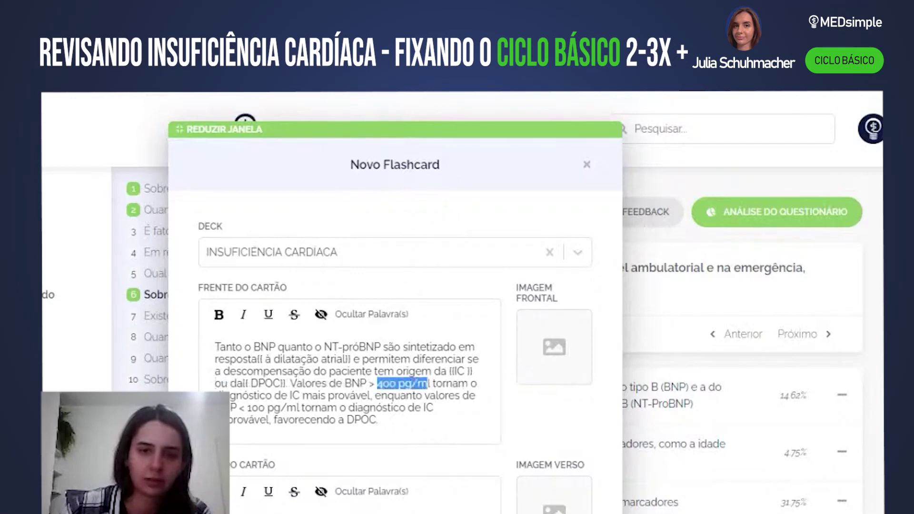
click(422, 372)
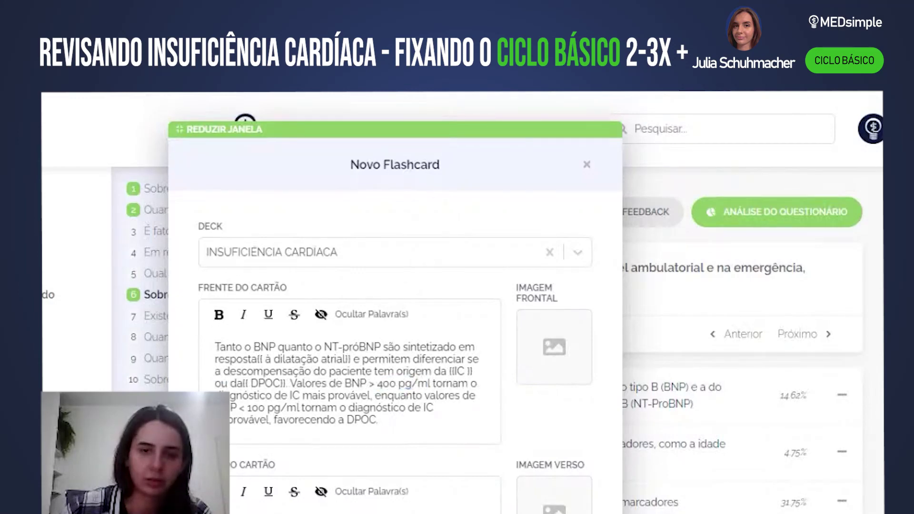
drag(382, 384, 431, 384)
click(383, 383)
click(334, 316)
mouse_move(299, 396)
mouse_down()
mouse_move(362, 395)
mouse_move(312, 396)
mouse_up()
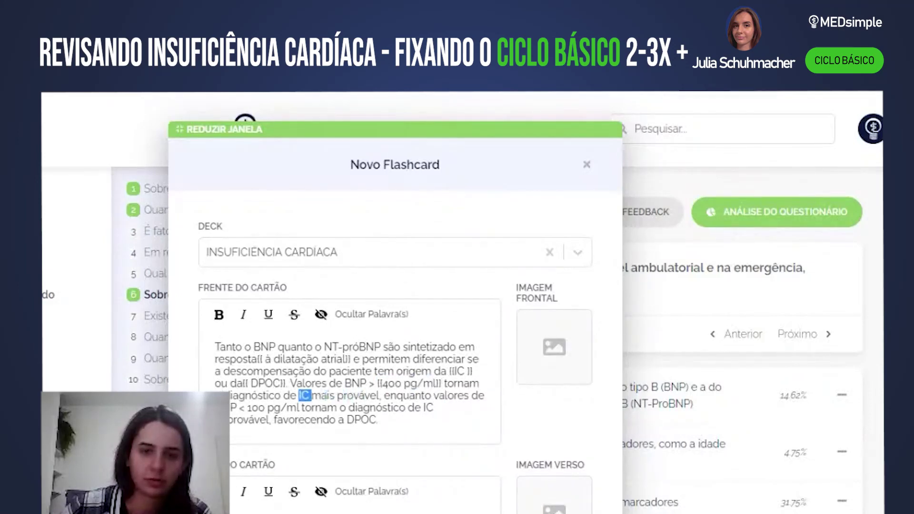
click(353, 314)
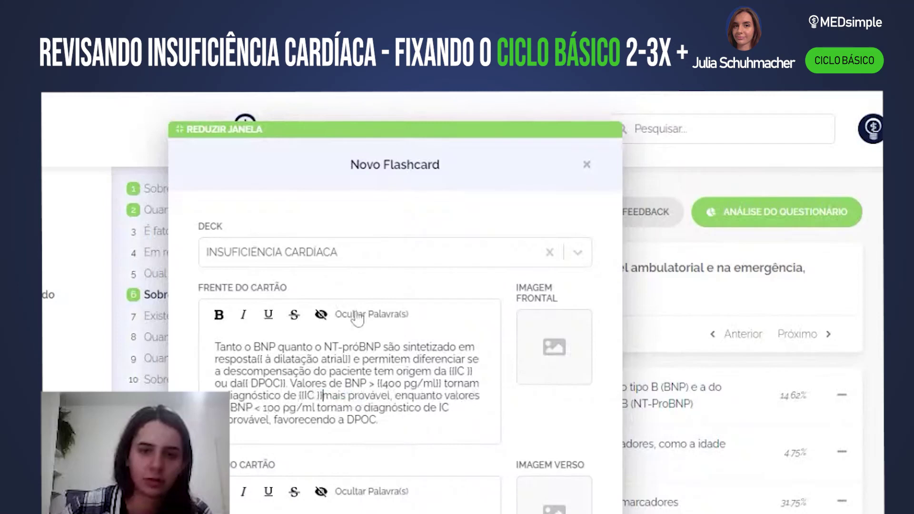
- Mark "100 pg/ml" and the closing words "IC improvável, favorecendo a DPOC." as hidden in the front text
drag(255, 407, 314, 407)
click(283, 408)
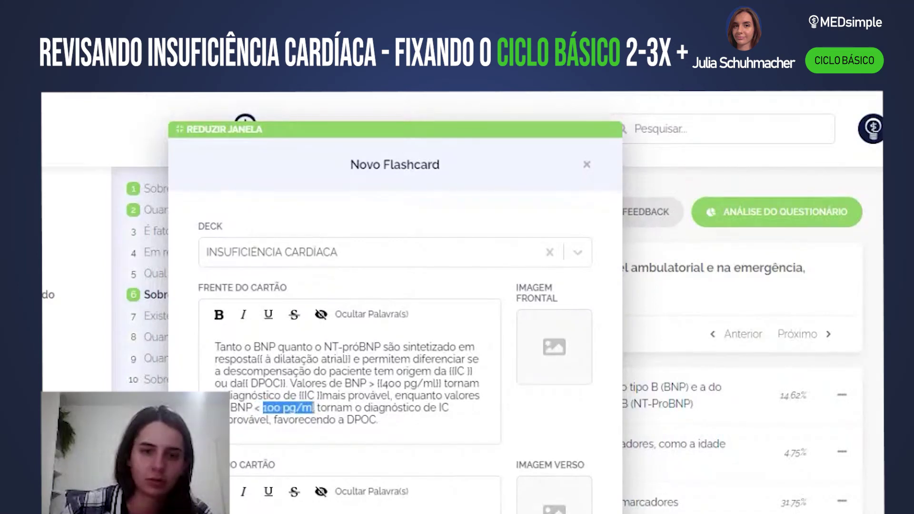
click(348, 315)
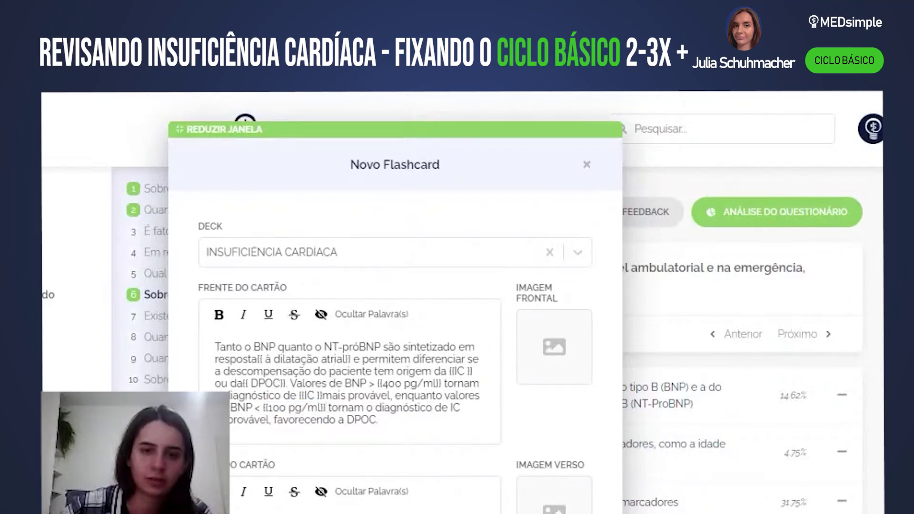
drag(451, 408, 379, 419)
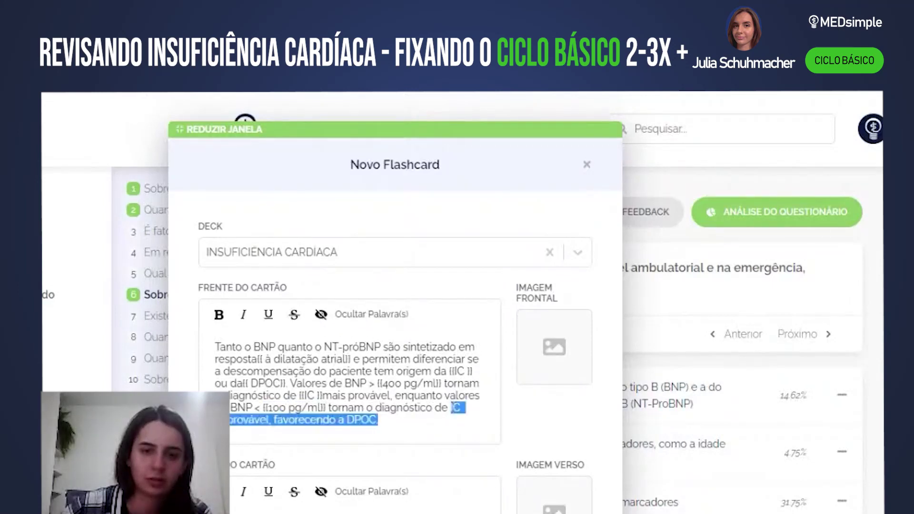
click(371, 314)
- Save the BNP flashcard with its back left empty
scroll(553, 476, down, 1)
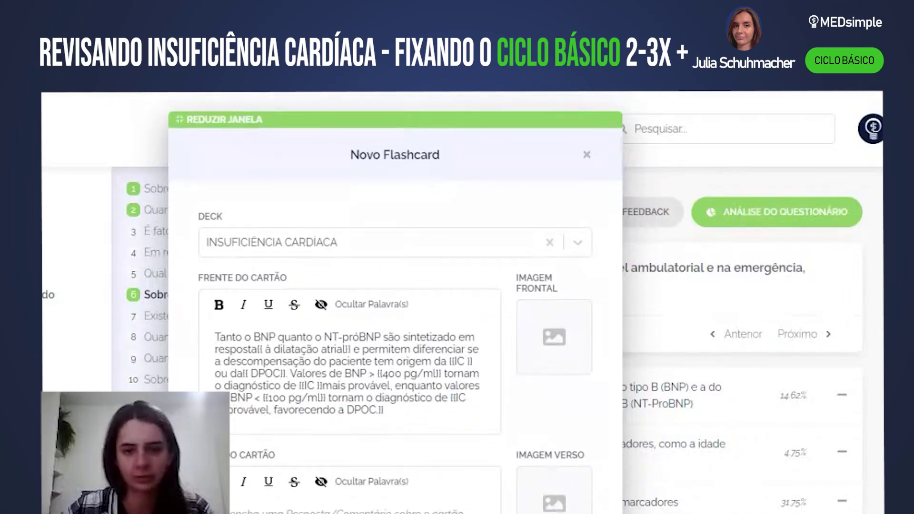
scroll(547, 456, down, 3)
click(566, 488)
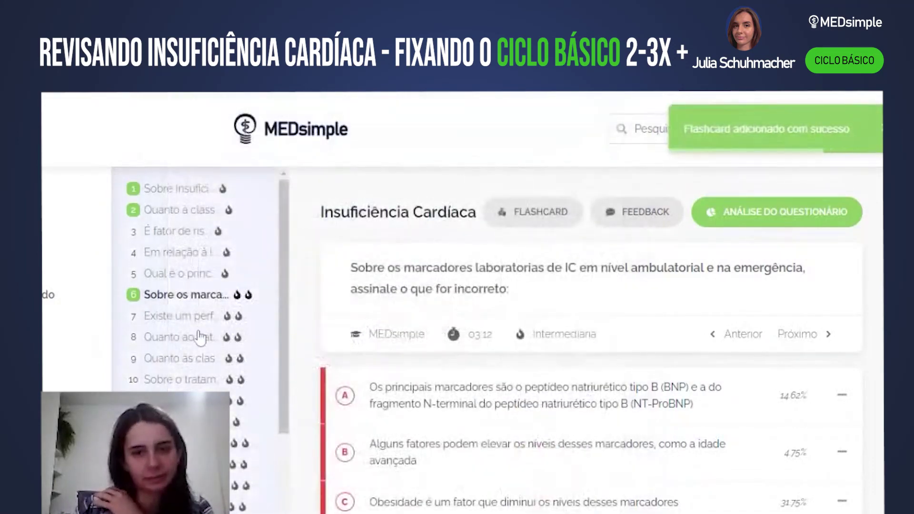
- Open question 8 on IC treatment and answer it with alternative C, the triple therapy of iECA, Beta bloqueador and Espironolactona
click(200, 337)
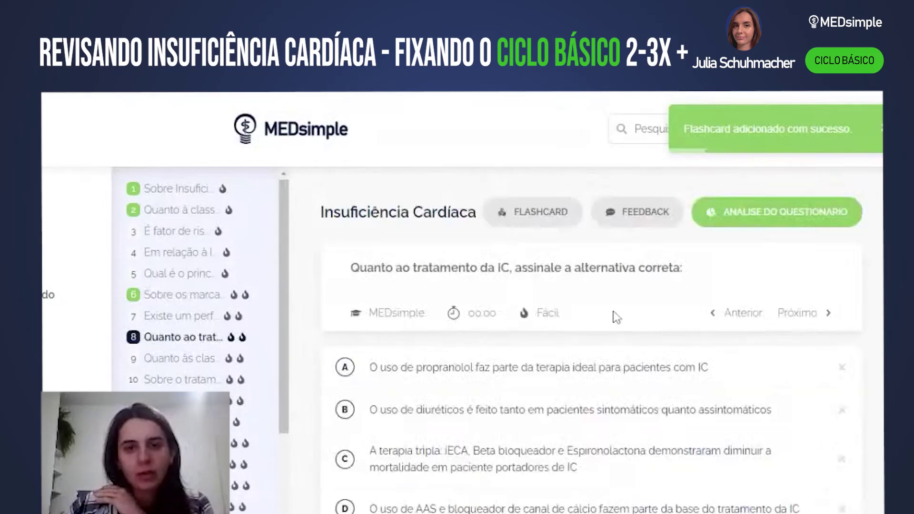
scroll(618, 316, down, 1)
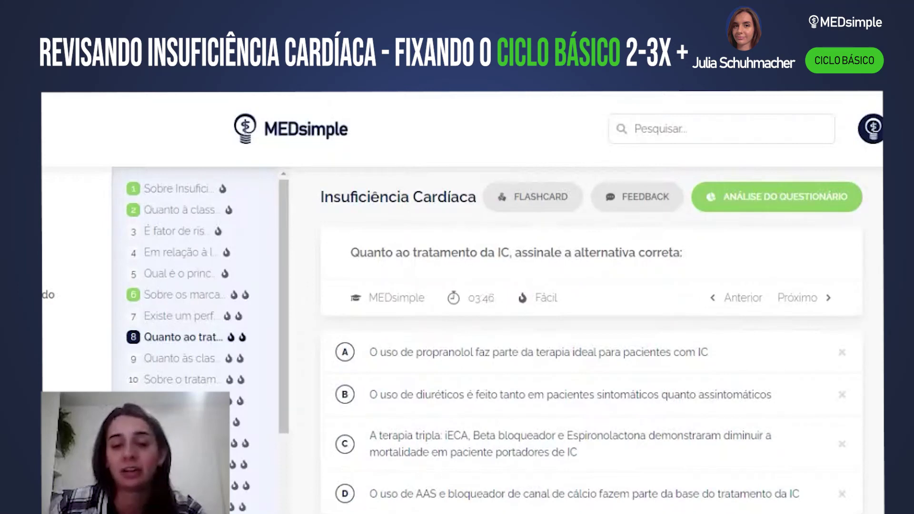
click(640, 440)
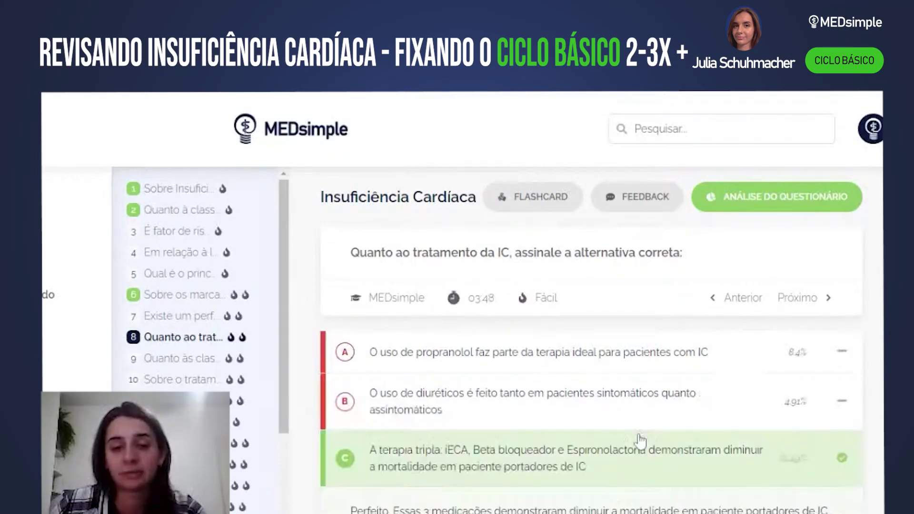
scroll(590, 402, down, 5)
scroll(590, 402, up, 5)
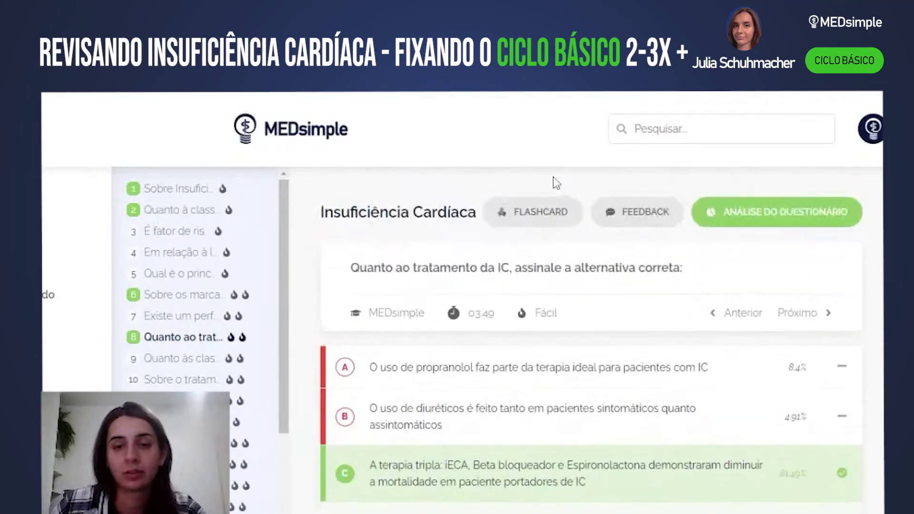
- Start a flashcard in the INSUFICIÊNCIA CARDÍACA deck with the front "Quais os medicamentos de primeira linha no tratamento da IC com FE reduzida?"
click(528, 213)
click(402, 253)
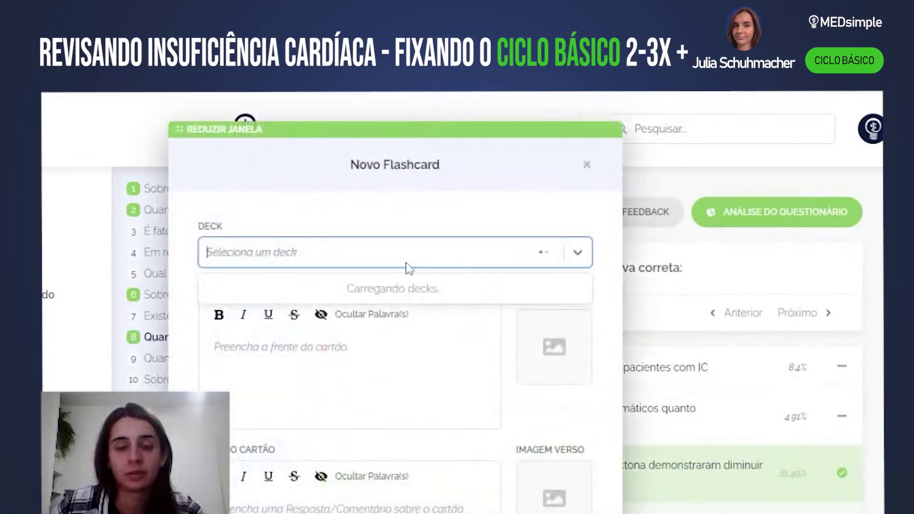
click(412, 291)
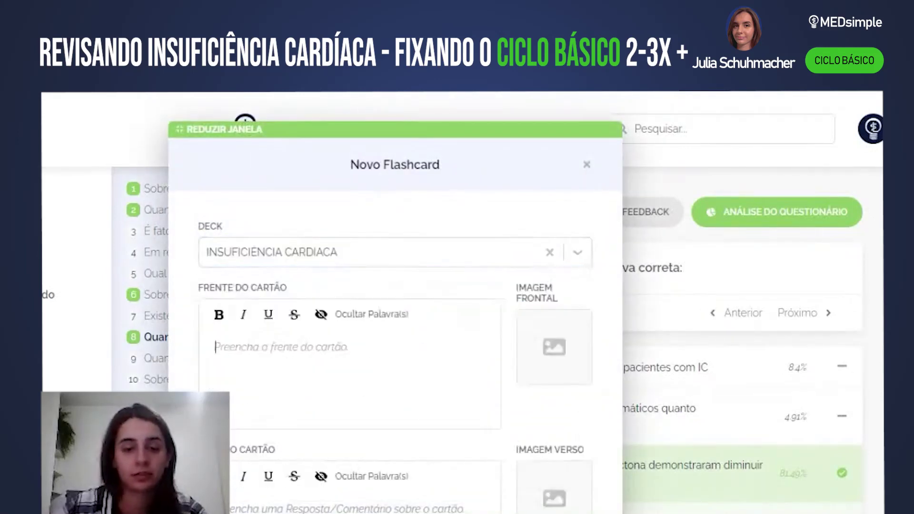
text(Quais os medicamentos de primeira linha no tratamento da IC co)
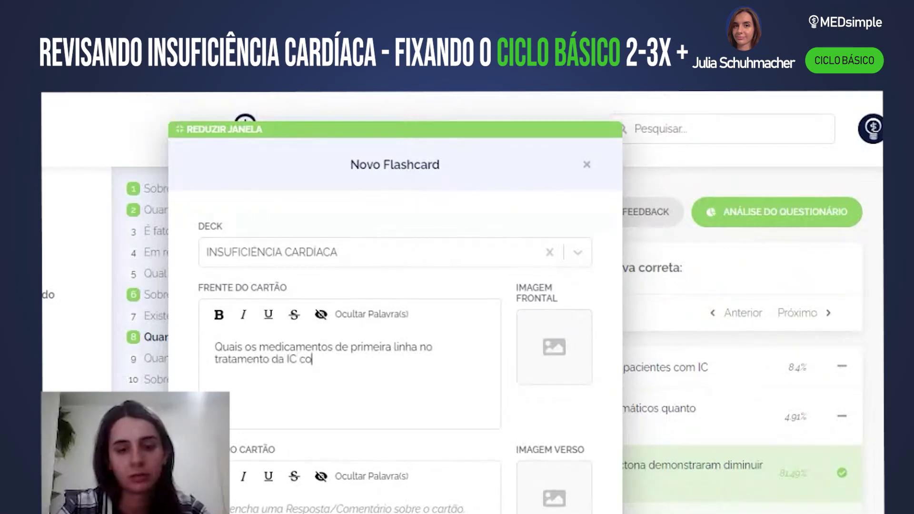
text(m FE reduzida)
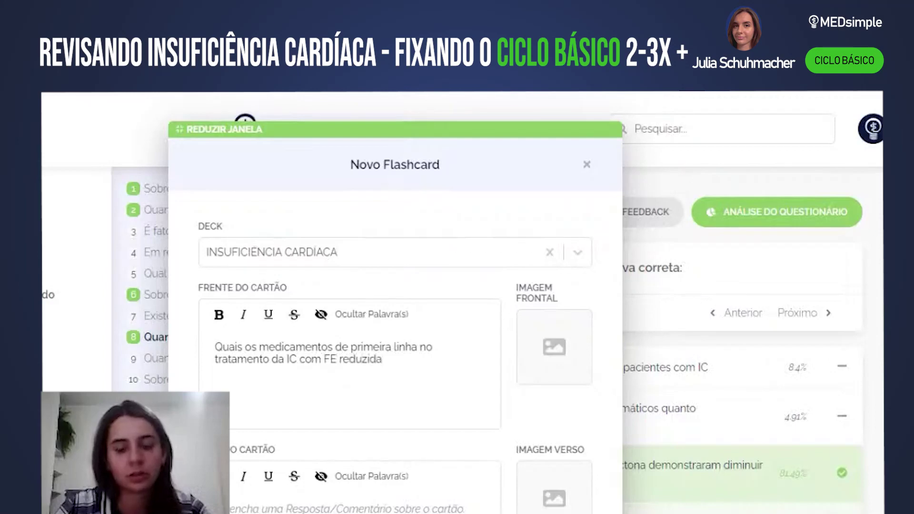
text(?)
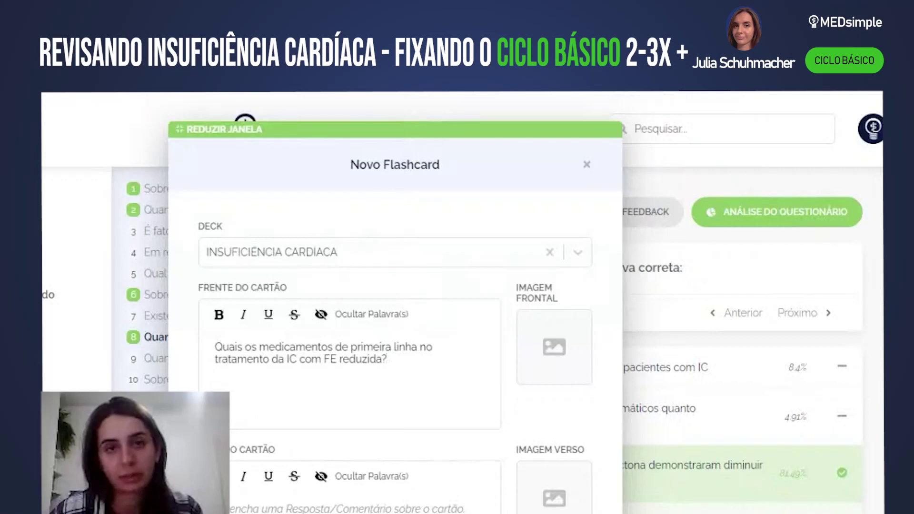
- Begin the card's back with "- iECA (captopril, enalapril"
scroll(395, 304, down, 3)
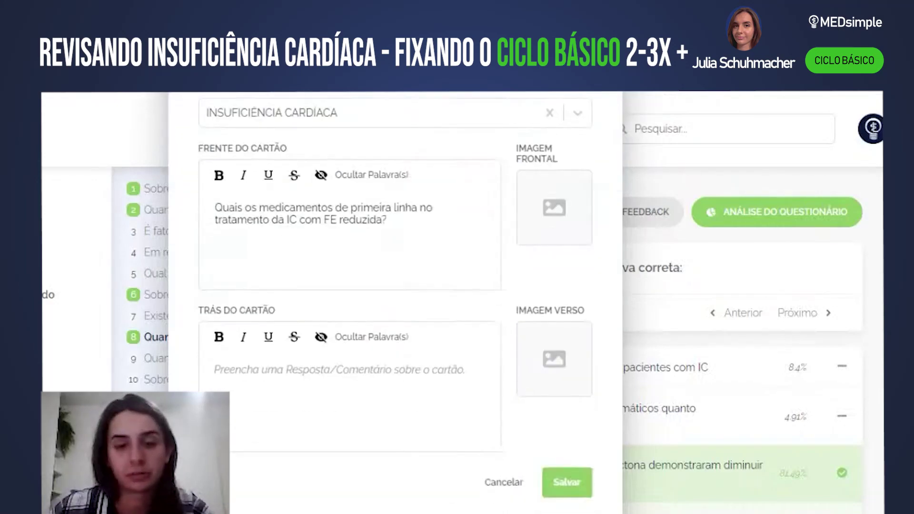
click(218, 369)
text(-)
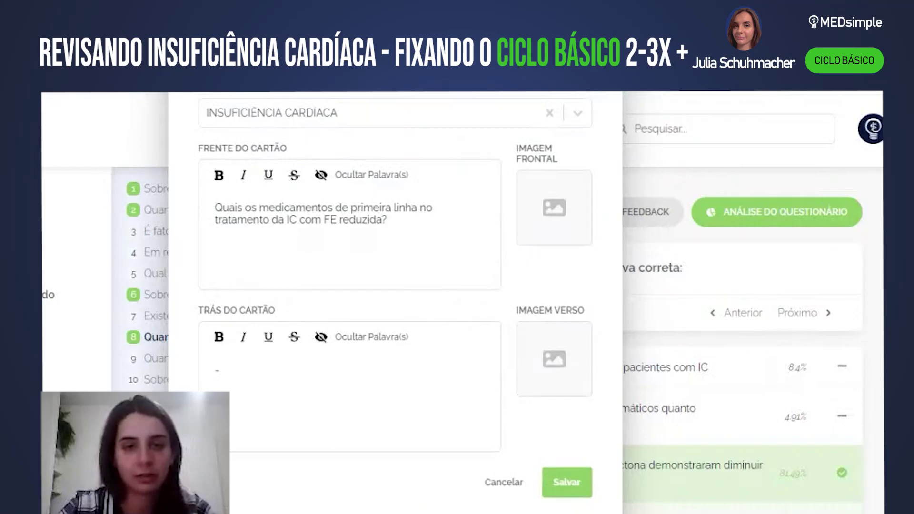
text( iECA =)
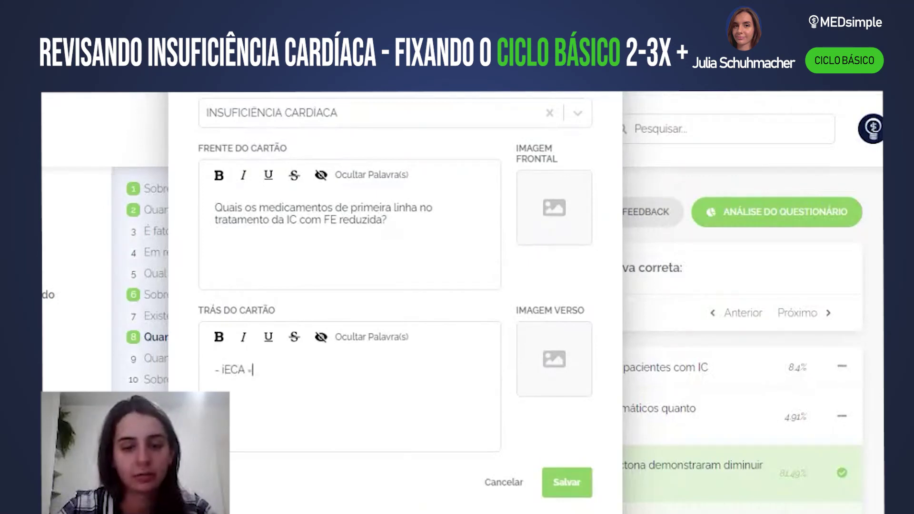
key(BackSpace)
text((CA)
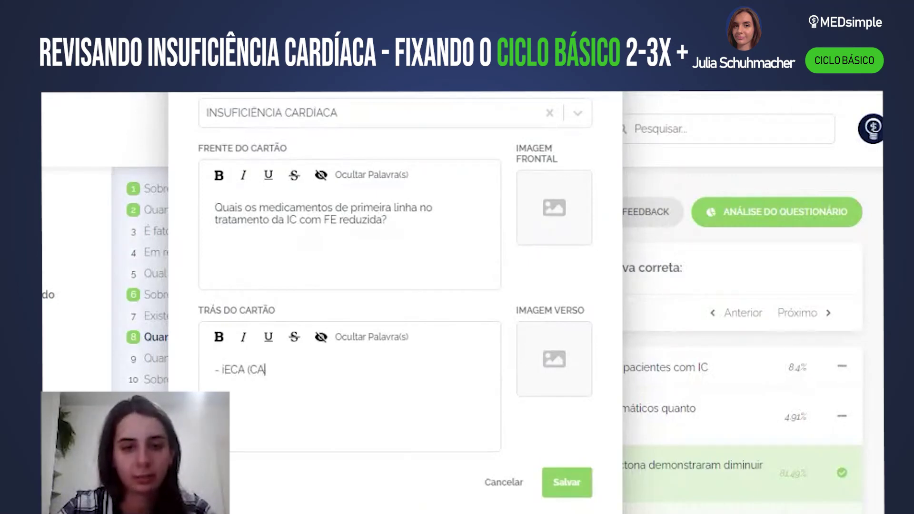
key(BackSpace)
key(BackSpace)
text(captop)
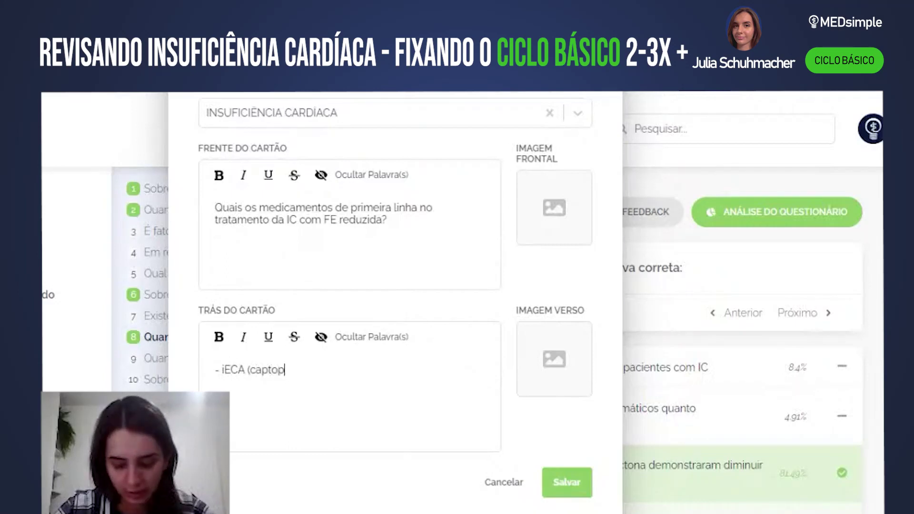
text(ril, enap)
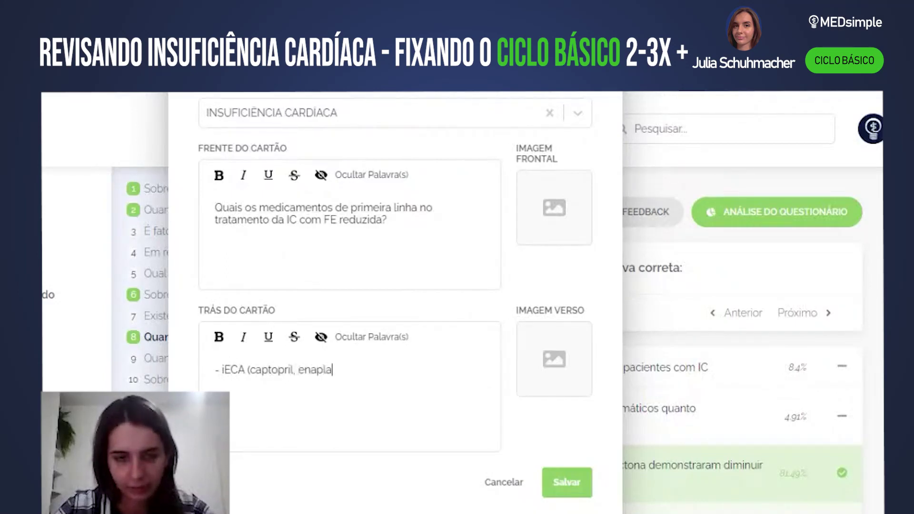
key(BackSpace)
text(alapril)
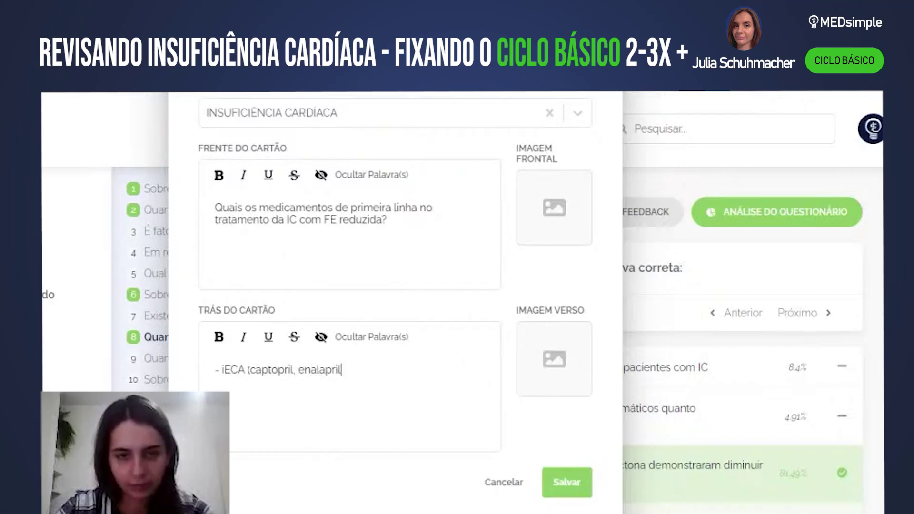
- Complete the first line of the card's back with ") + BB (succinato de metoprolol, carvedilol, bisoprolol)"
text() + )
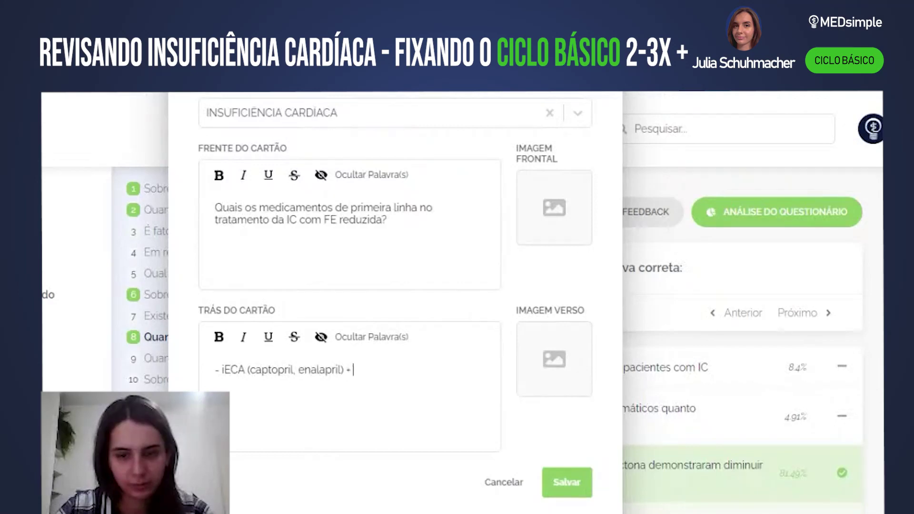
text(BB (su)
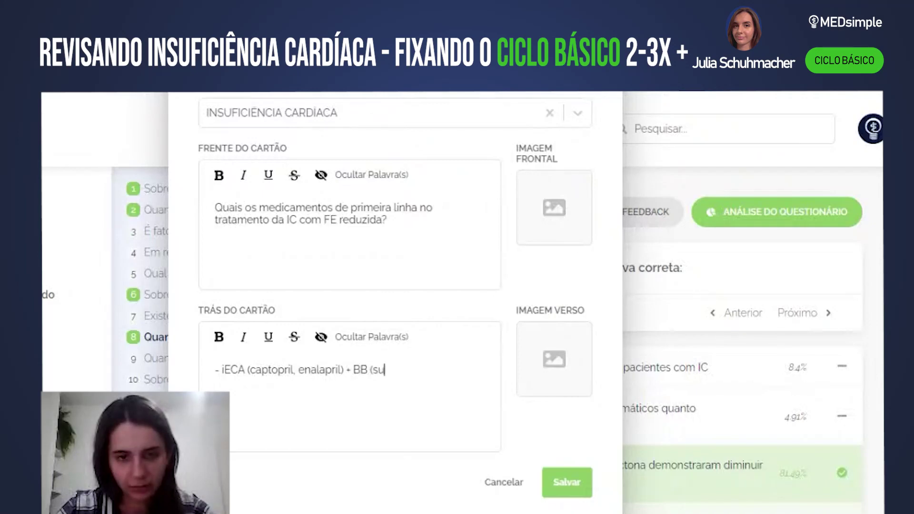
text(ccinato de met)
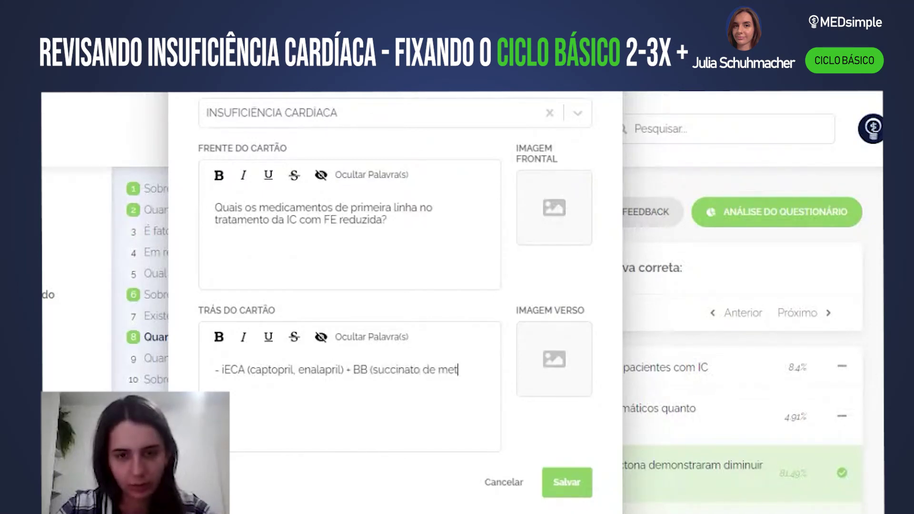
text(oprolol)
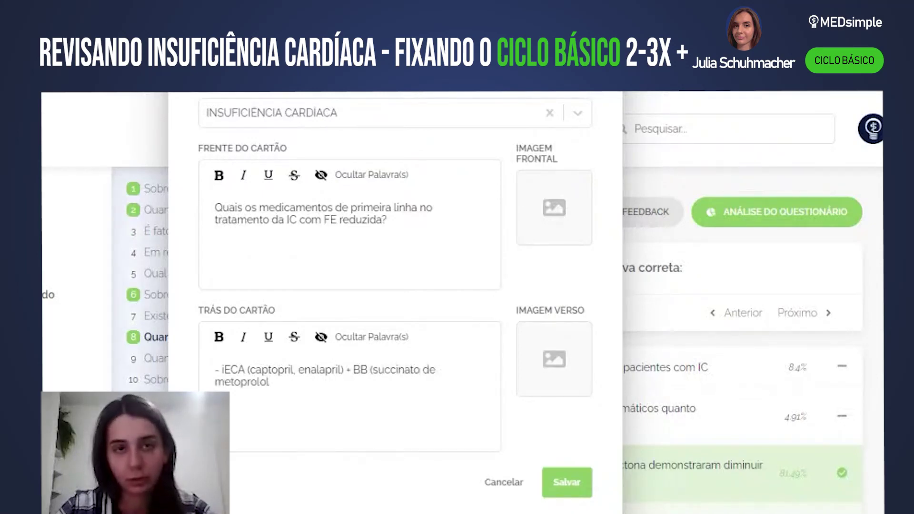
text(, )
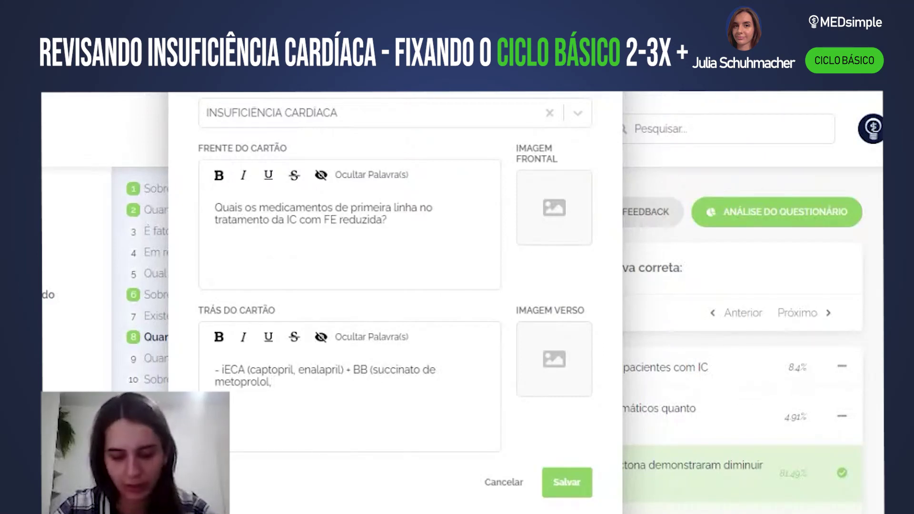
text(carvedil)
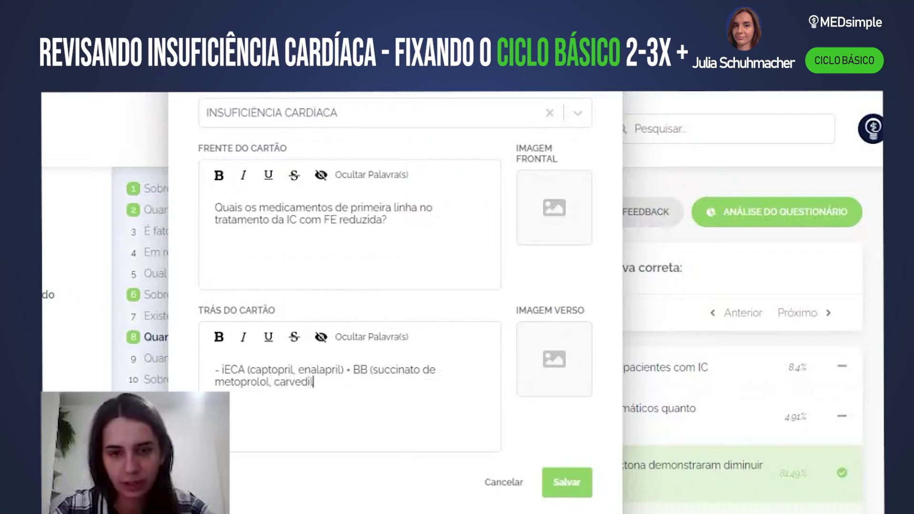
text(ol, biso)
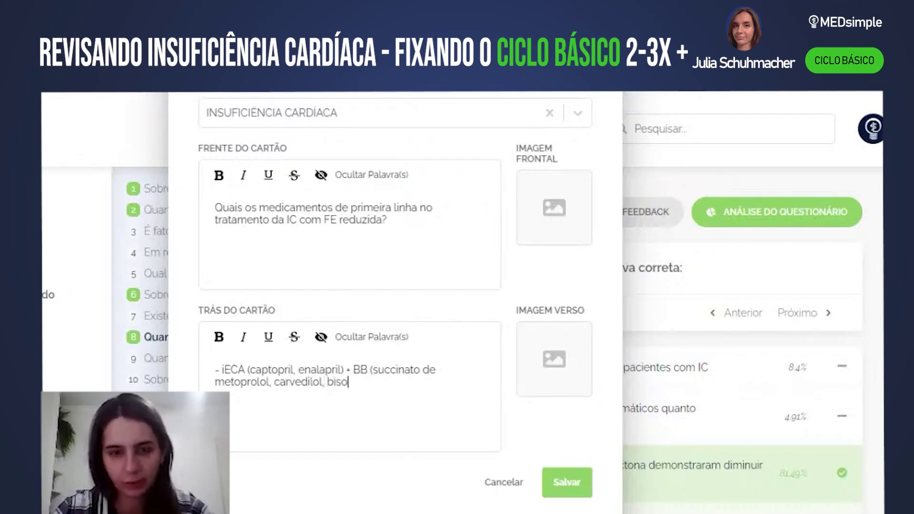
text(prolol))
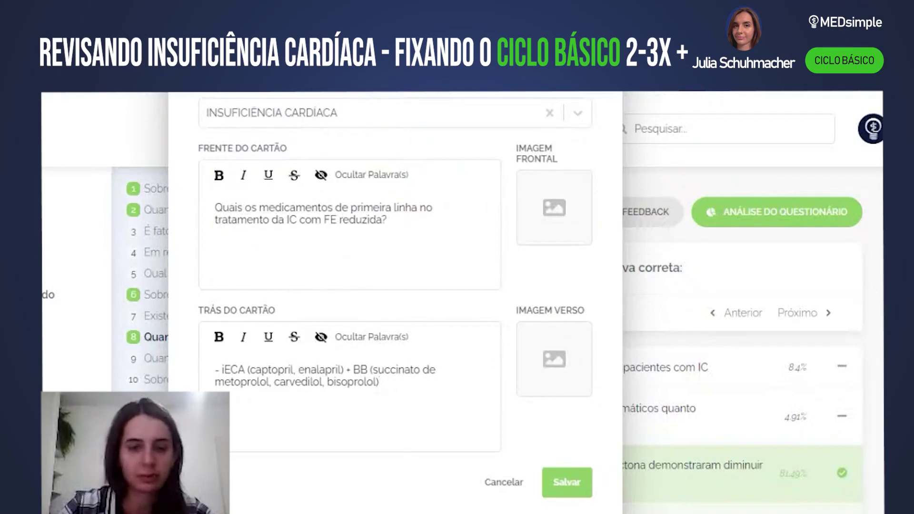
- Add a second line to the card's back about symptomatic patients, ending "e sintomático, utiliza-se diurético"
text(e sintomá)
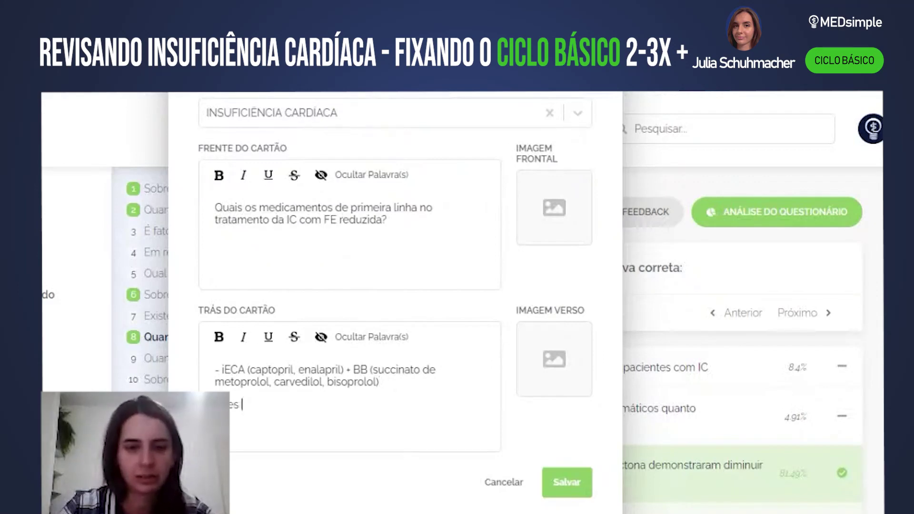
text(tico)
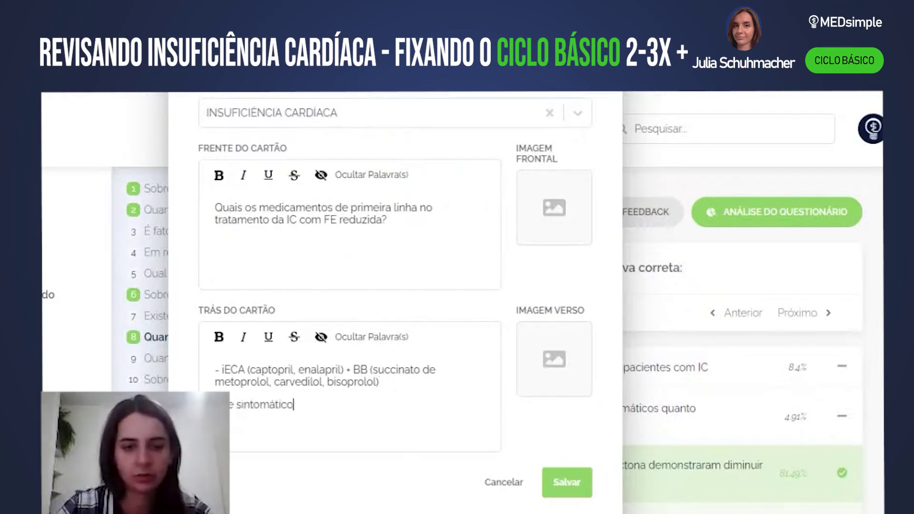
text(. utiliza-se diur)
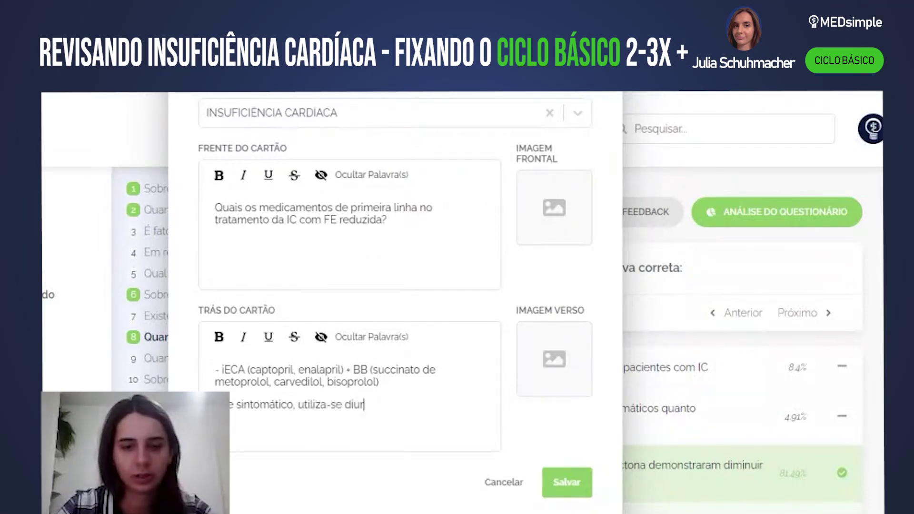
text(ético)
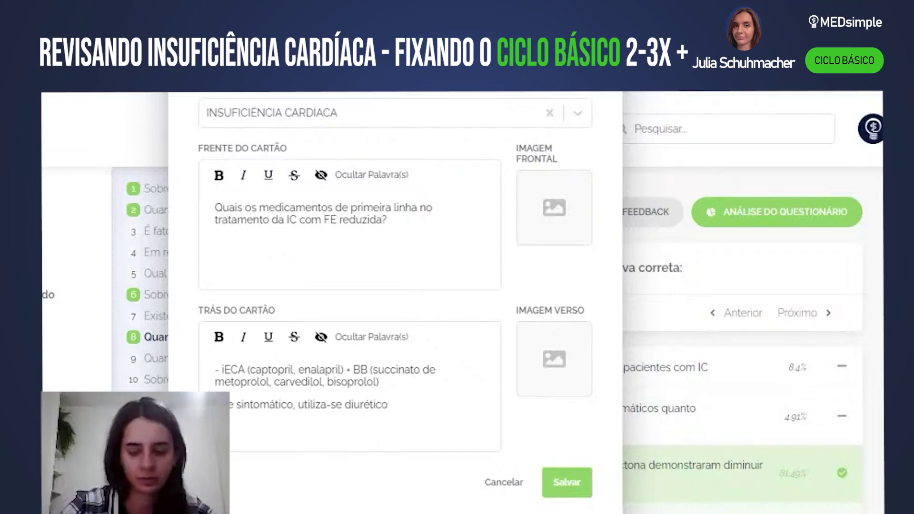
- Start a third line on the card's back for cases "refratário ao iECA + BB"
key(Return)
text(- )
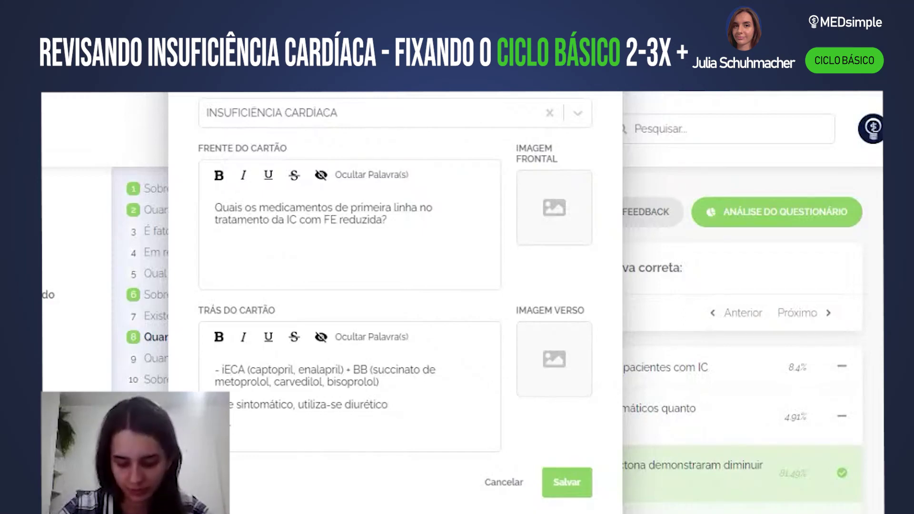
text(m)
key(BackSpace)
key(BackSpace)
text(e refratário ao l)
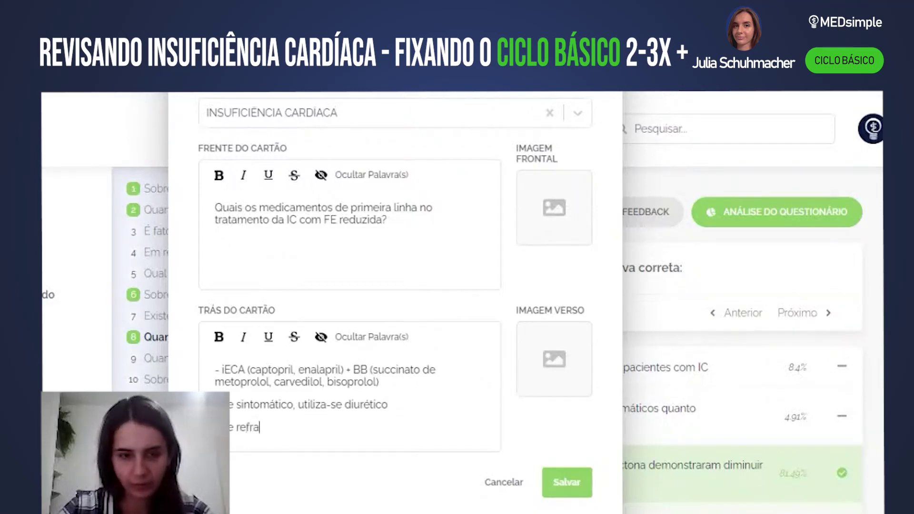
key(BackSpace)
text(lo)
key(BackSpace)
key(BackSpace)
text(l)
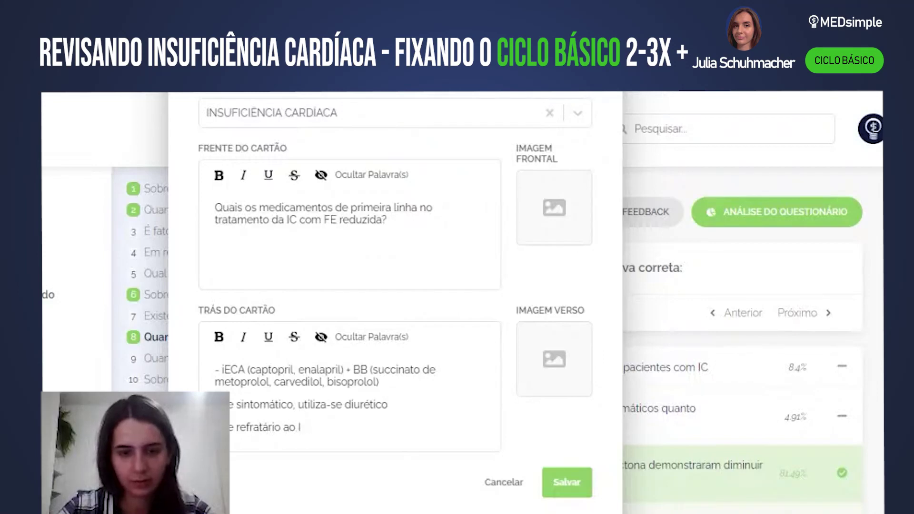
text(ECA + bb)
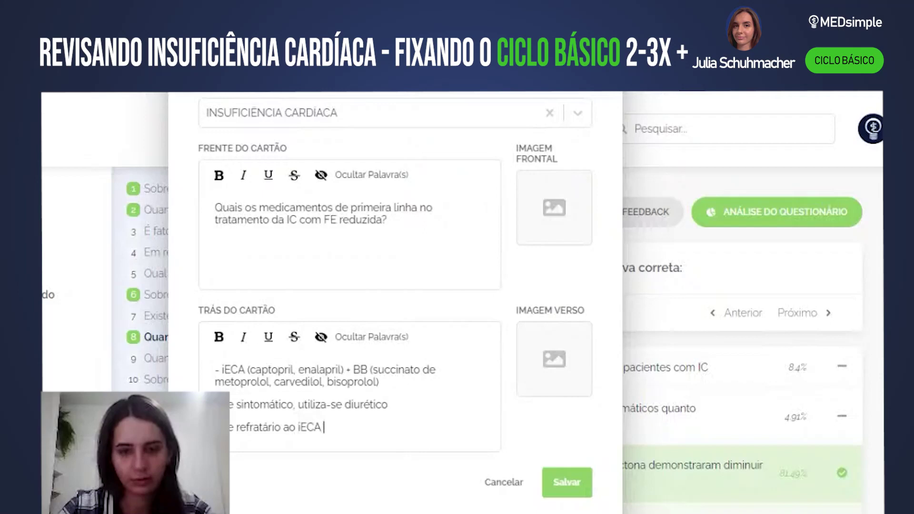
key(BackSpace)
key(BackSpace)
text(BB)
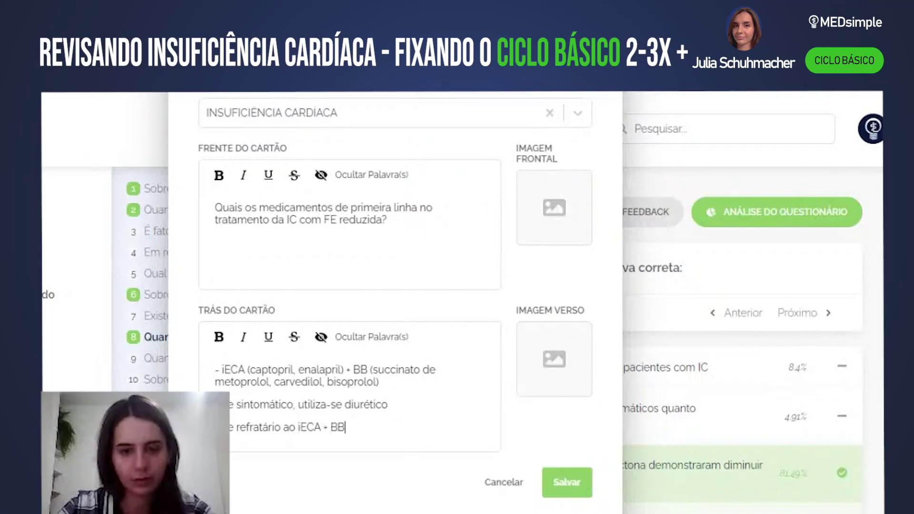
- Extend the third line with "ou em classe funcional II a I" and the advice "associar a espironolactona"
text( ou em classe)
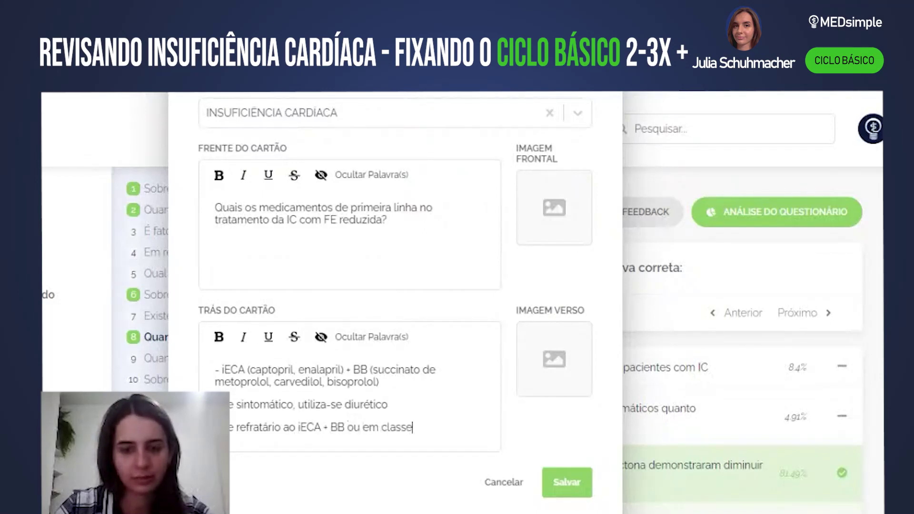
text( funcional II a I)
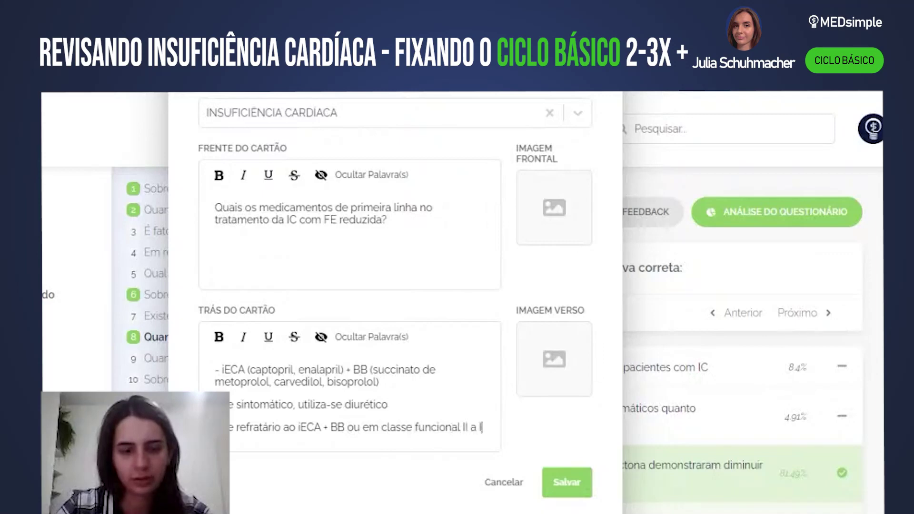
key(Return)
text(associar a )
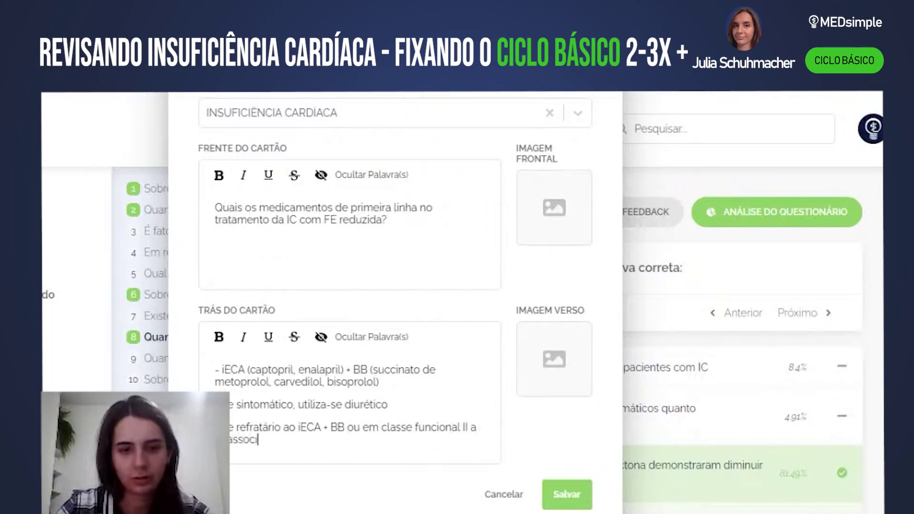
text(espiron)
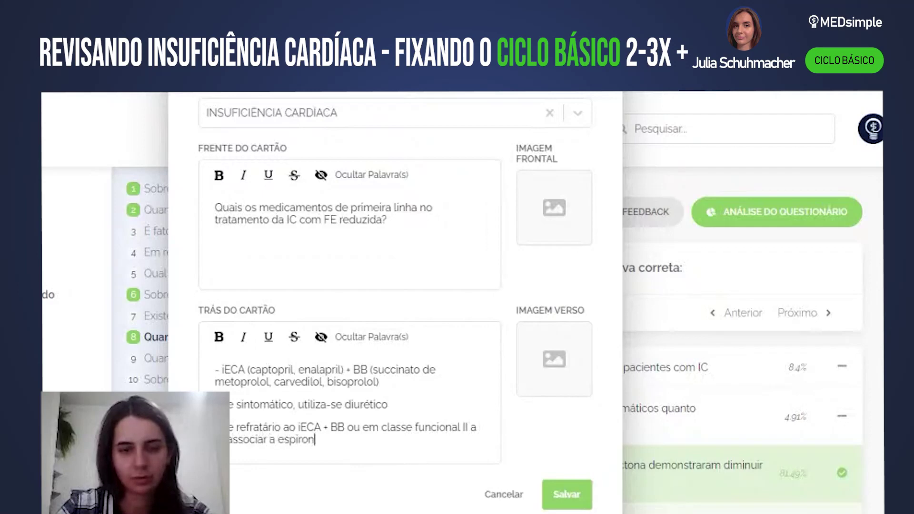
text(olactona)
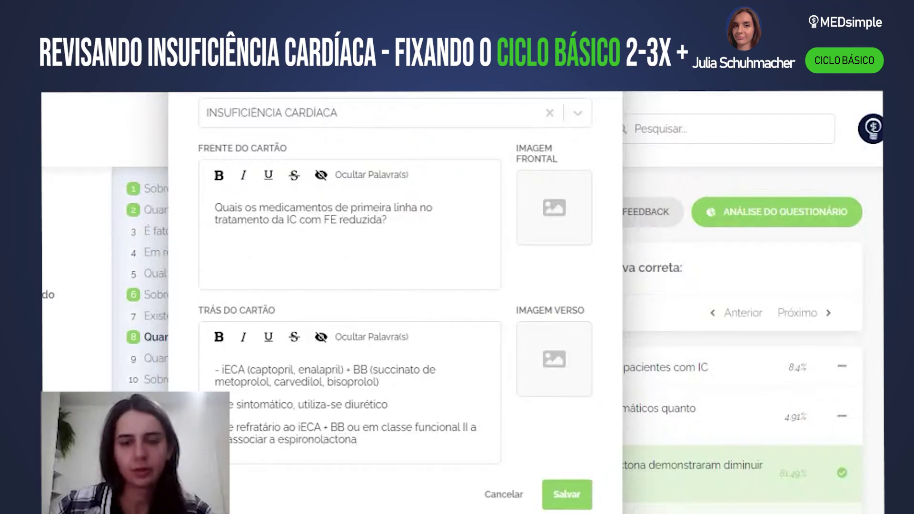
- Attach the treatment flowchart as the image for the card's back and save the flashcard
click(560, 376)
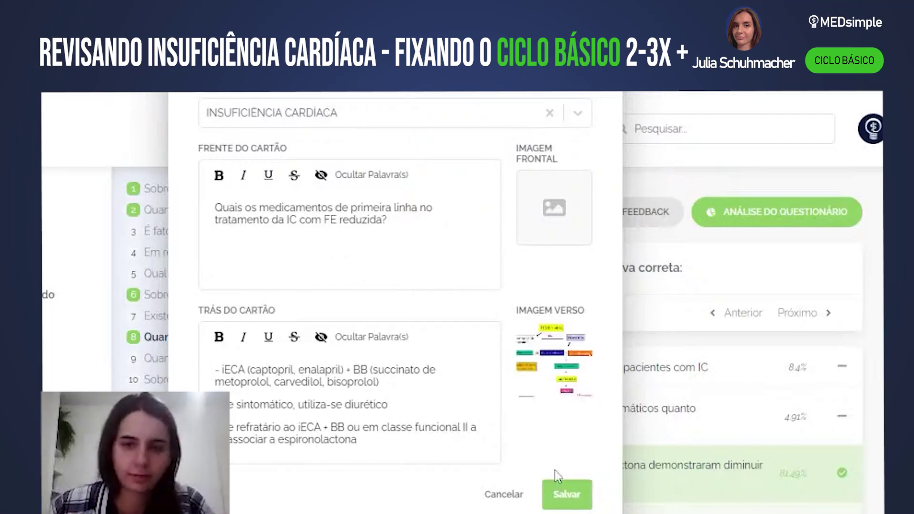
click(566, 492)
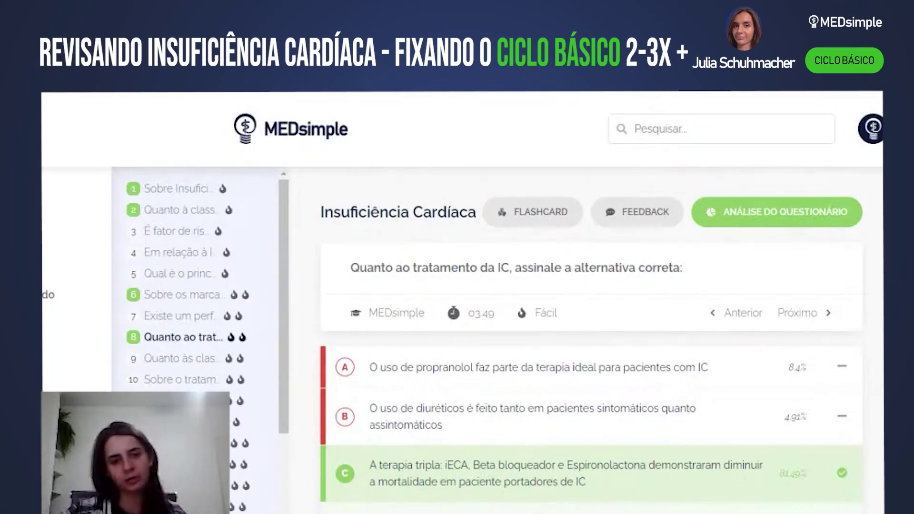
- Open question 9 on the NYHA and AHA classifications and answer it with alternative D, structural cardiac changes without symptoms at AHA level B
click(166, 358)
scroll(602, 363, down, 1)
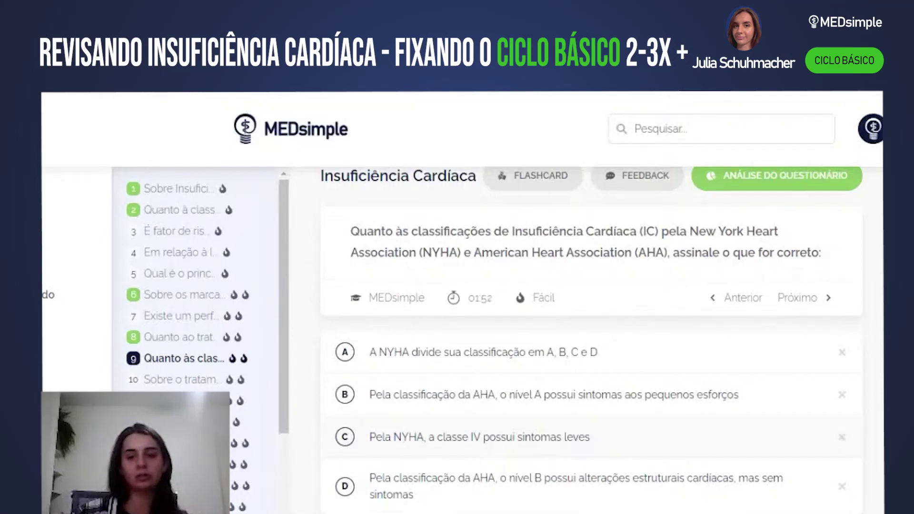
click(658, 495)
scroll(657, 499, down, 3)
scroll(657, 428, up, 4)
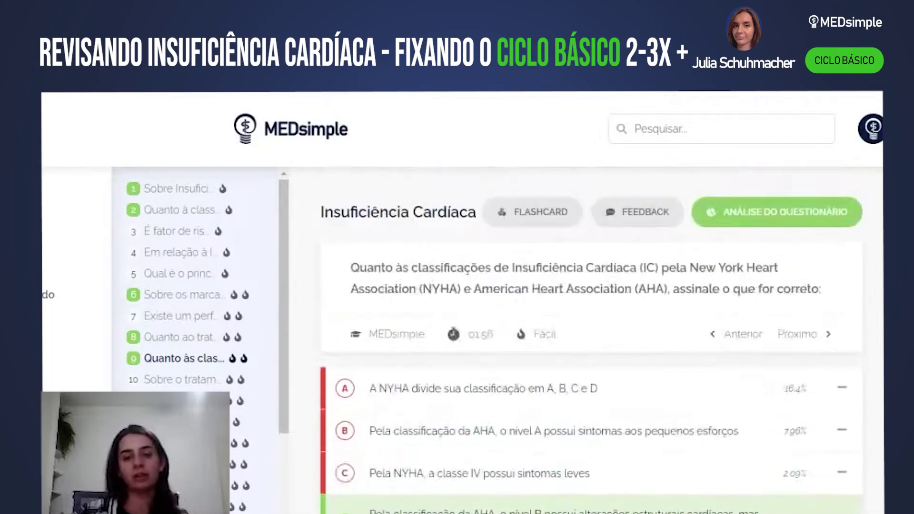
- Start a new flashcard in the INSUFICIÊNCIA CARDÍACA deck
click(540, 213)
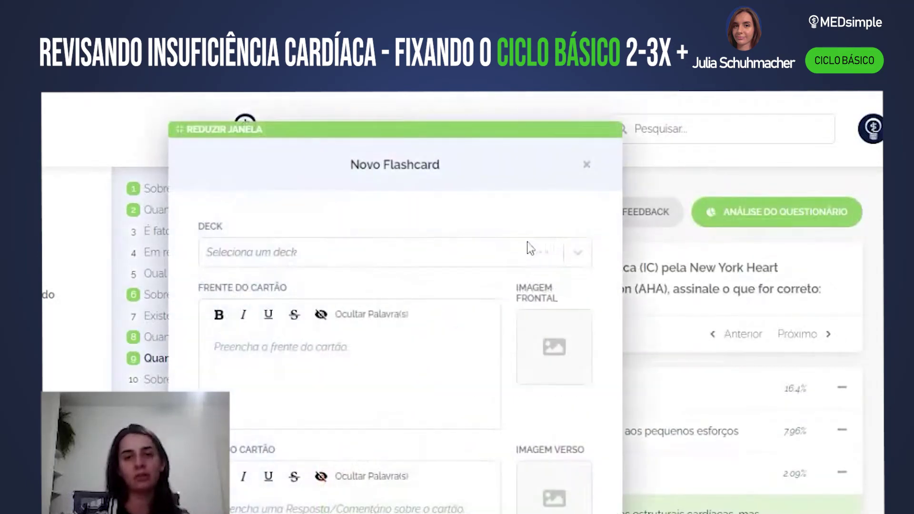
click(437, 245)
click(424, 298)
click(285, 362)
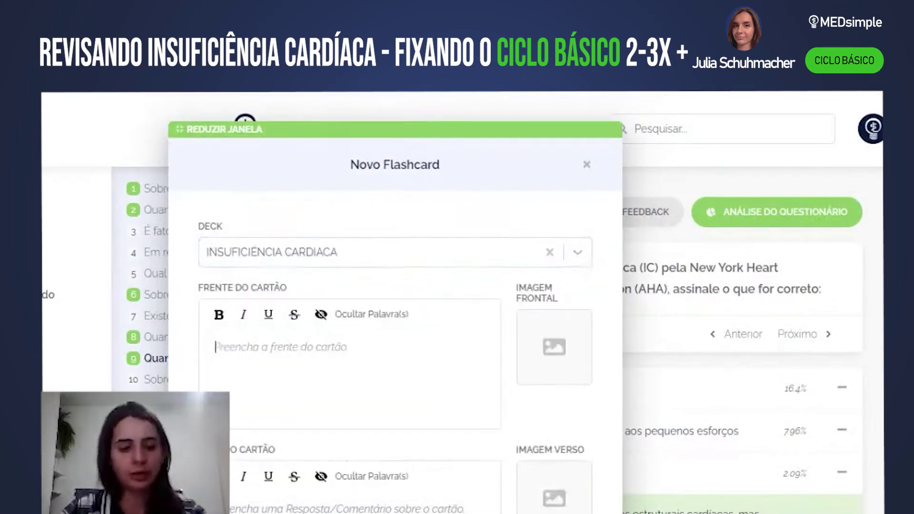
- Write "Quais as classes evolutivas da IC estabelecidas pela AHA?" on the front of the card
text(Qual a cl)
text(assificação )
text(evolutiiva)
key(BackSpace)
key(BackSpace)
key(BackSpace)
key(BackSpace)
text(iv)
key(BackSpace)
key(BackSpace)
key(BackSpace)
key(BackSpace)
key(BackSpace)
key(BackSpace)
key(BackSpace)
key(BackSpace)
key(BackSpace)
key(BackSpace)
key(BackSpace)
key(BackSpace)
key(BackSpace)
key(BackSpace)
key(BackSpace)
key(BackSpace)
key(BackSpace)
key(BackSpace)
key(BackSpace)
key(BackSpace)
key(BackSpace)
text(is as classes funciona)
key(BackSpace)
key(BackSpace)
key(BackSpace)
key(BackSpace)
key(BackSpace)
key(BackSpace)
key(BackSpace)
key(BackSpace)
text(evoluitvas est)
key(BackSpace)
key(BackSpace)
key(BackSpace)
key(BackSpace)
key(BackSpace)
key(BackSpace)
key(BackSpace)
key(BackSpace)
key(BackSpace)
text(tiv)
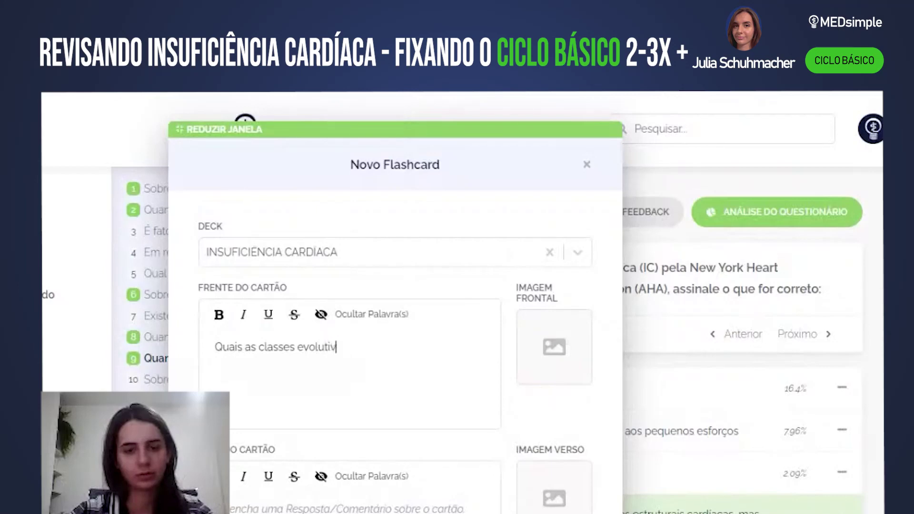
text(as da IC estabelce)
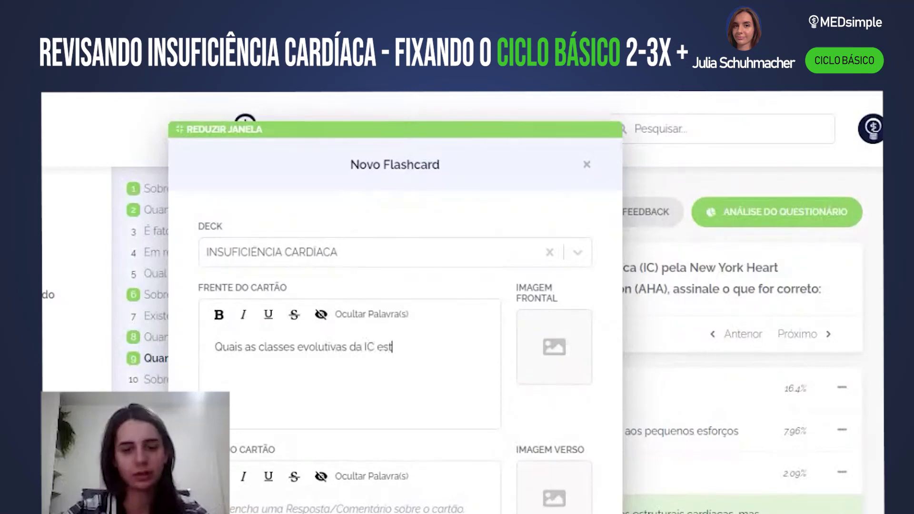
key(BackSpace)
key(BackSpace)
text(ecid)
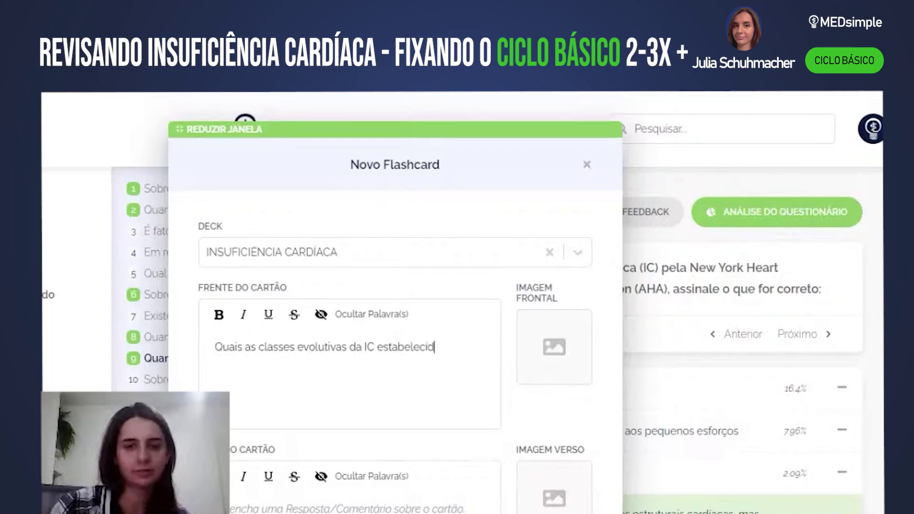
text(as pela AHA)
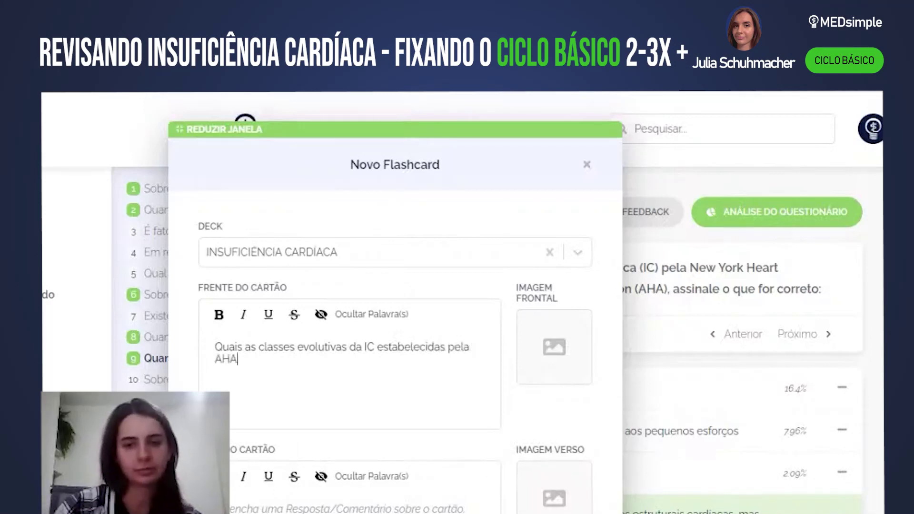
text(?)
- Write "A - Sem alterações cardíacas e sem sintomas" on the back of the card
scroll(395, 286, down, 3)
click(215, 369)
text(A)
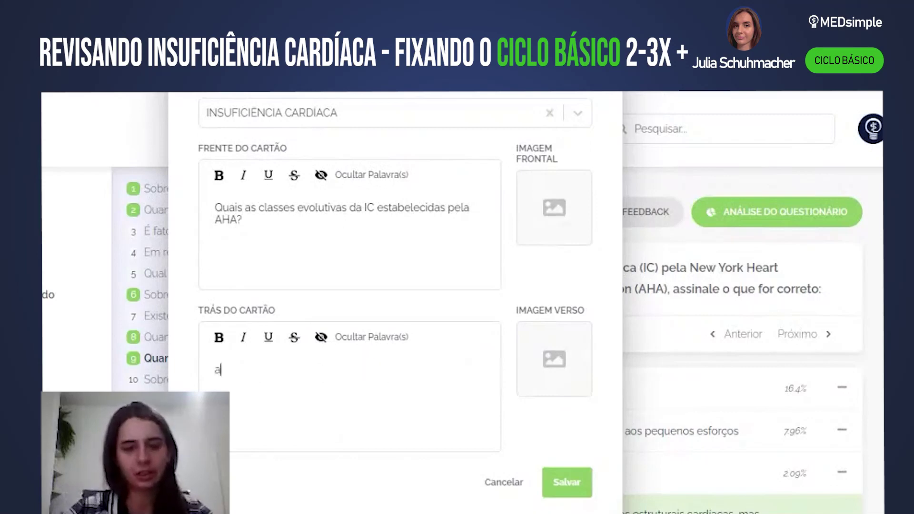
text( - Se)
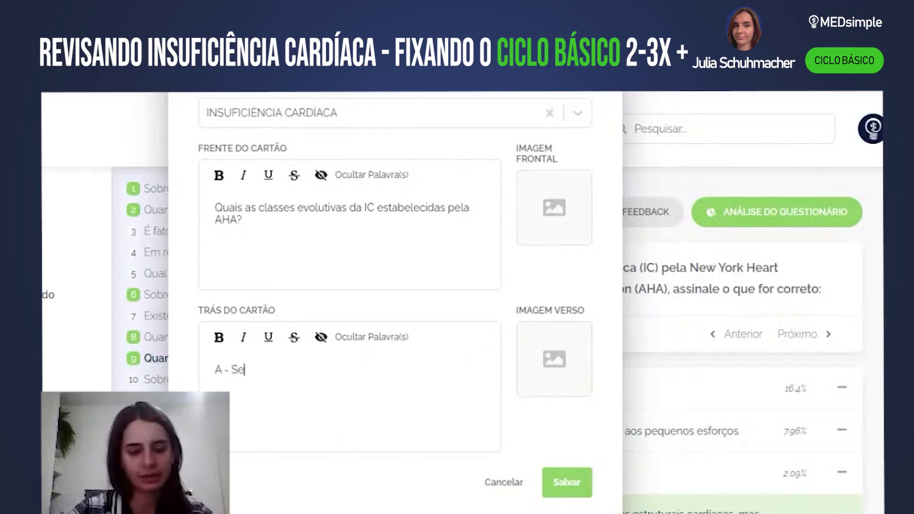
text(m alterações c)
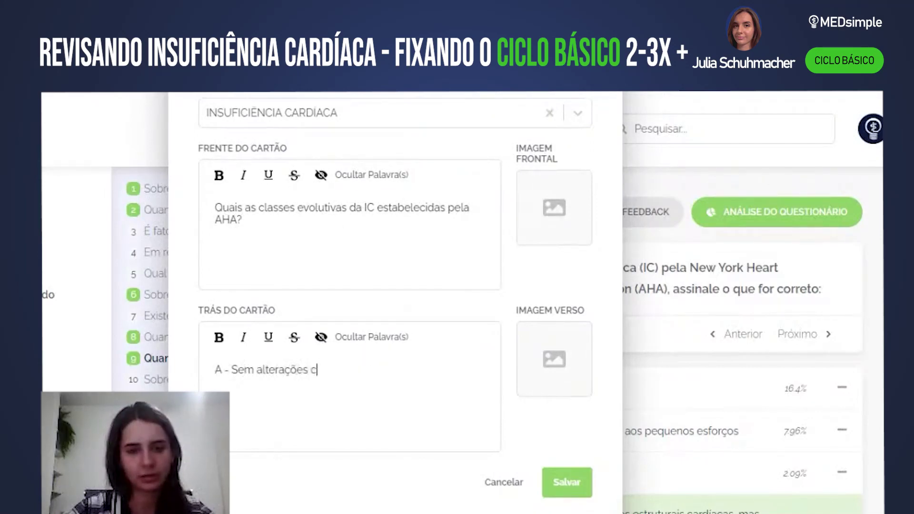
text(ardiacas e )
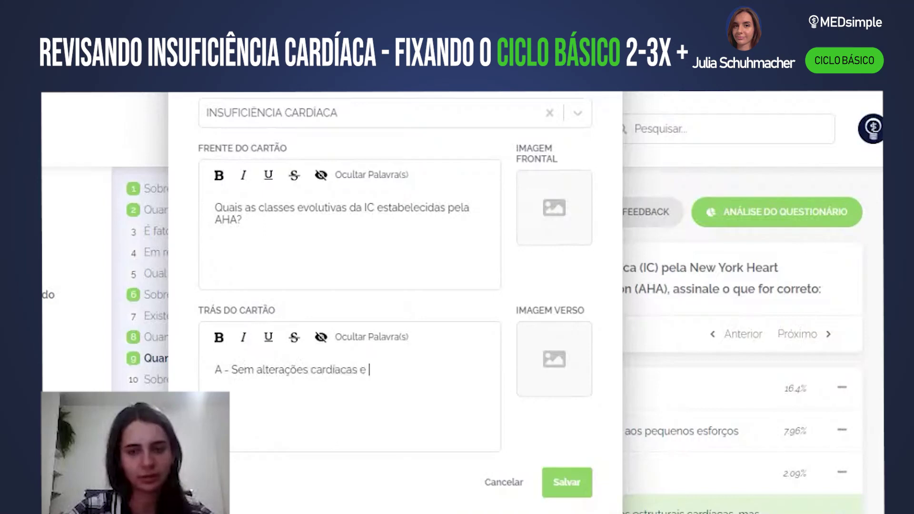
text(sem sintomas)
- Add the line "B - Com alterações cardíacas e sem sintomas" to the back of the card
key(Return)
text(B - Com alteração)
key(BackSpace)
key(BackSpace)
text(ões cardiacas e com sintomas)
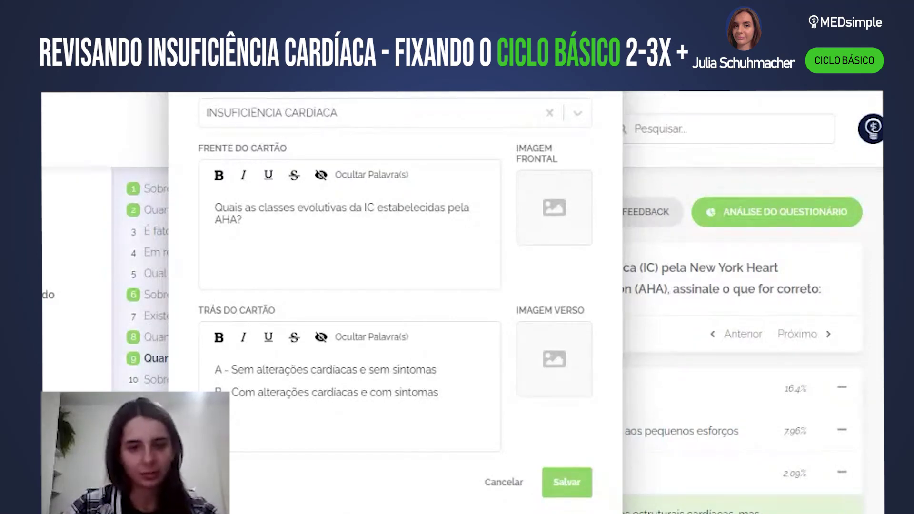
key(BackSpace)
key(BackSpace)
key(BackSpace)
text(sem)
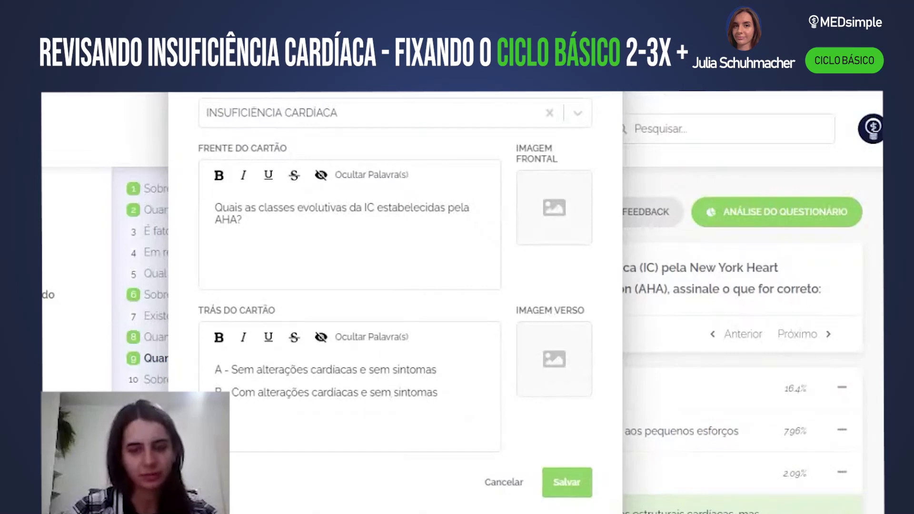
- Add class C as "Com sintomas de IC" and class D as "Com sintomas refratários ao tratamento", and save the flashcard
text(Com ca)
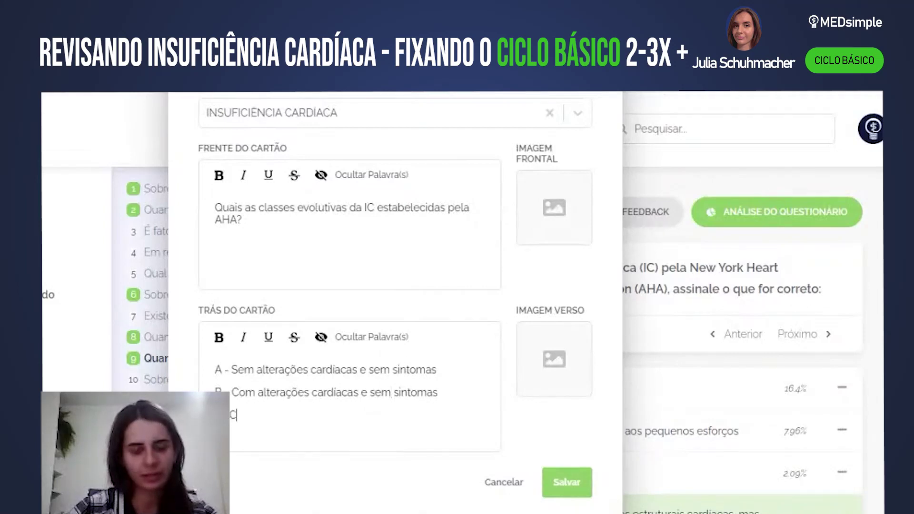
key(BackSpace)
key(BackSpace)
text(sintomas de IC)
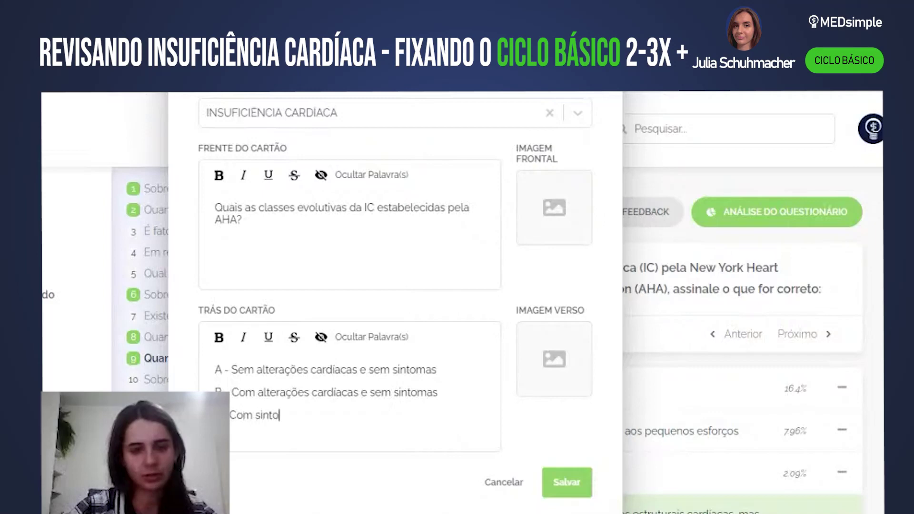
key(Return)
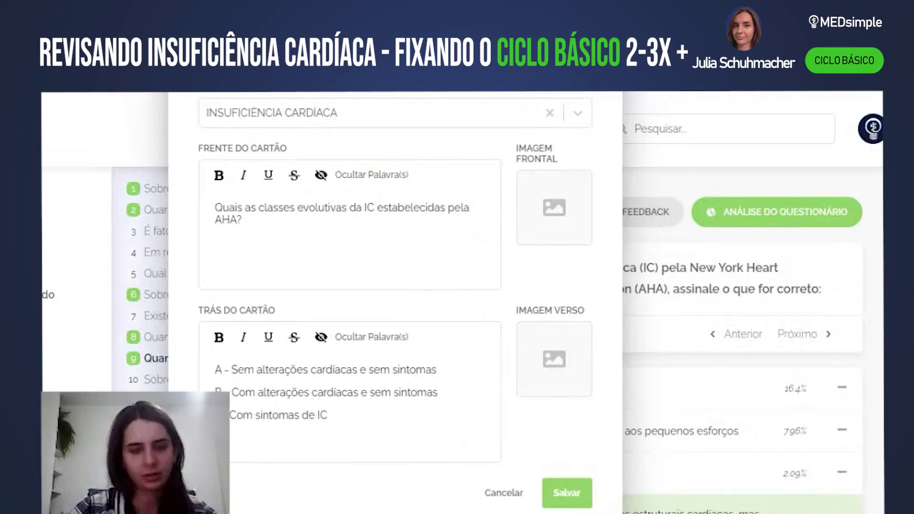
text(Com sintomas refratários ao tratamento)
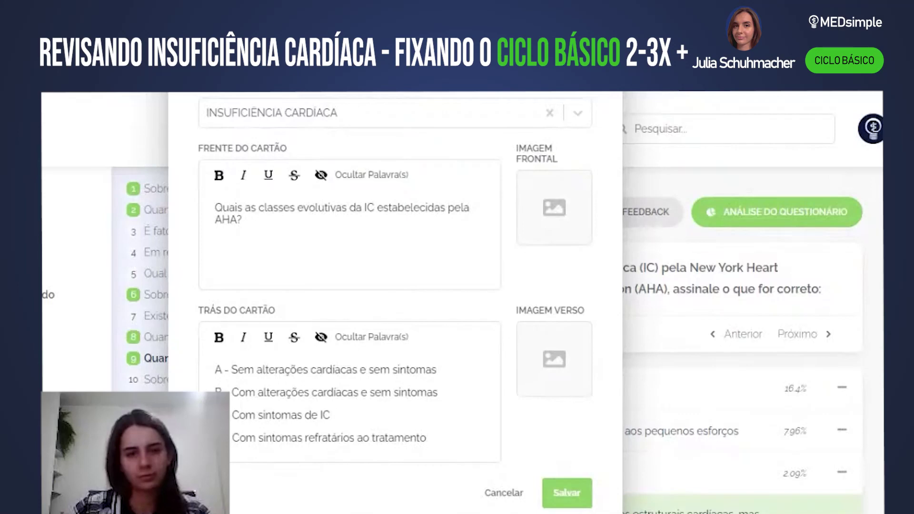
click(573, 505)
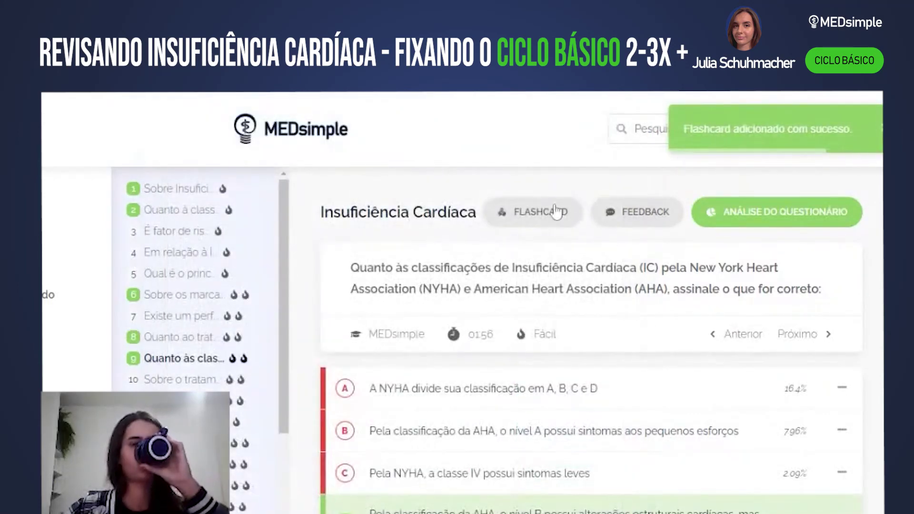
- Start another new flashcard in the INSUFICIÊNCIA CARDÍACA deck
click(557, 212)
click(448, 263)
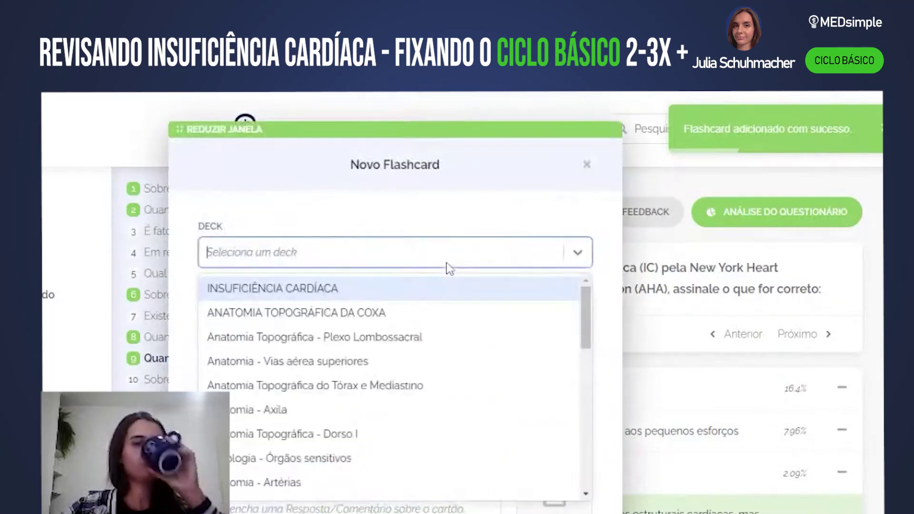
click(438, 288)
click(219, 346)
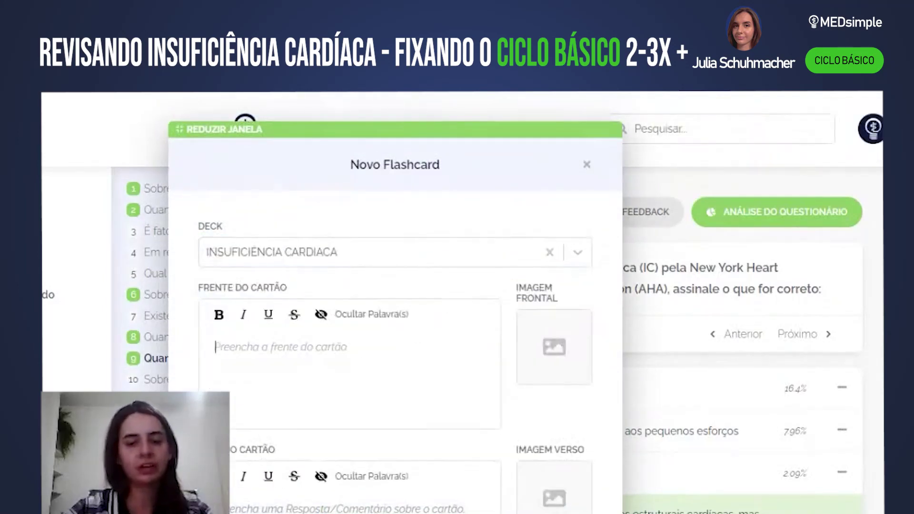
- Write "Qual a classificação funcional estabelecida pela NYHA para IC?" on the front of the card
text(Qual a)
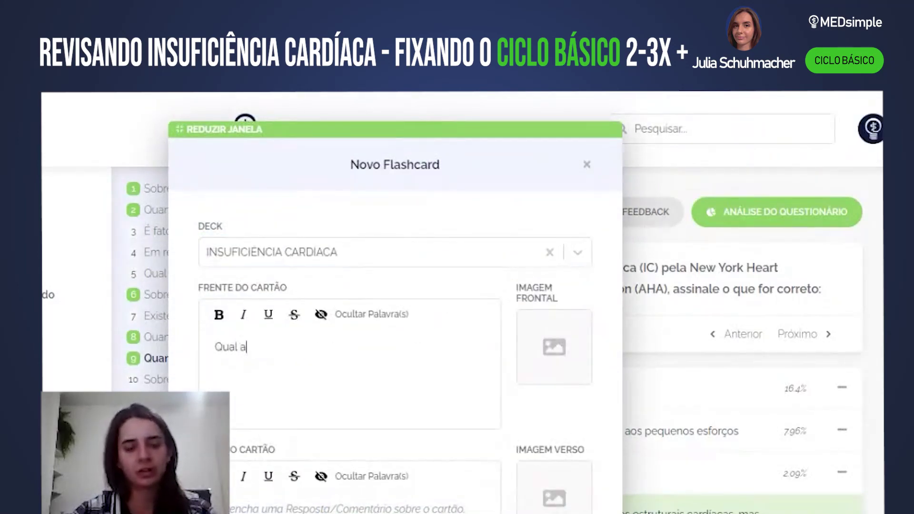
text( classf)
text(ão)
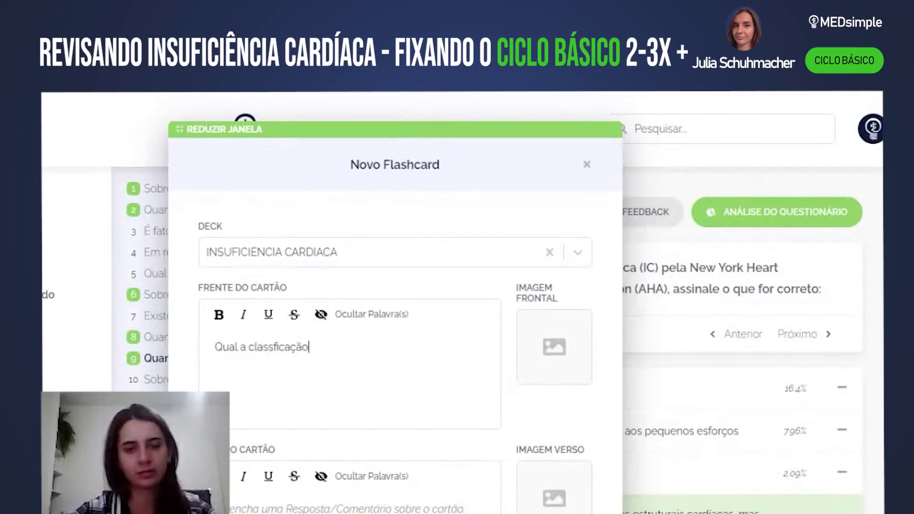
key(BackSpace)
key(BackSpace)
key(BackSpace)
key(BackSpace)
key(BackSpace)
key(BackSpace)
key(BackSpace)
text(ificação func)
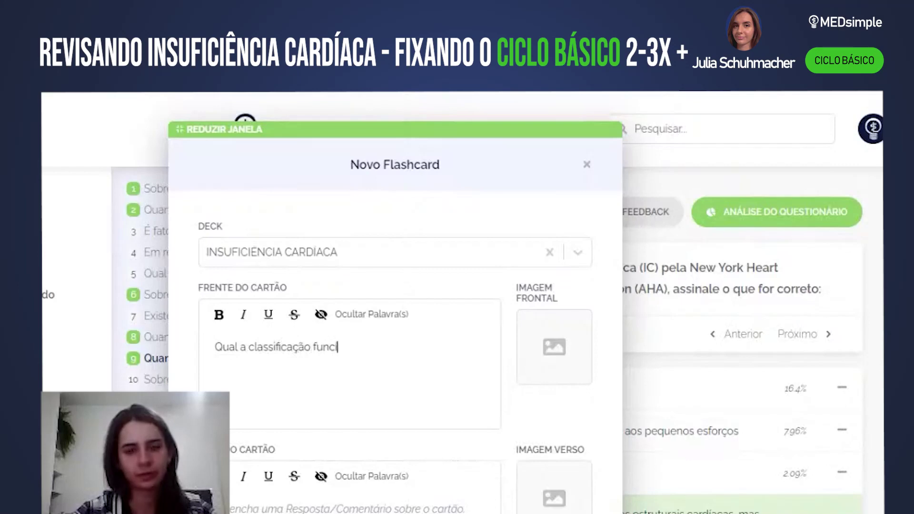
text(ional estabelec)
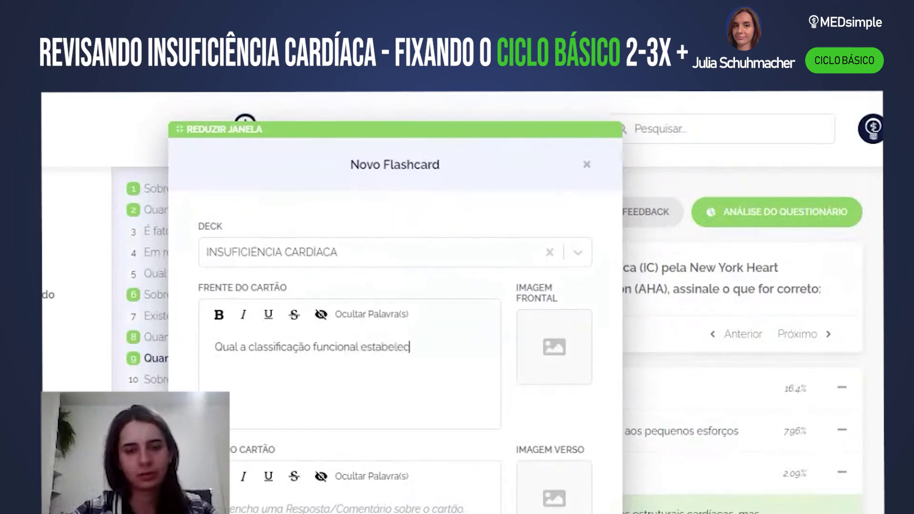
text(ida pela NY)
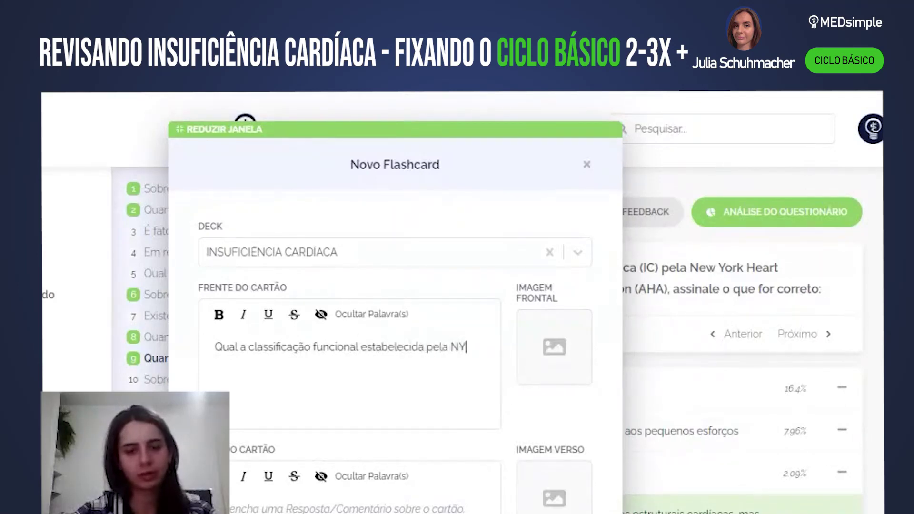
text(HA )
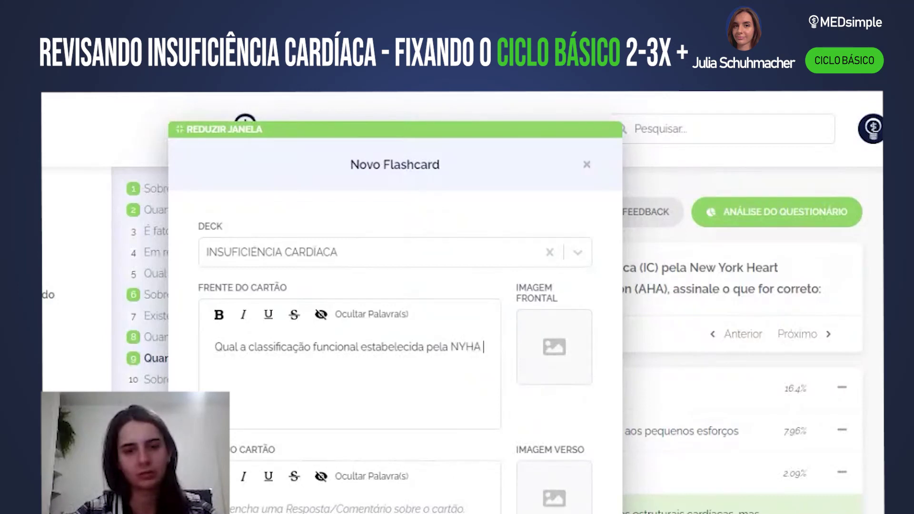
text(para IC?)
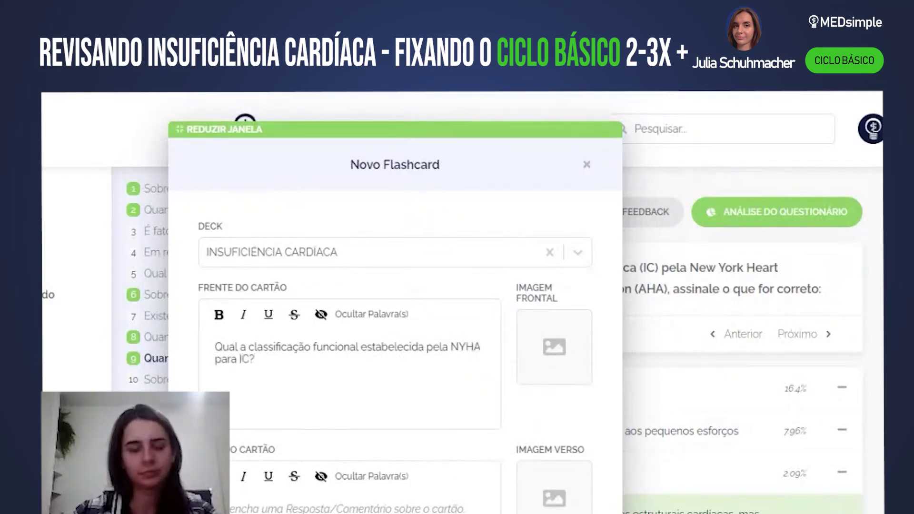
- Write "I - sem sintomas" as the first line on the back of the card
scroll(414, 337, down, 3)
click(216, 369)
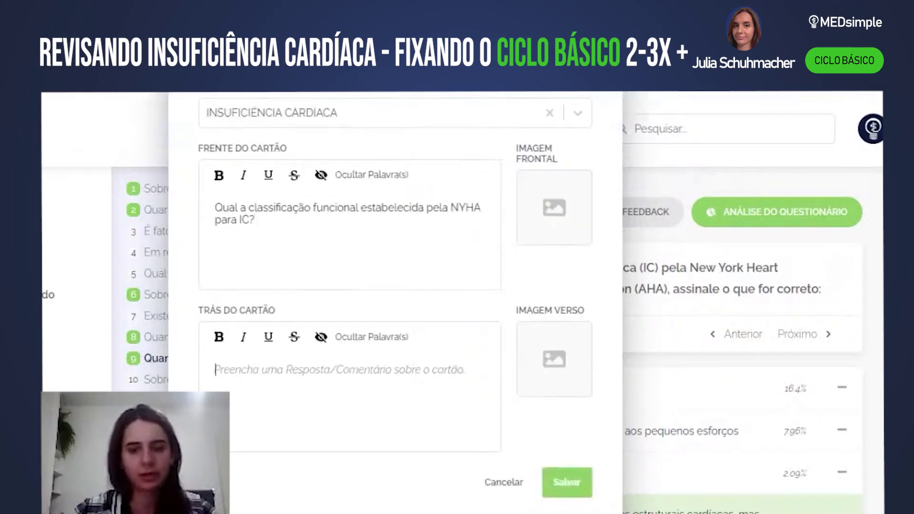
text(I -)
key(BackSpace)
key(BackSpace)
key(BackSpace)
text(I - sem sintomas)
- Add the lines "II - com sintomas aos moderados esforços" and "III - com sintomas aos pequenos esforços" to the back of the card
key(Return)
text(II - )
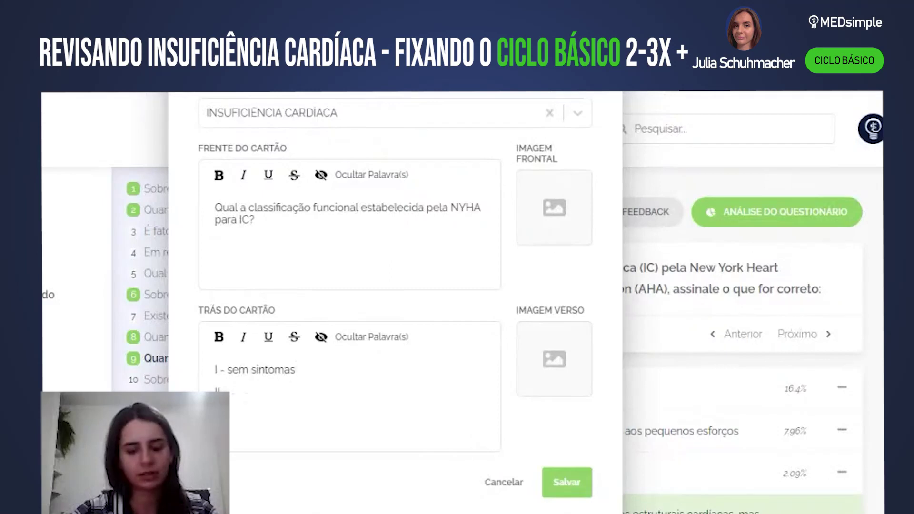
text(com sinto)
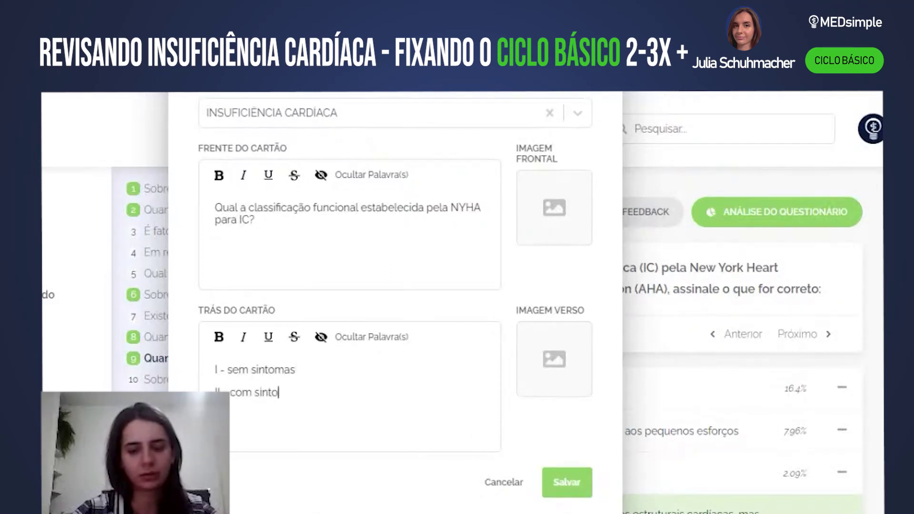
text(mas aos m)
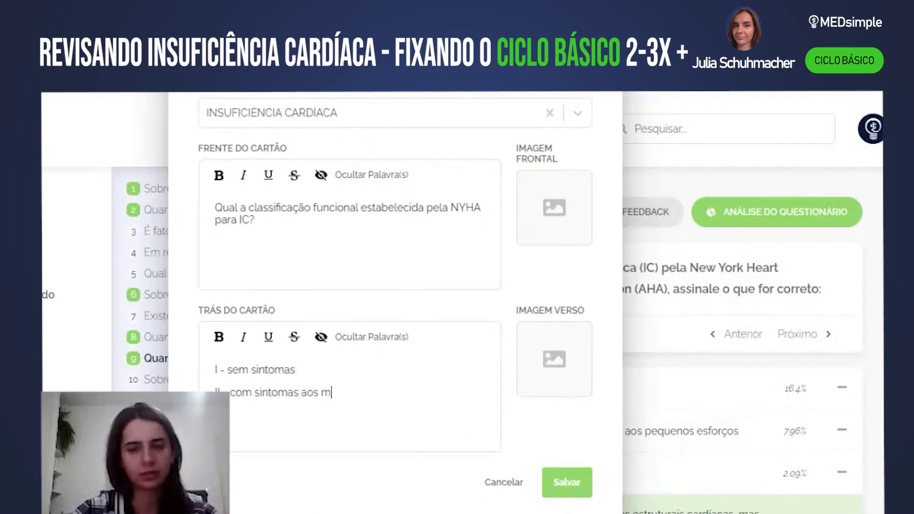
text(oderados esfo)
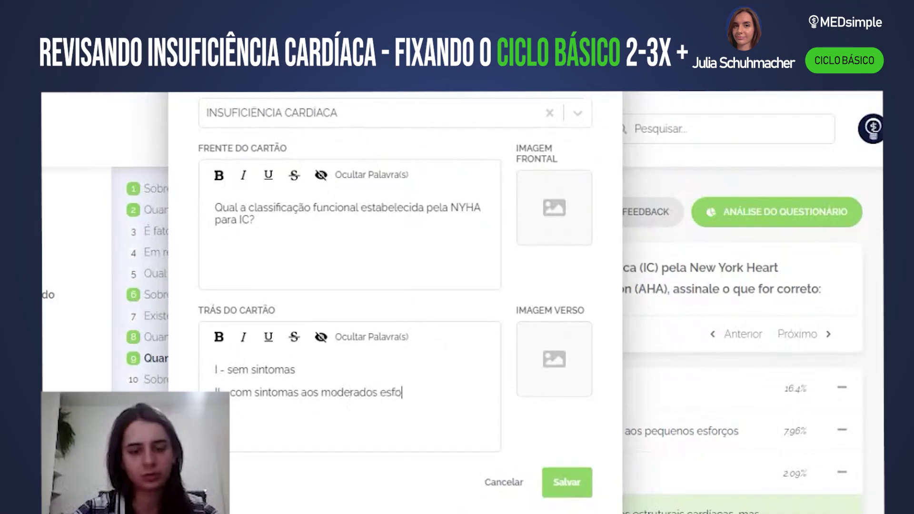
text(rços)
key(Return)
text(III - com sintom)
text(as aos peq)
text(uenos esforços)
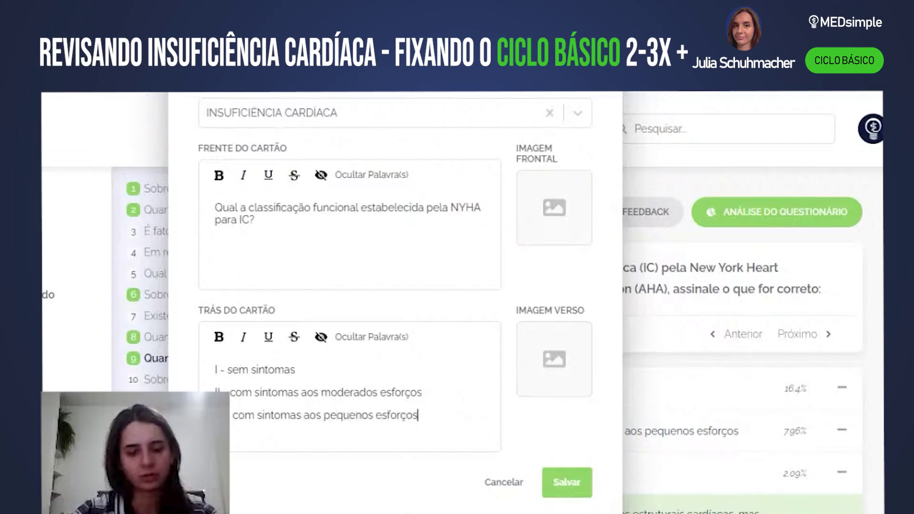
- Complete the back with "IV - com sintomas em repouso" and the classification table image, and save the flashcard
key(Return)
text(IV - com si)
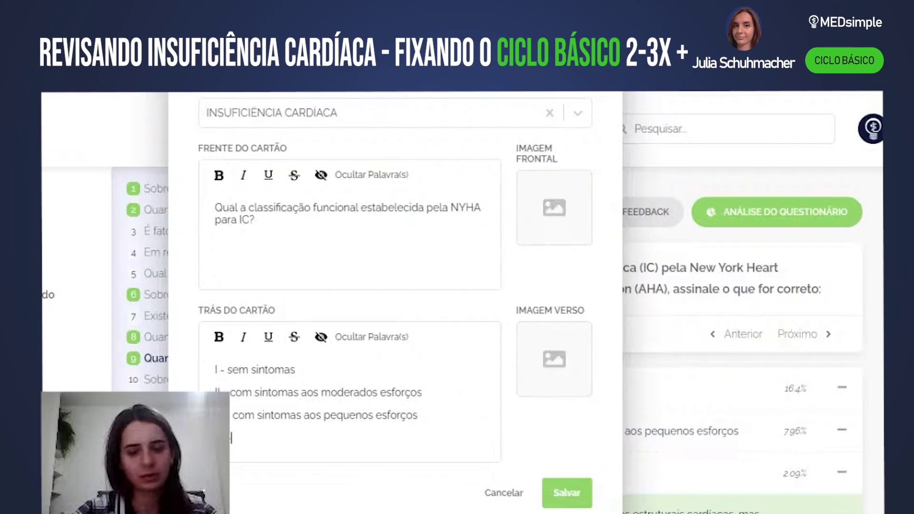
key(BackSpace)
key(BackSpace)
key(BackSpace)
key(BackSpace)
key(BackSpace)
text(com sintomas em repouso)
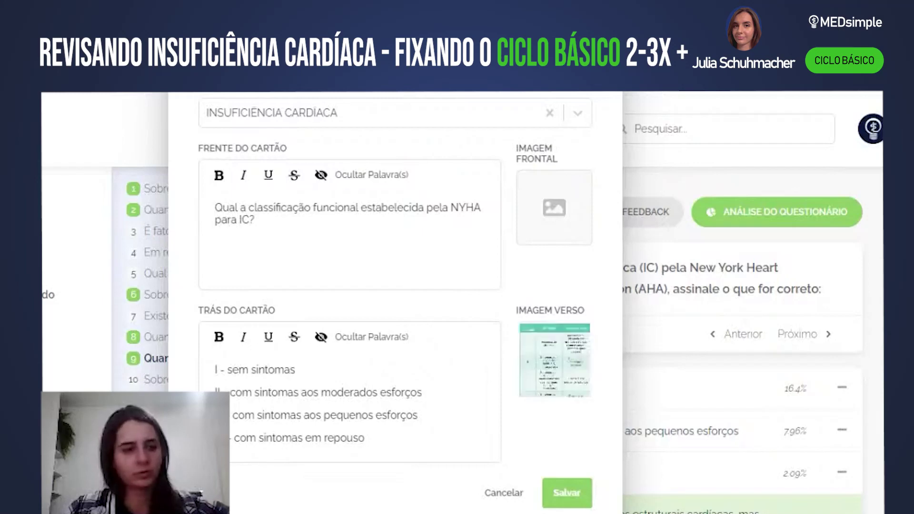
click(573, 490)
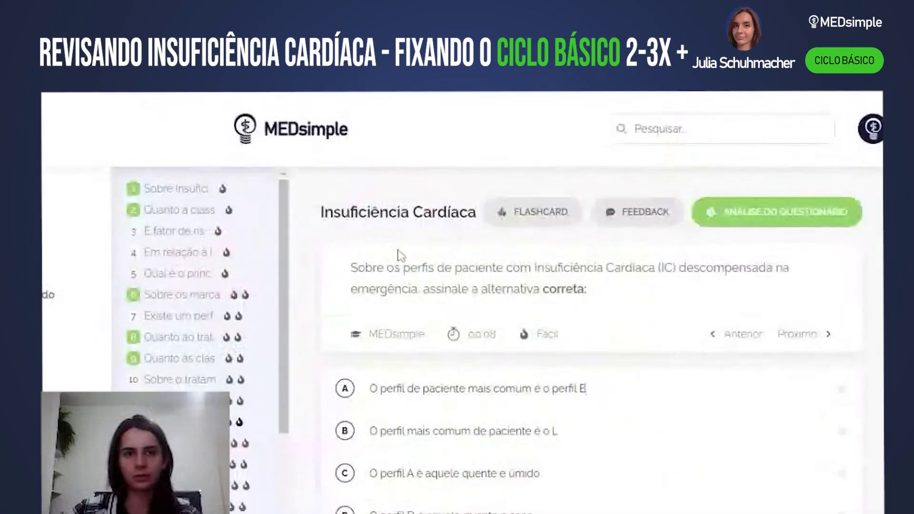
- Answer the question on patient profiles in decompensated heart failure with alternative A, profile B as the most common
scroll(511, 319, down, 1)
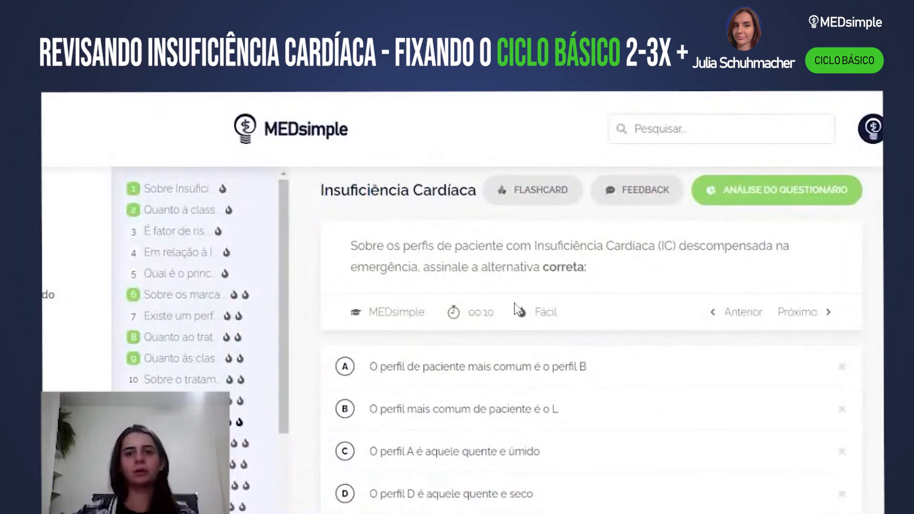
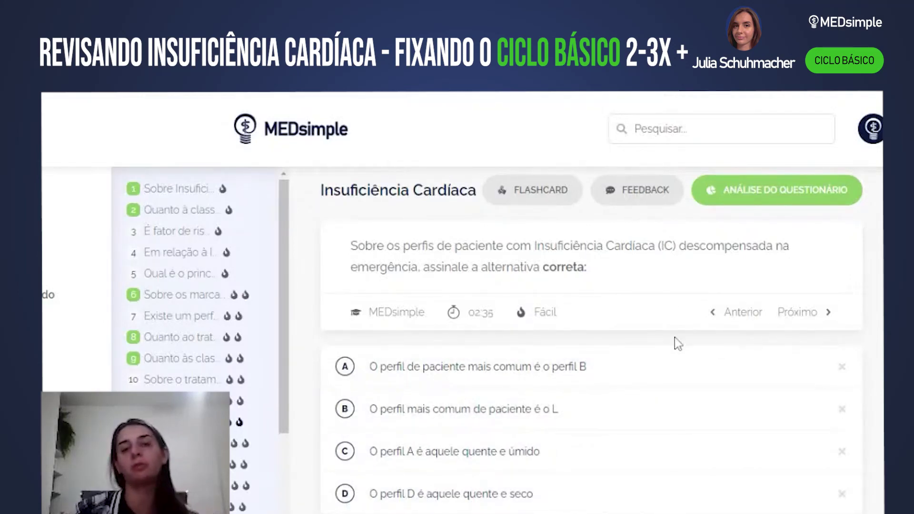
click(700, 367)
- Start a new flashcard from the decompensated heart failure question and assign it to the INSUFICIÊNCIA CARDÍACA deck
click(556, 198)
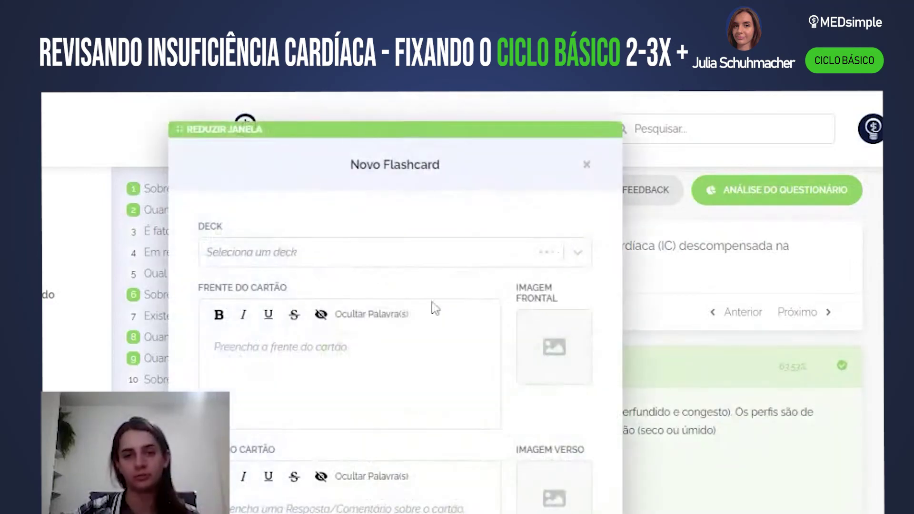
click(315, 255)
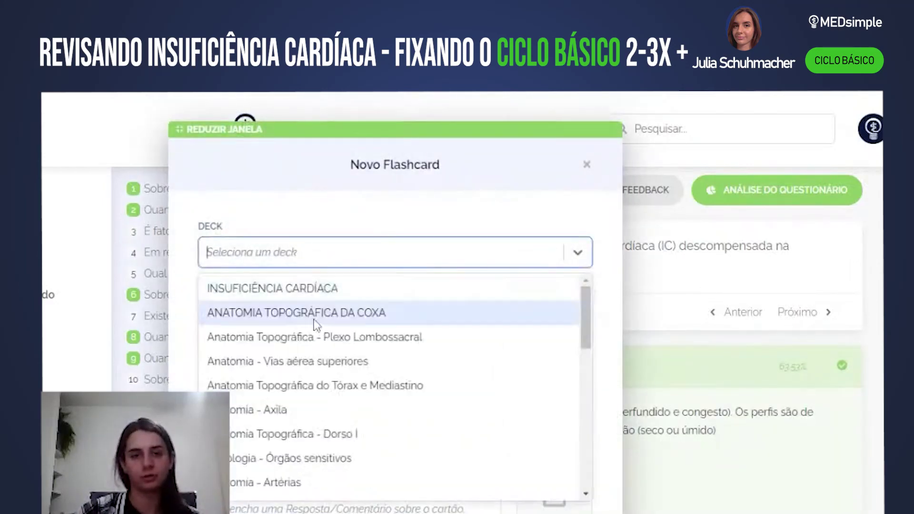
click(310, 288)
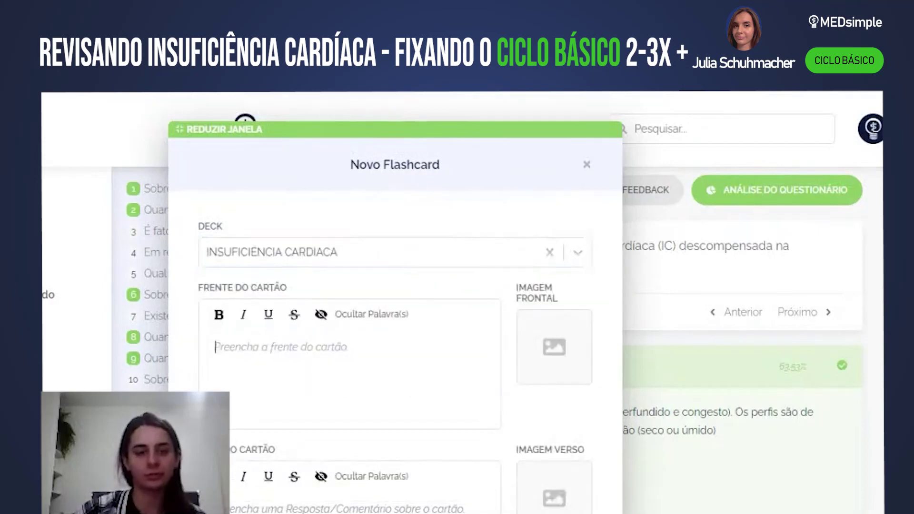
- Write "Qual a classificação da IC descompensada?" on the front of the card
text(Qua)
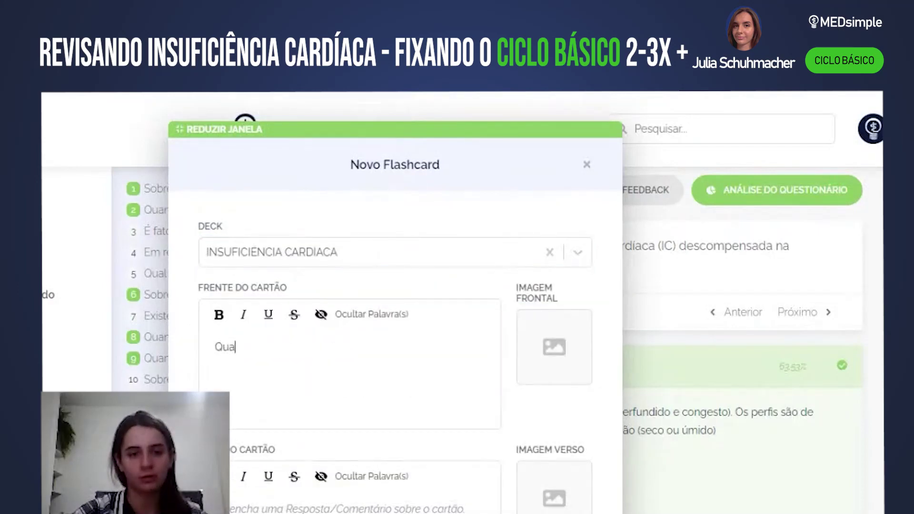
text(l a classificação)
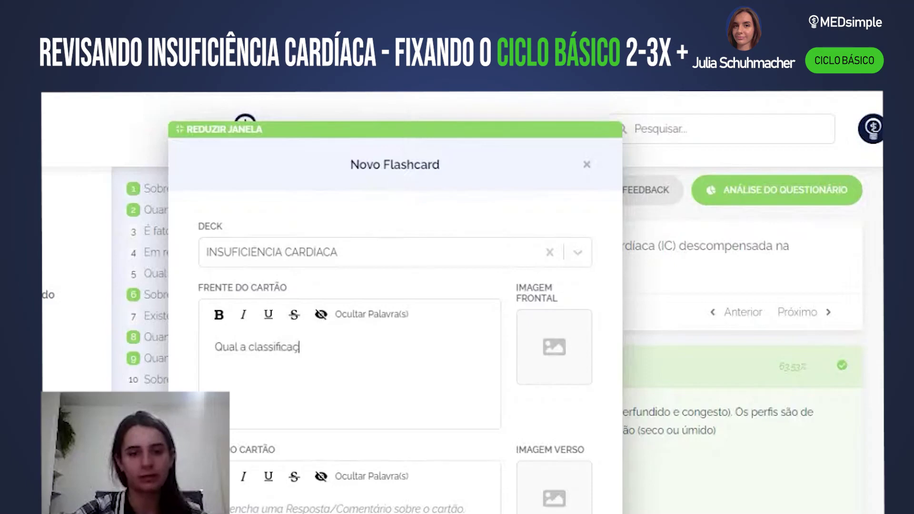
text( da IC des)
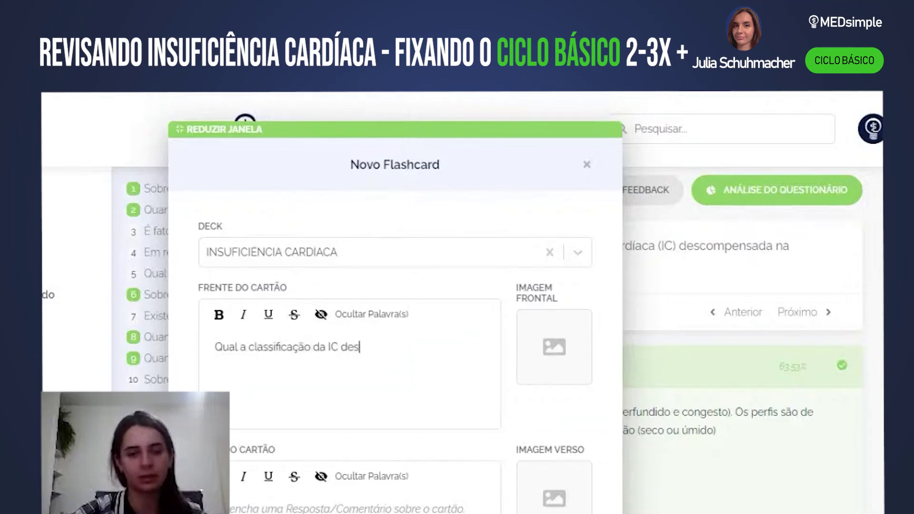
text(compensada )
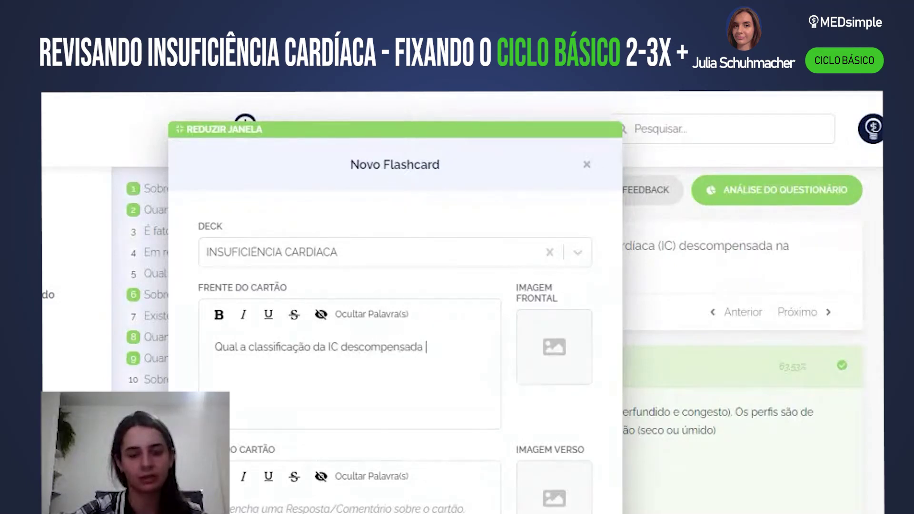
text(em)
key(BackSpace)
key(BackSpace)
key(BackSpace)
text(?)
- Write "A - Quente e seco" as the first line on the back of the card, with a second line for profile B
scroll(391, 384, down, 3)
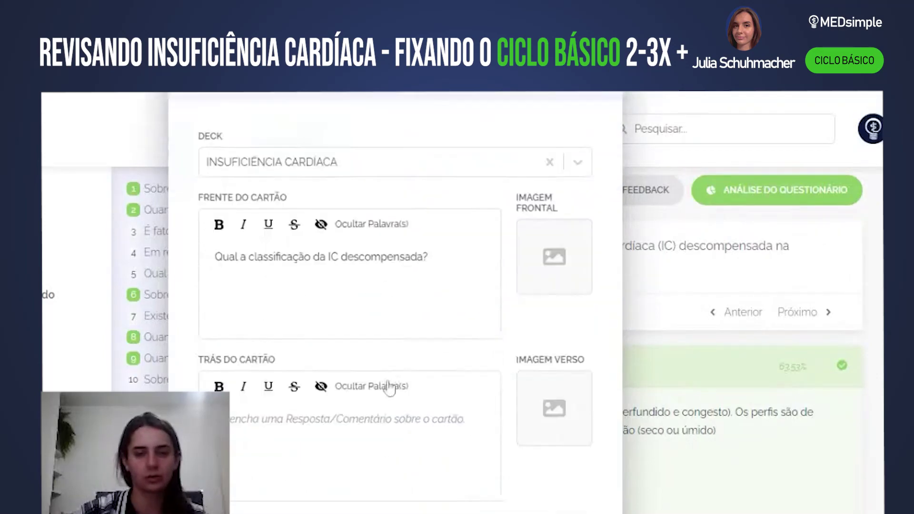
click(392, 384)
text(A)
key(Return)
text(P)
key(Return)
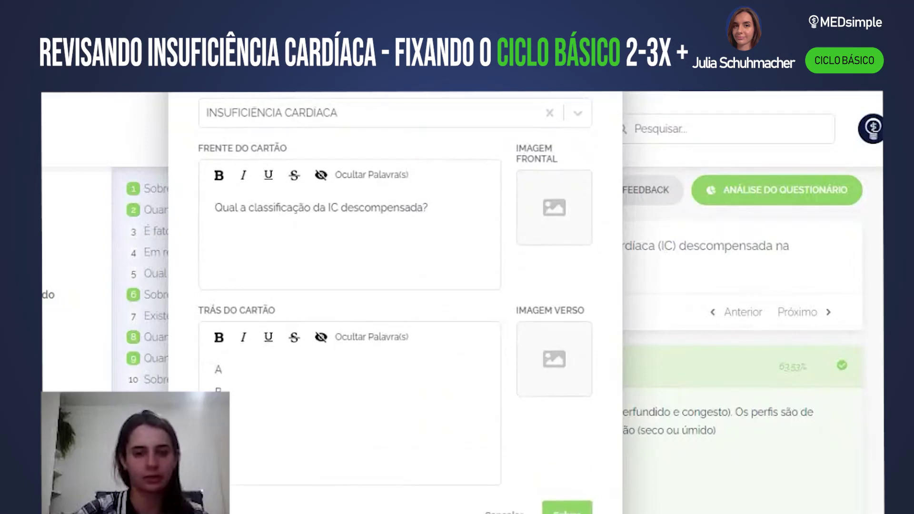
click(223, 370)
text(- )
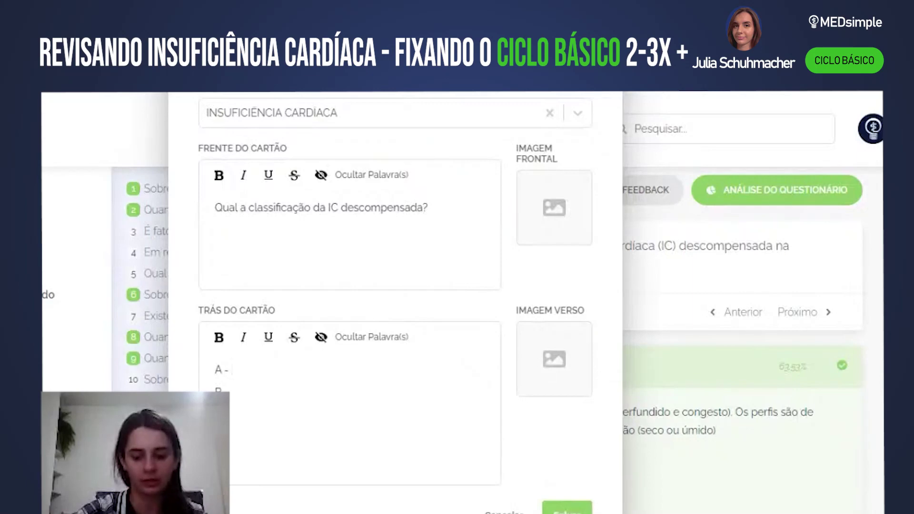
text(Quente e seo)
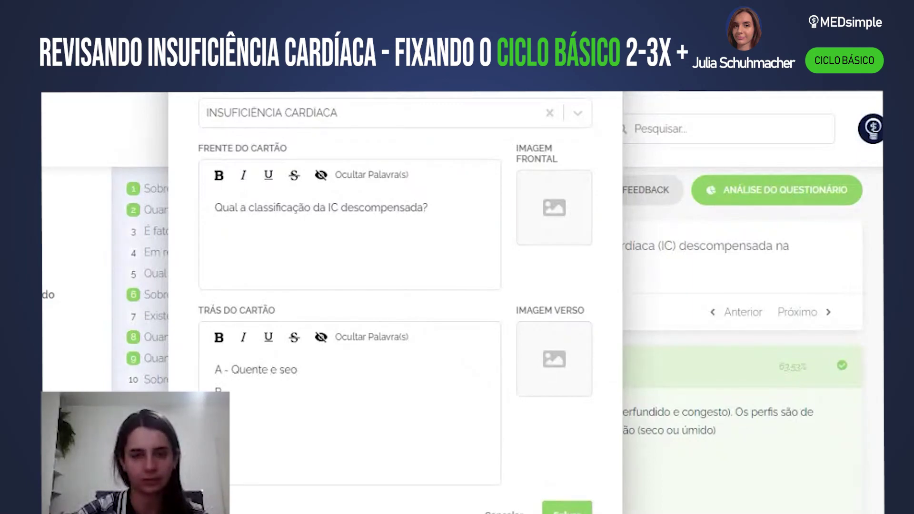
key(BackSpace)
text(co)
- Complete the back with "B - Quente e úmido", "Frio e úmido" and "Frio e seco" plus an image, and save the flashcard
text(B)
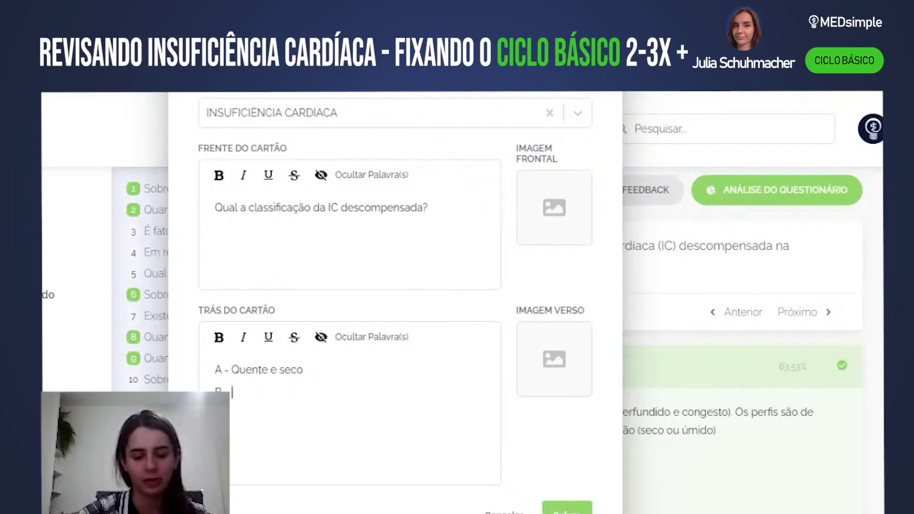
text(Quen)
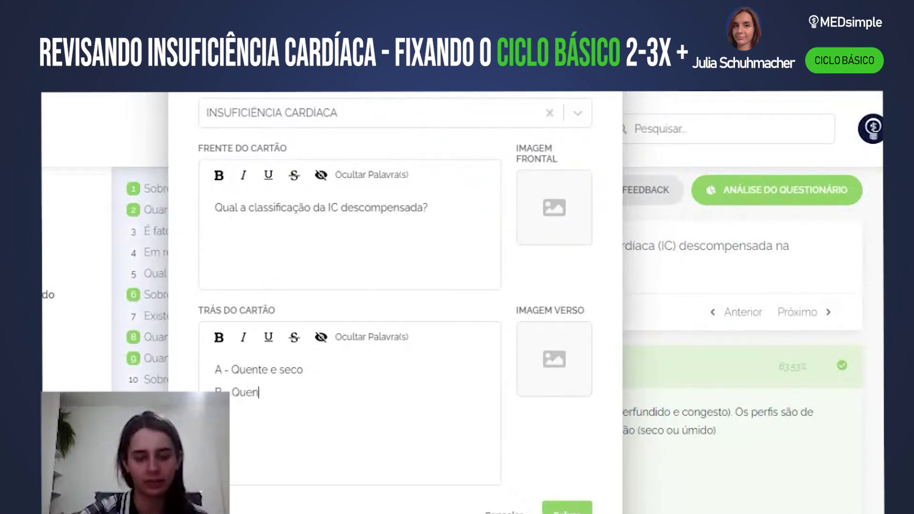
text(te e úmido)
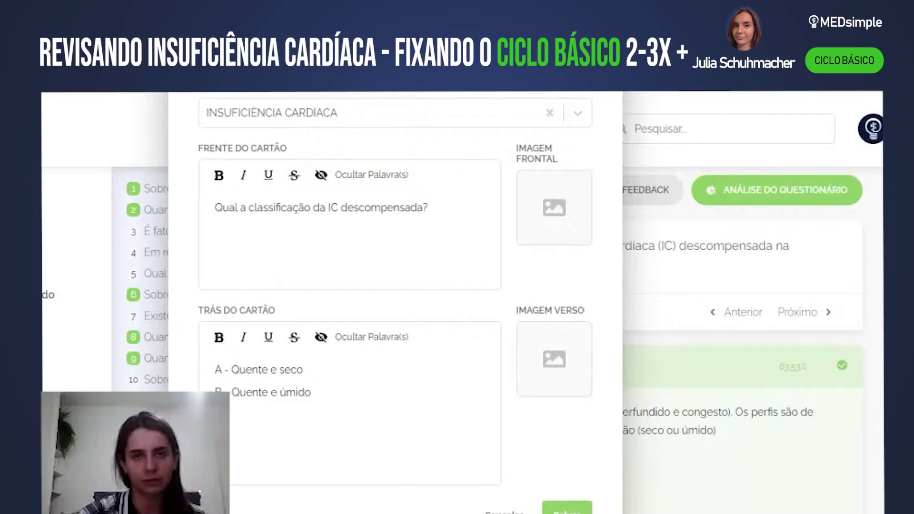
text(Frio e úmido)
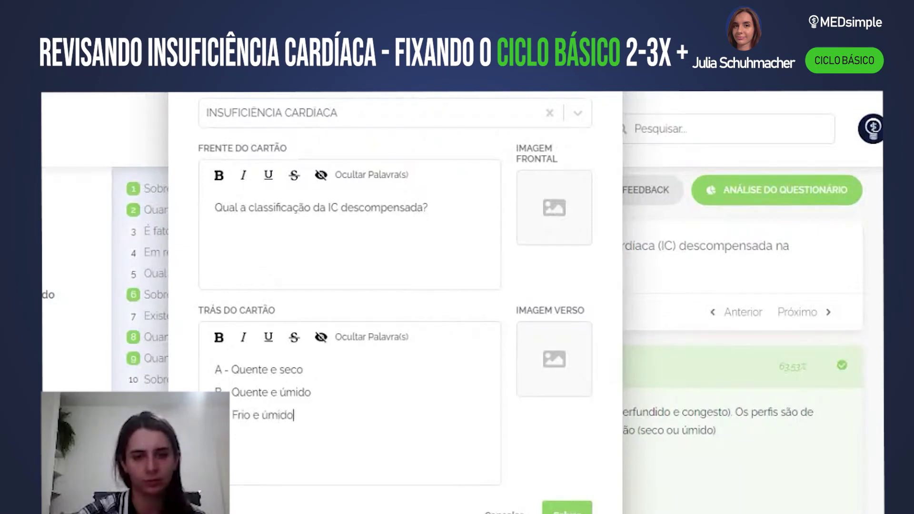
key(Return)
text(D -)
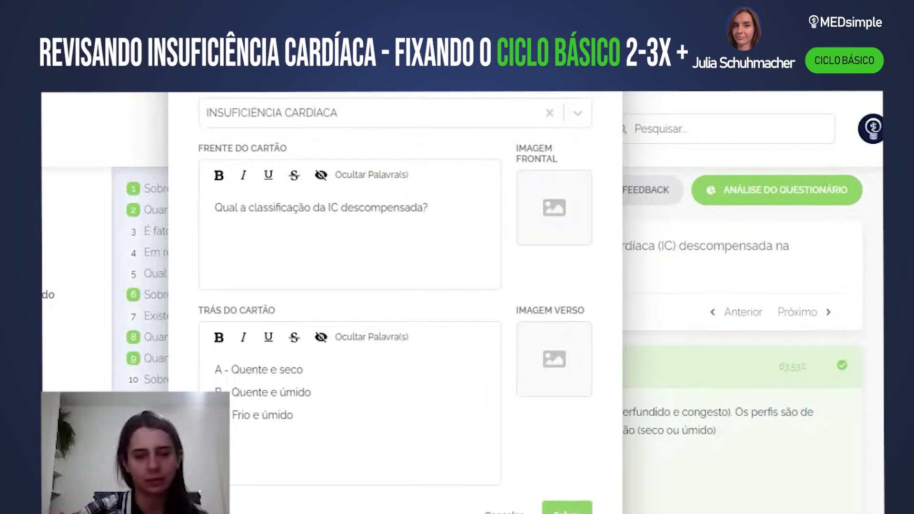
text(Frio e seco)
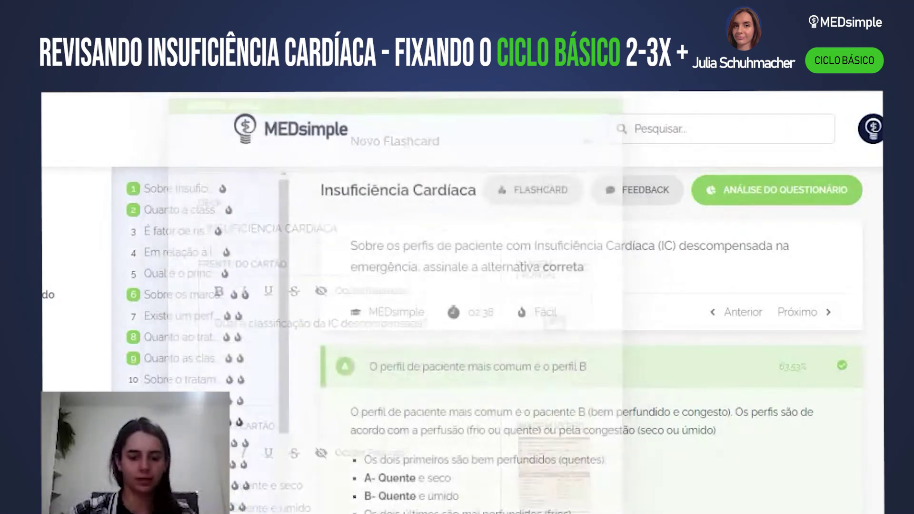
- Open the question on the exam of choice for diagnosing and monitoring heart failure and answer it with alternative B, Ecocardiograma
scroll(166, 338, down, 4)
click(165, 338)
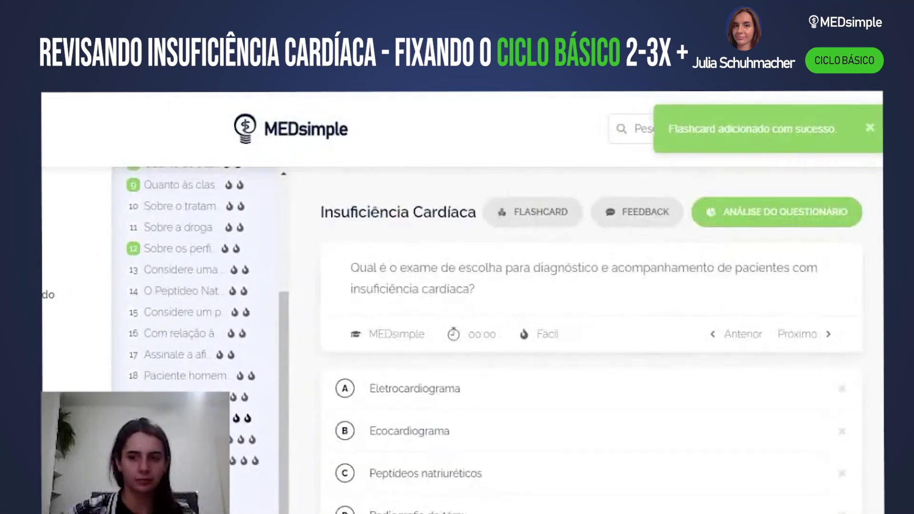
scroll(579, 333, down, 1)
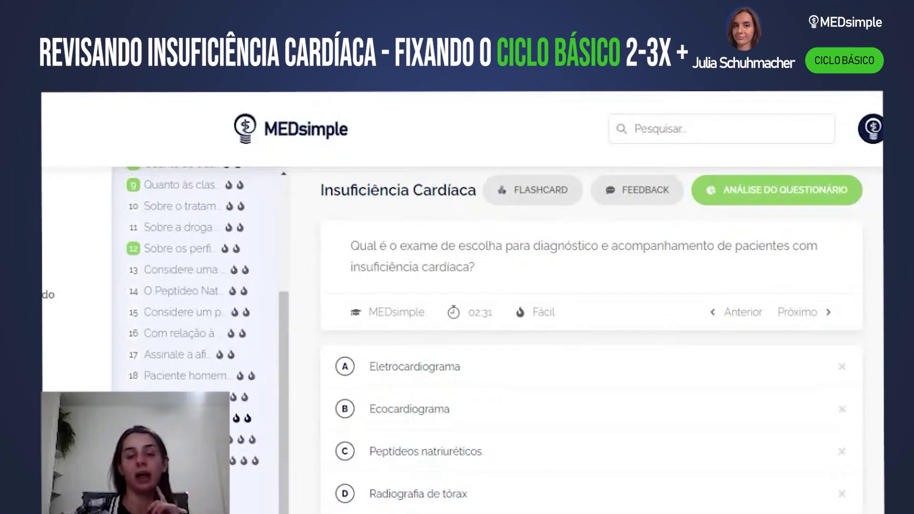
click(497, 426)
scroll(546, 465, down, 3)
scroll(573, 354, up, 4)
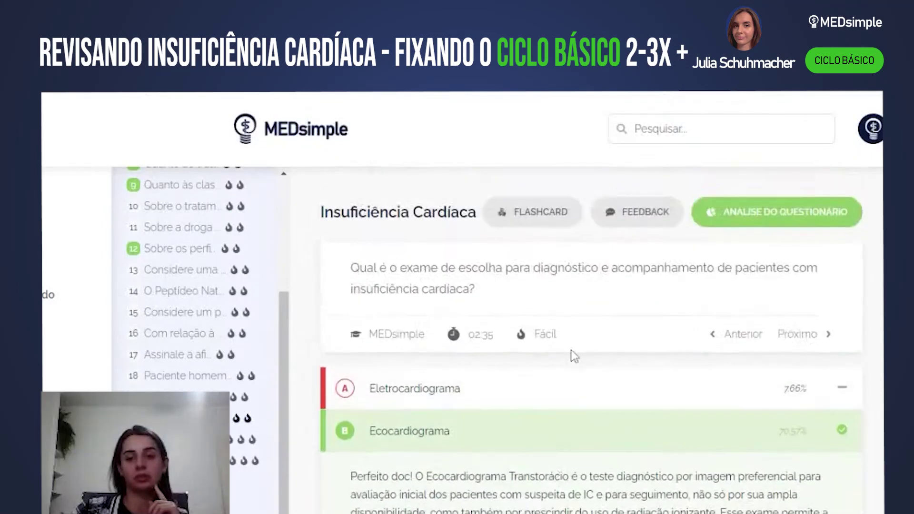
- Start a new flashcard with the front "Qual o exame de escolha para diagnóstico e acompanhamento em paciente com IC?"
click(562, 223)
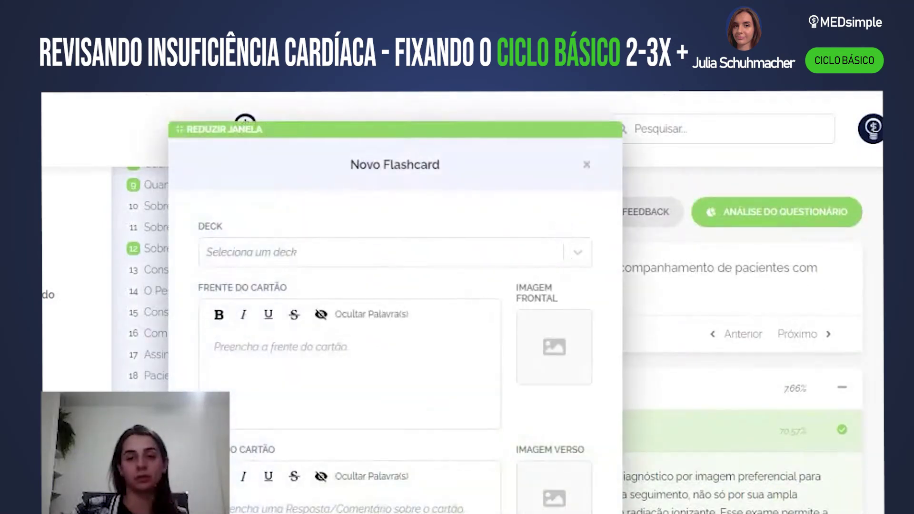
text(Qu)
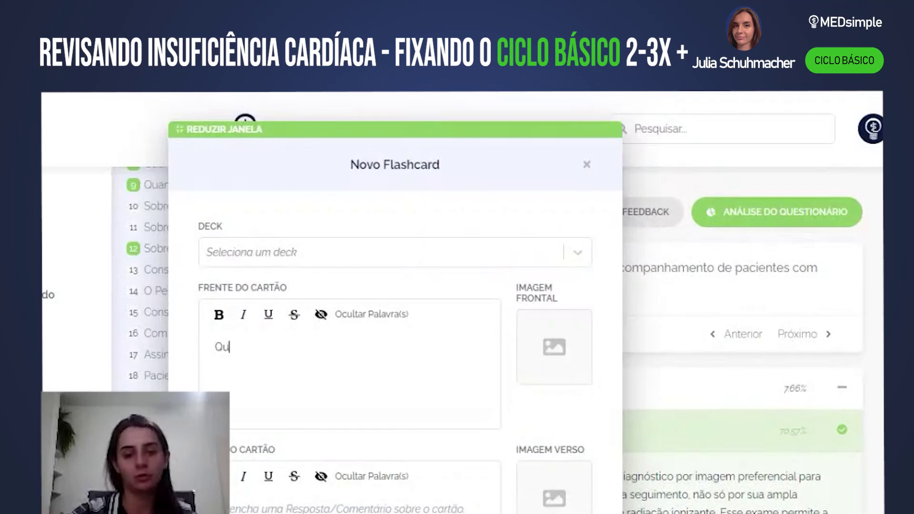
text(al o exame de )
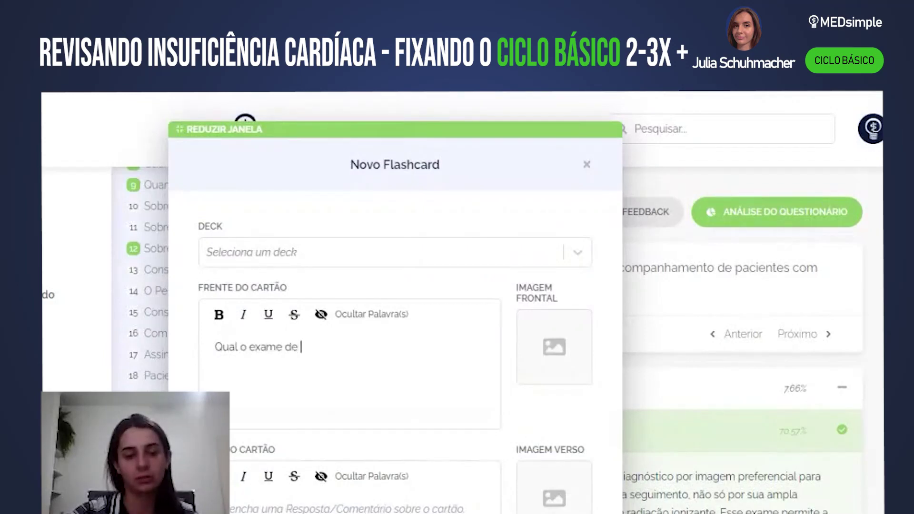
text(escolha par)
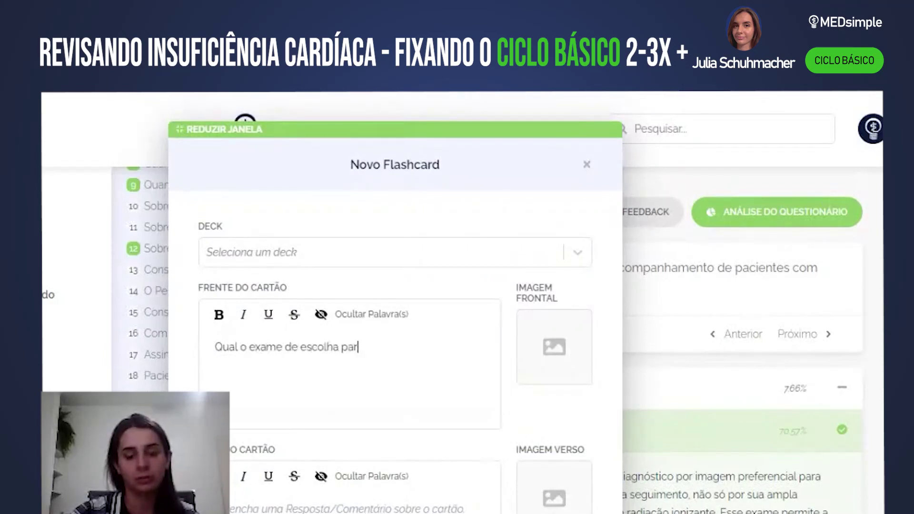
text(a diagnóstico)
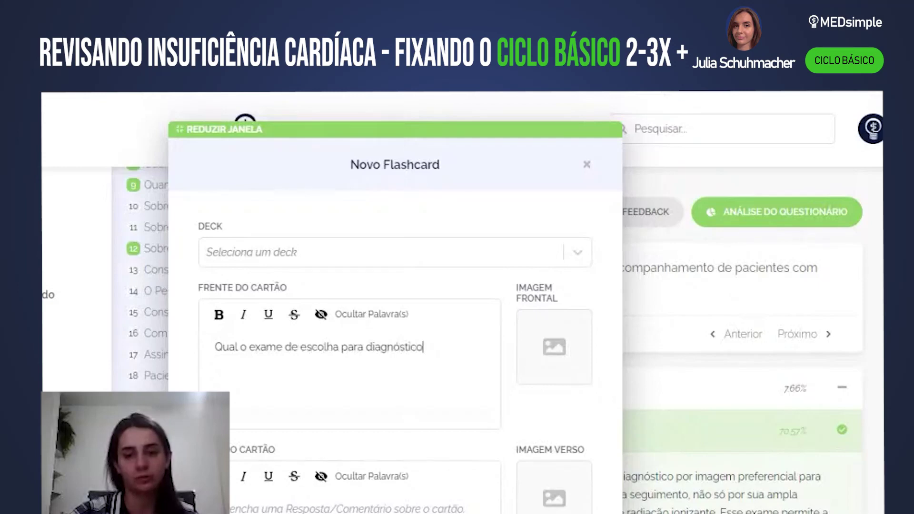
text( e acompa)
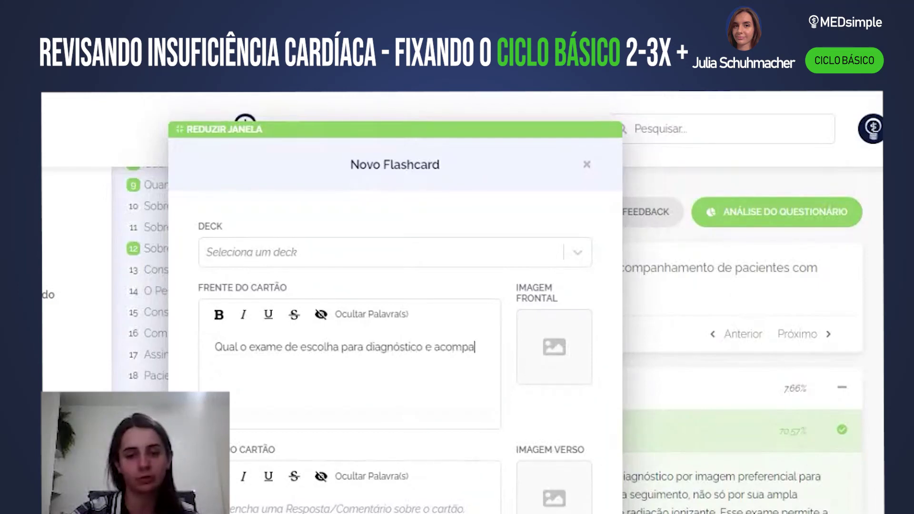
text(nhamento )
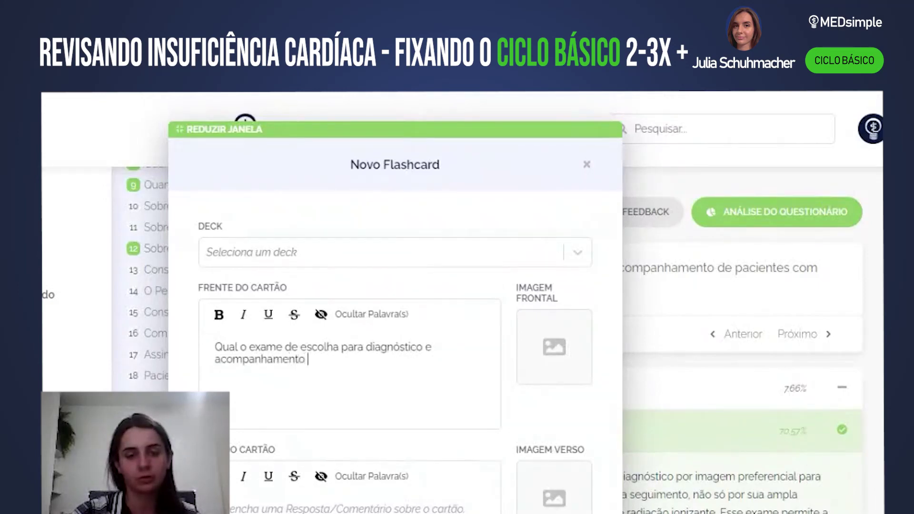
text(em pacient)
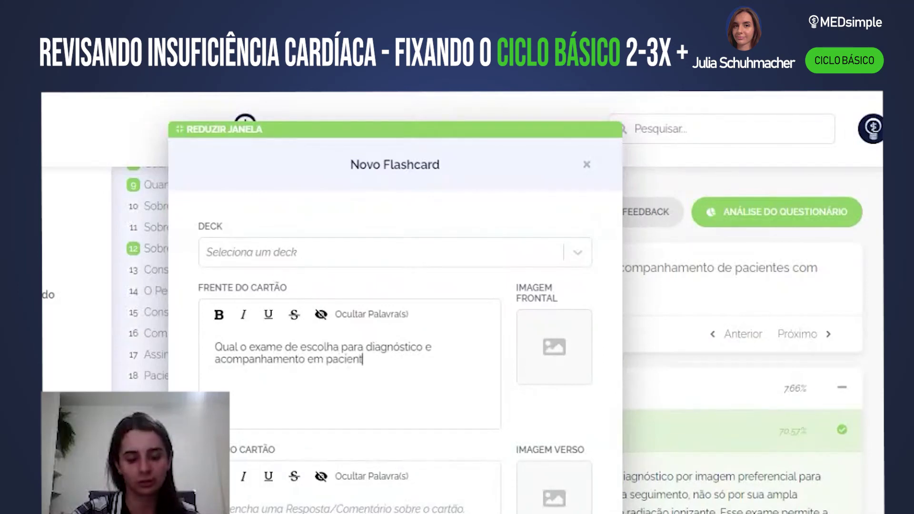
text(e com IC?)
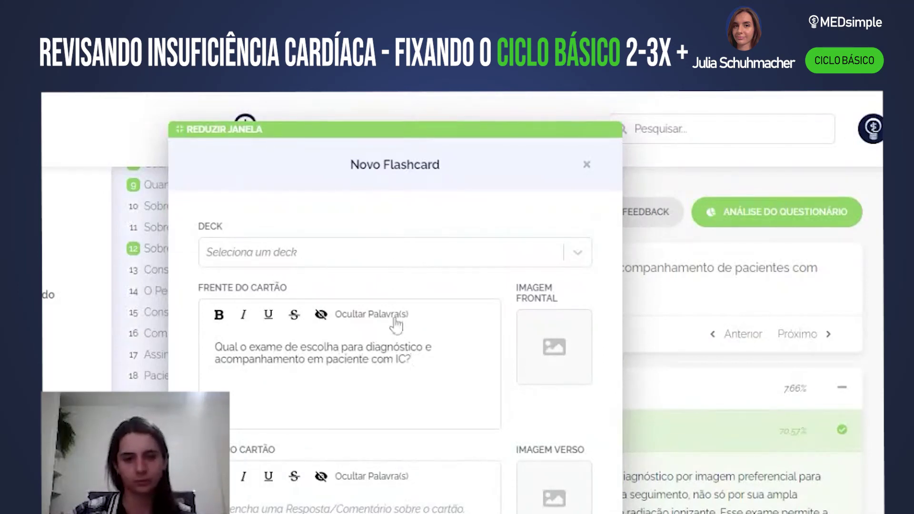
- Write "Ecocardiograma" as the answer on the back of the card
scroll(394, 322, down, 3)
click(216, 370)
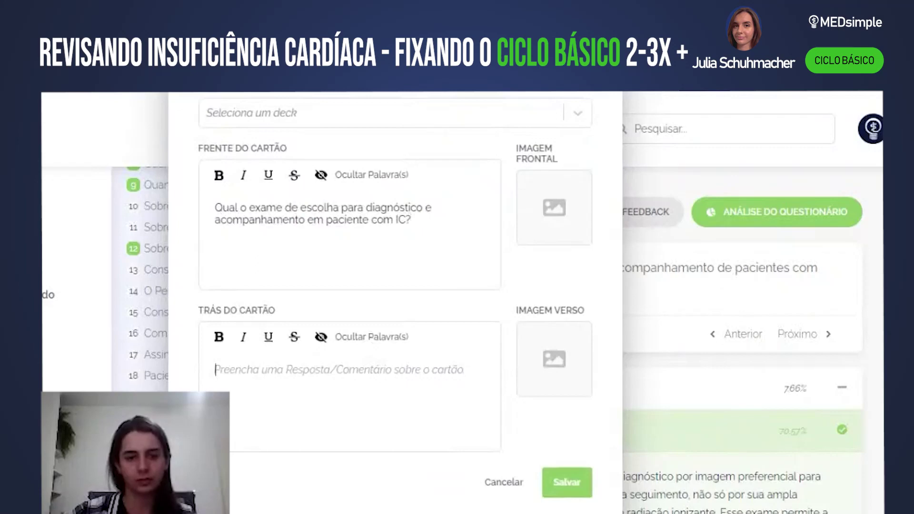
text(Ecocardi)
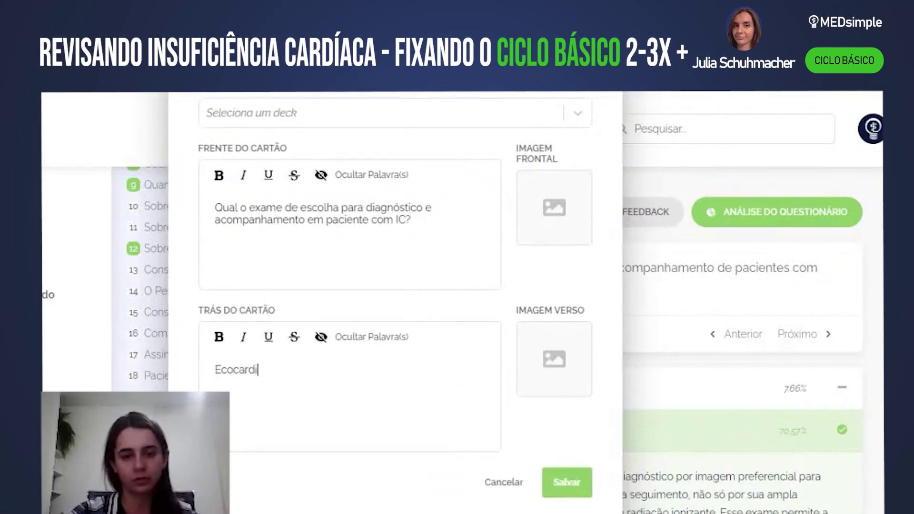
text(ograma)
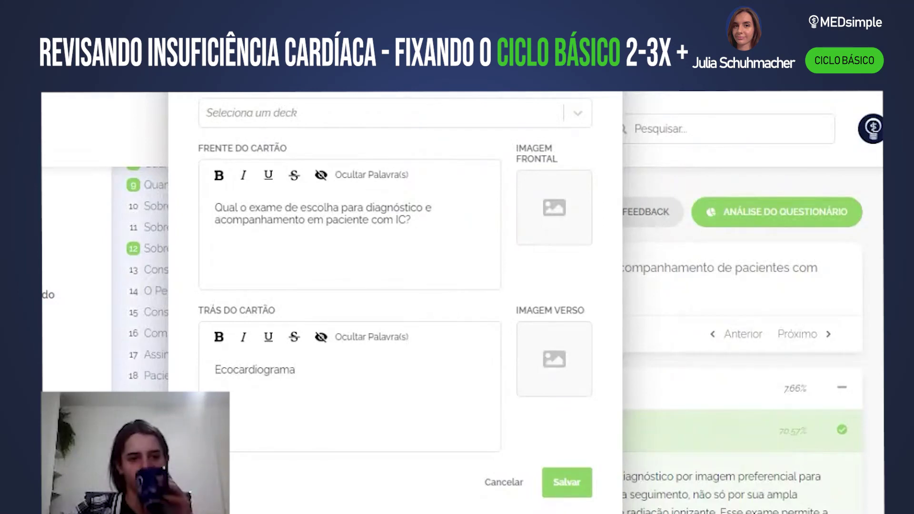
- Add the cardiac imaging picture to the back, assign the card to the INSUFICIÊNCIA CARDÍACA deck and save it
click(555, 495)
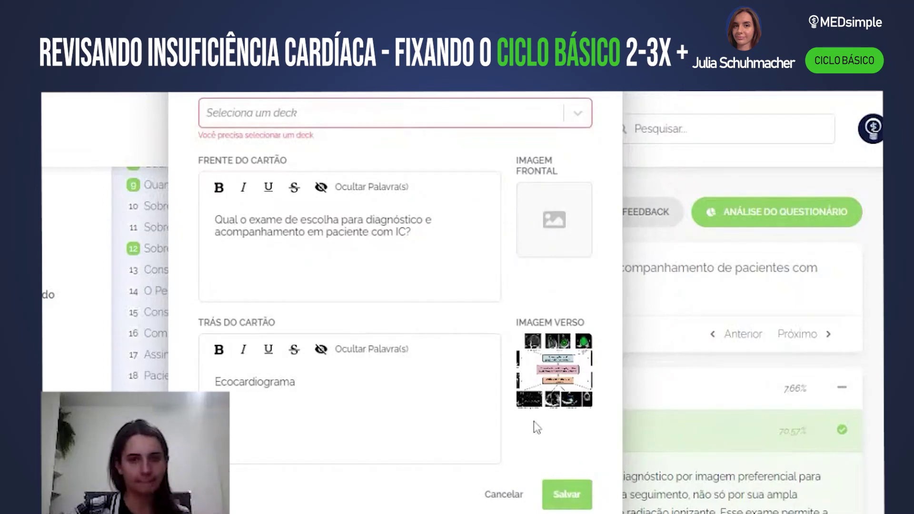
click(493, 114)
click(480, 149)
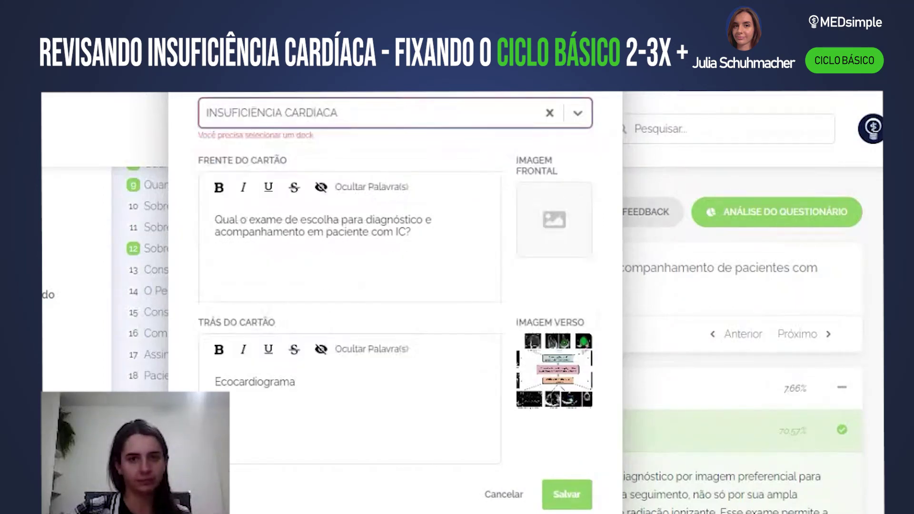
click(561, 504)
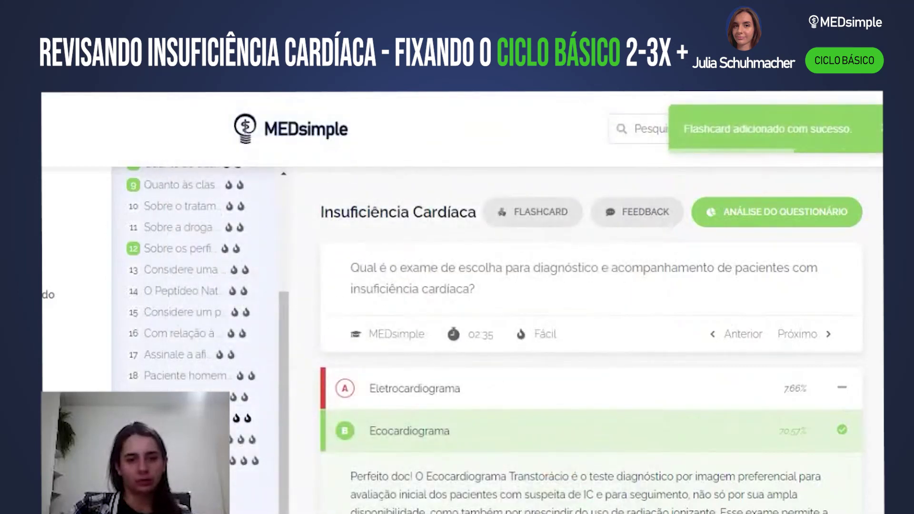
- Open the question on emergency treatment of decompensated heart failure and answer it with alternative D, moderate volume replacement for profiles D or L
click(828, 334)
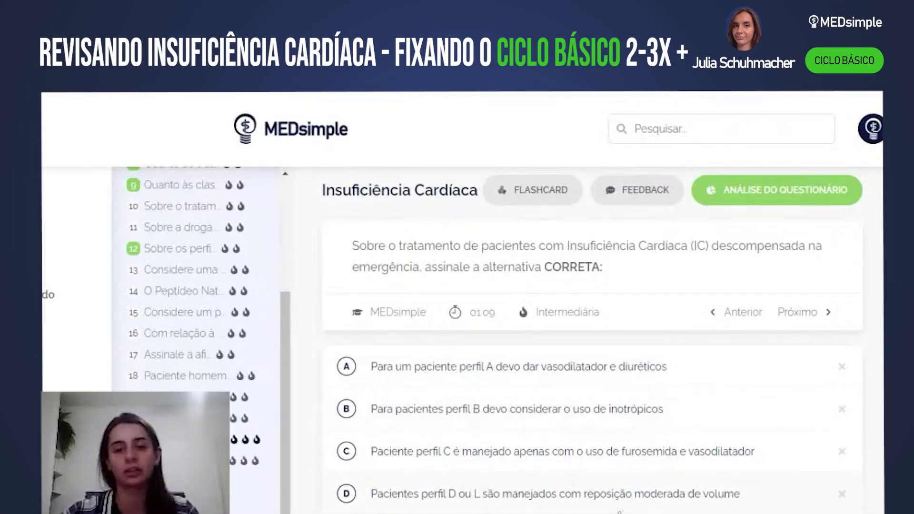
click(619, 505)
scroll(614, 429, down, 5)
scroll(604, 318, up, 5)
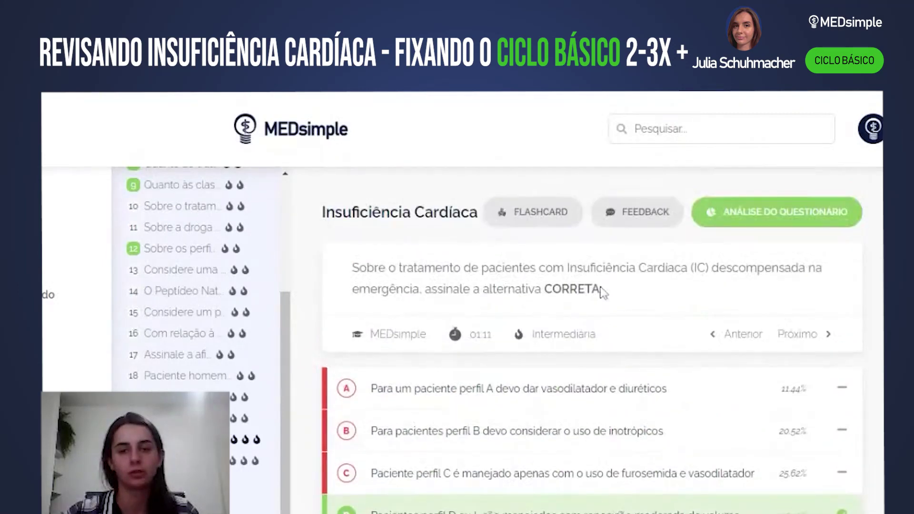
- Start a new flashcard and assign it to the INSUFICIÊNCIA CARDÍACA deck
click(521, 214)
click(440, 260)
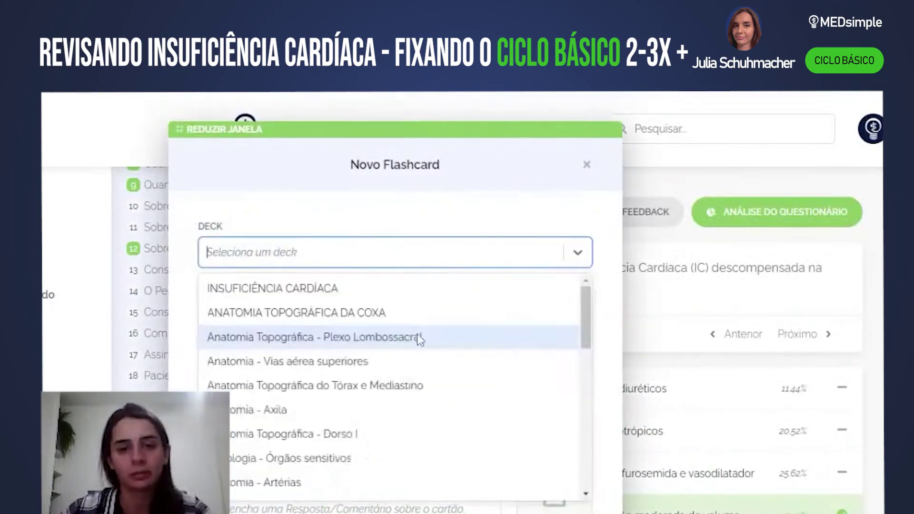
click(404, 296)
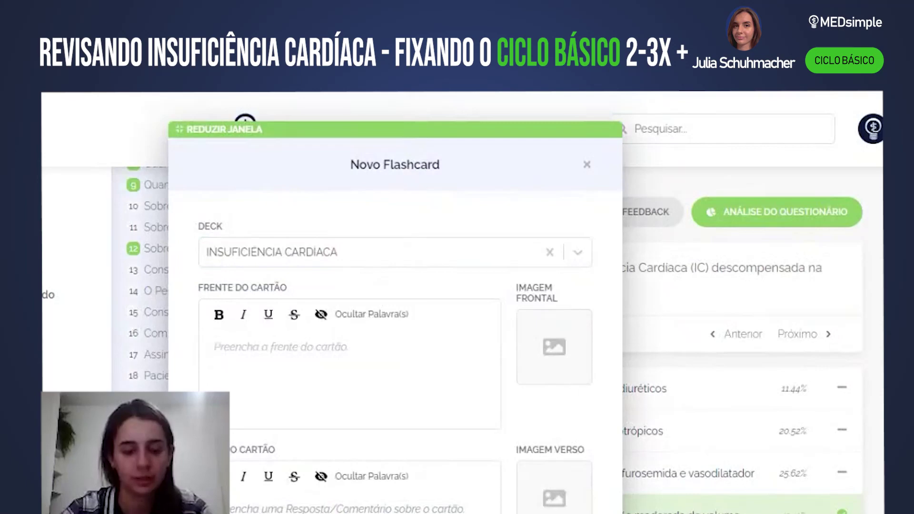
- Write "Qual o tratamento para cada classe da IC descompensada respectivamente?" on the front of the card
text(Qual o tratamento res)
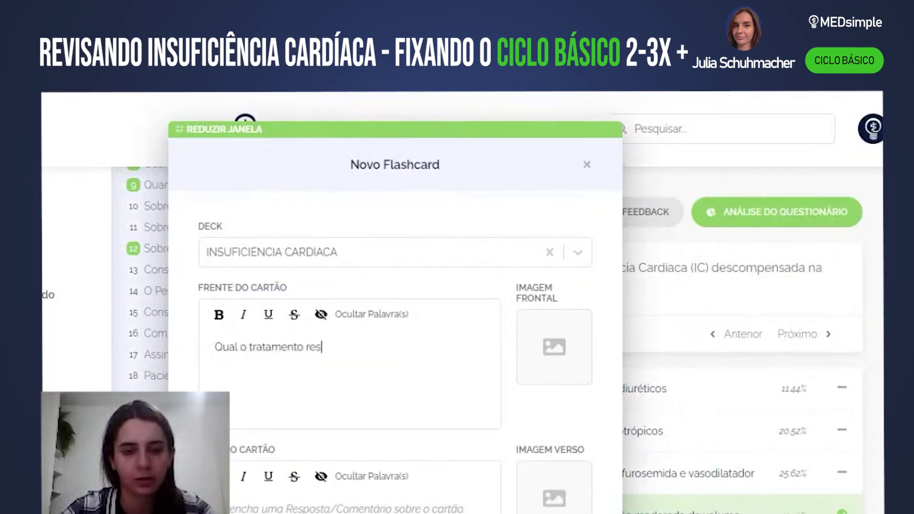
text(pectivo para )
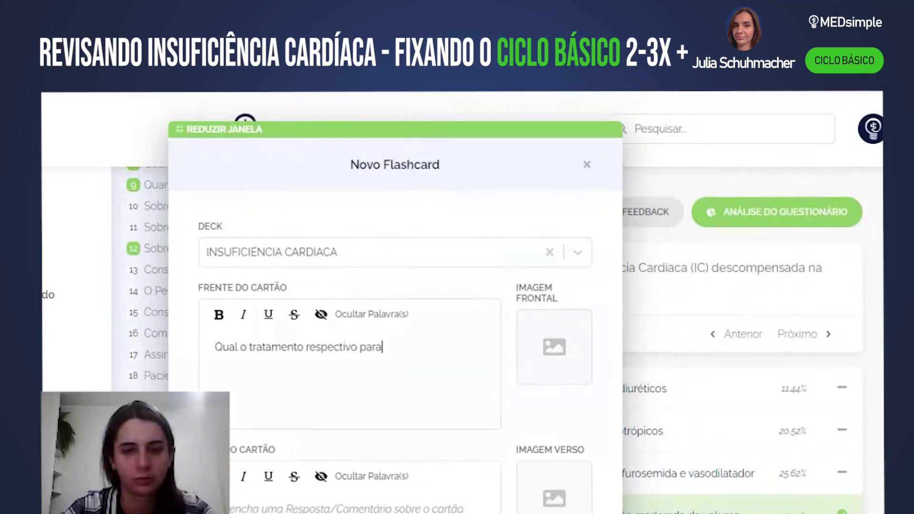
text(cada class)
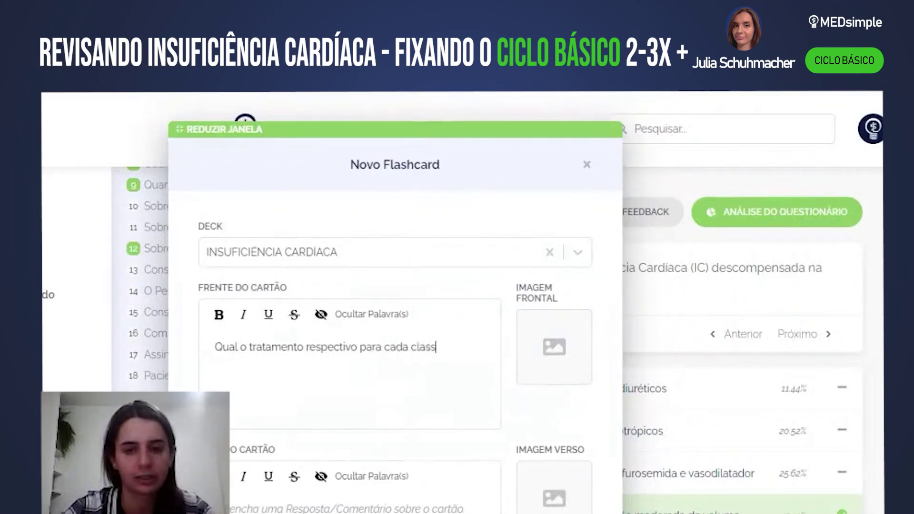
key(BackSpace)
key(BackSpace)
key(BackSpace)
key(BackSpace)
key(BackSpace)
key(BackSpace)
key(BackSpace)
key(BackSpace)
key(BackSpace)
key(BackSpace)
key(BackSpace)
key(BackSpace)
key(BackSpace)
key(BackSpace)
key(BackSpace)
key(BackSpace)
key(BackSpace)
key(BackSpace)
key(BackSpace)
key(BackSpace)
text(para cada cl)
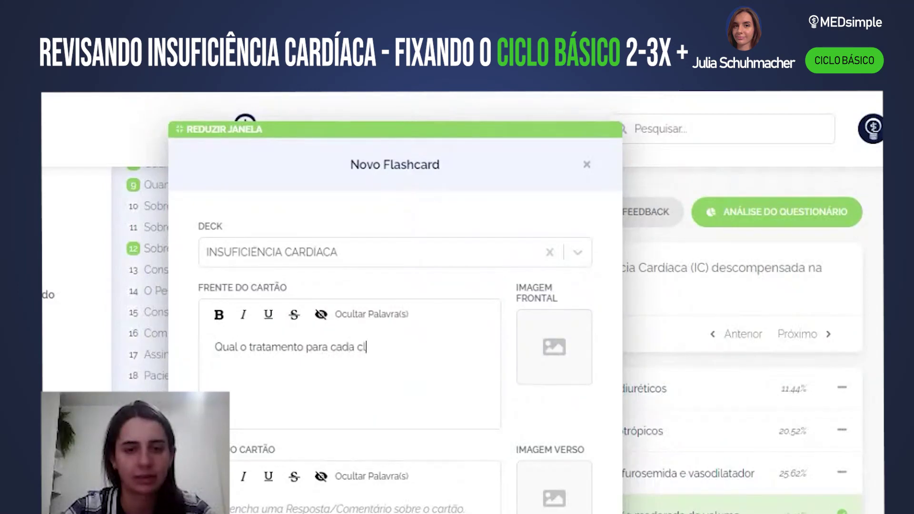
text(asse da IC)
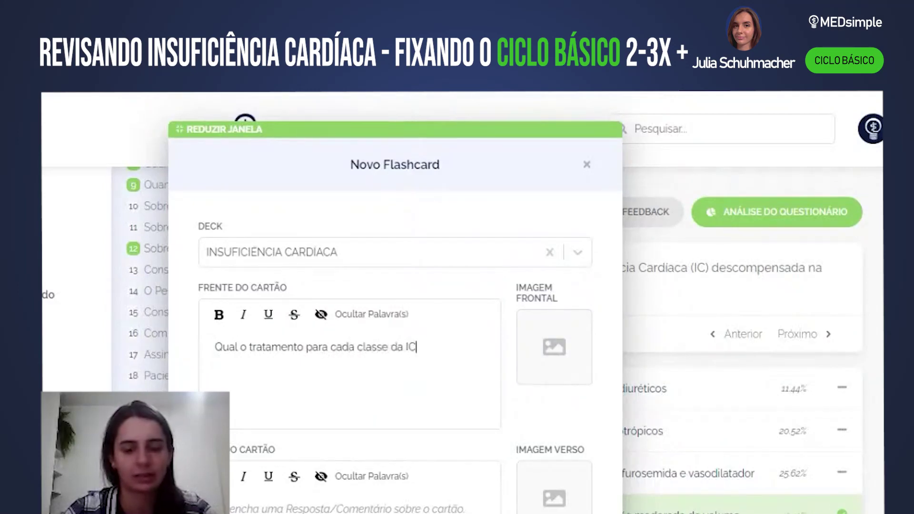
text( descompensada )
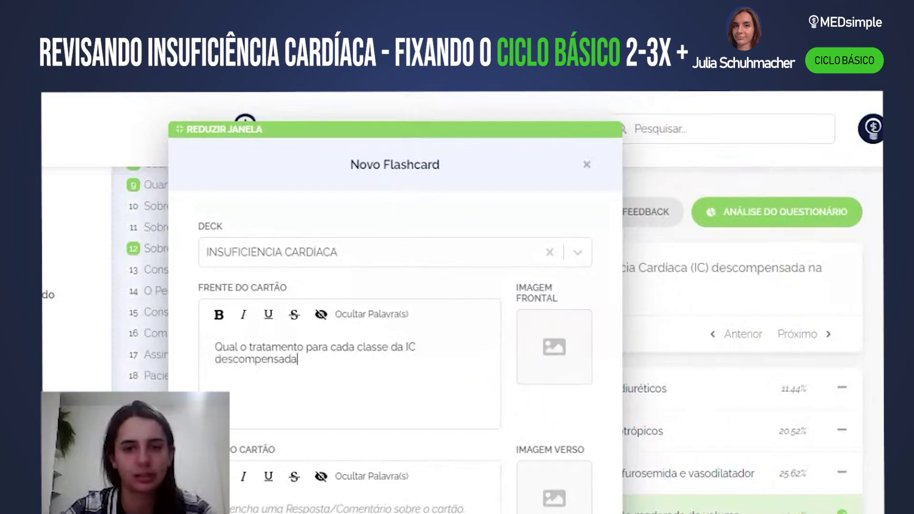
text(respectivam)
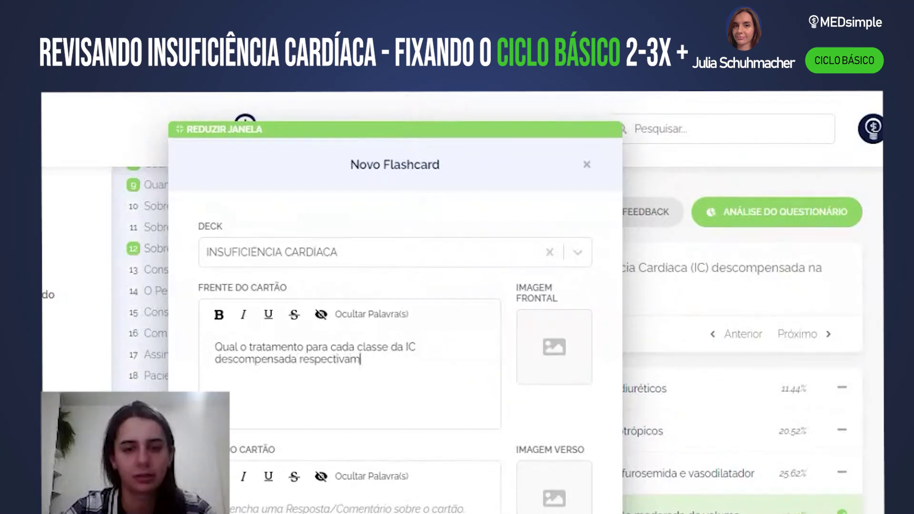
text(ente?)
- Begin the back of the card with "A - Averiguar adesão ao tratamento e causa da descompensação" and start the diuretic line
scroll(361, 388, down, 3)
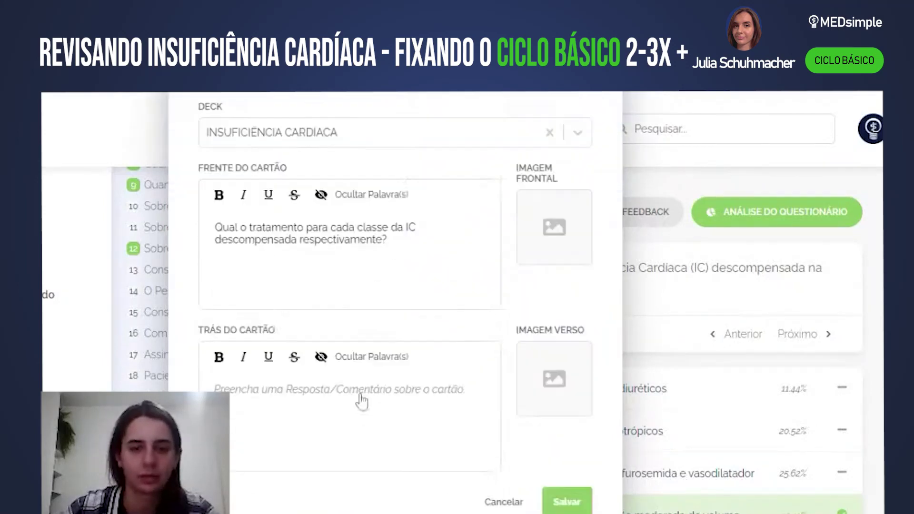
click(215, 370)
text(A - )
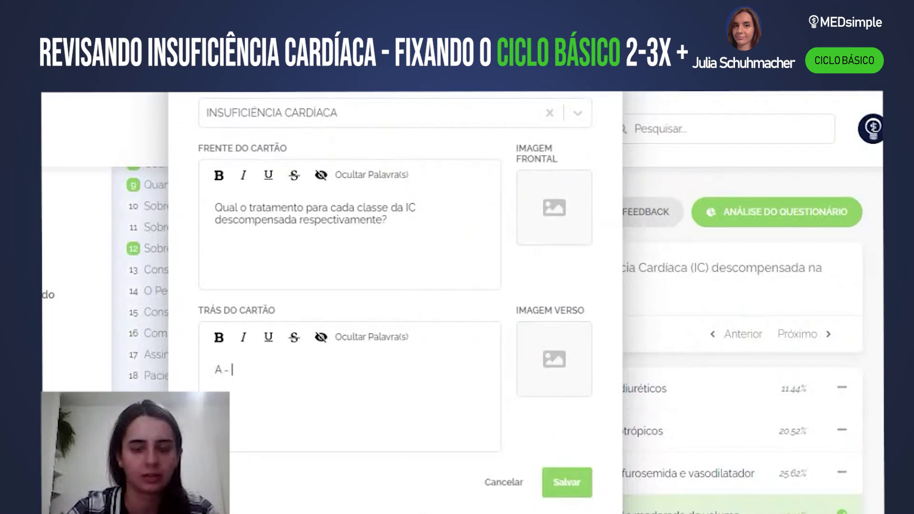
text(Aver)
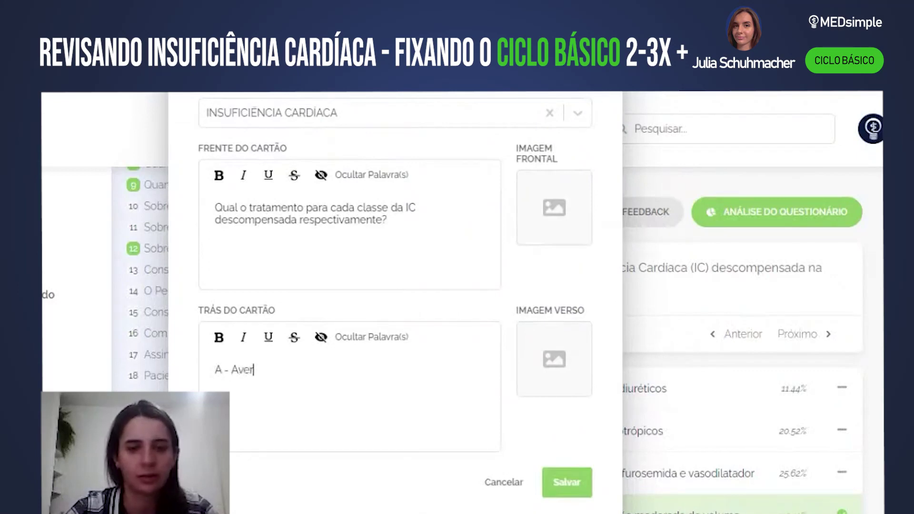
text(iguar adesão)
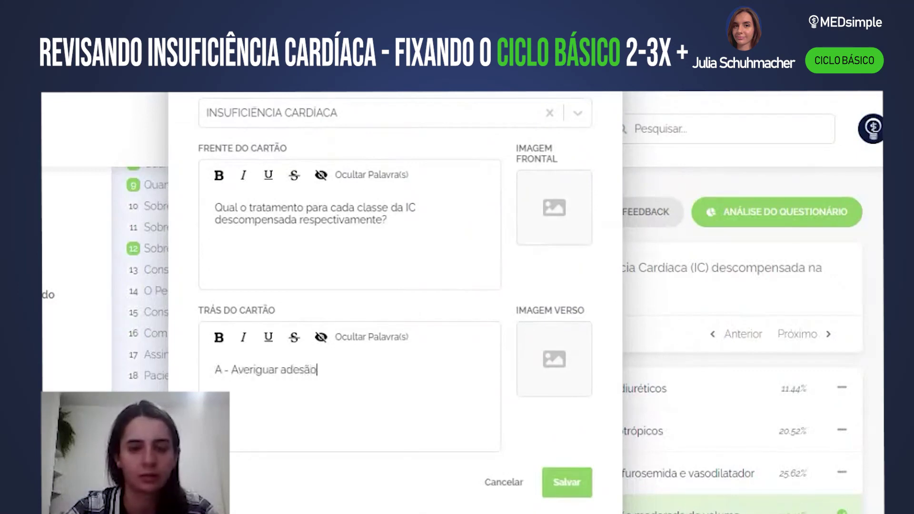
text( ao tratamento e )
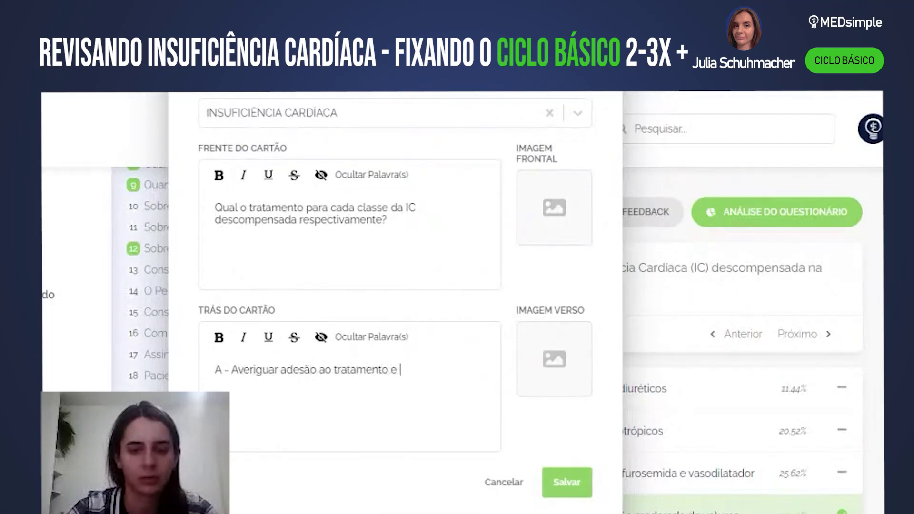
text(causa )
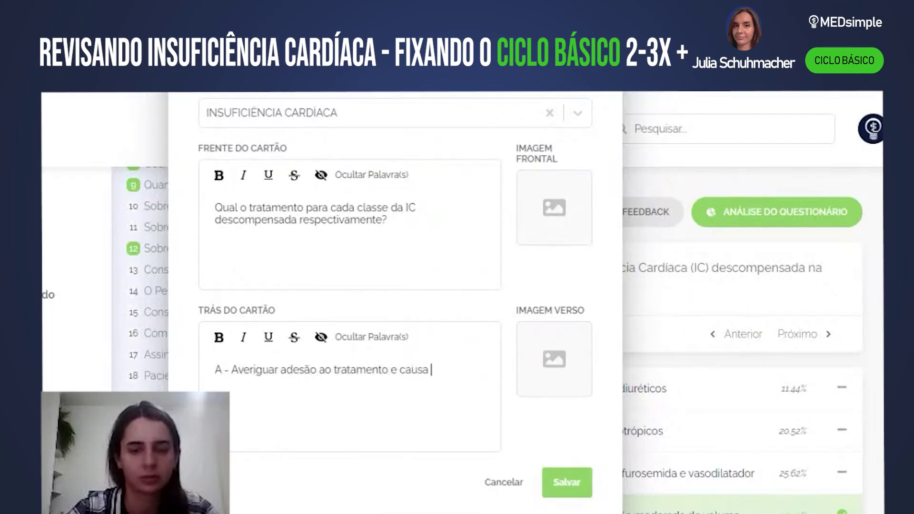
text(da descompensa)
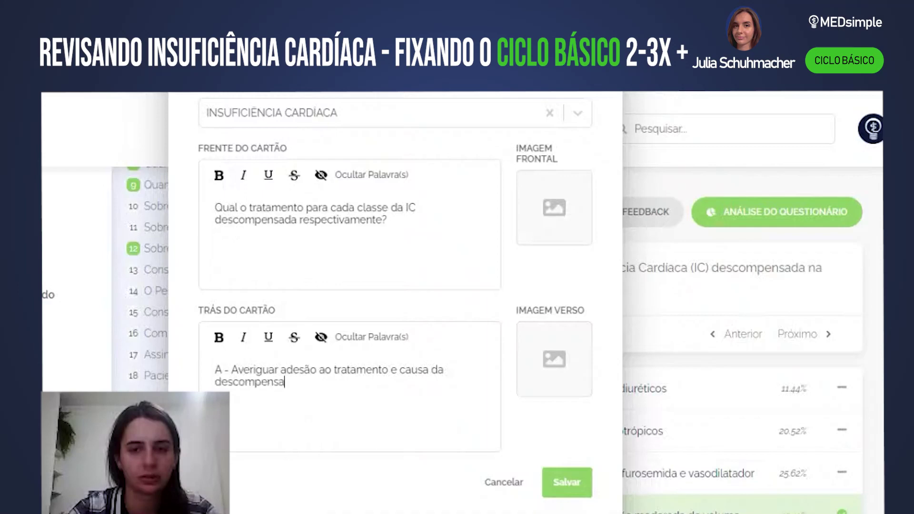
text(ção Diurétioc o)
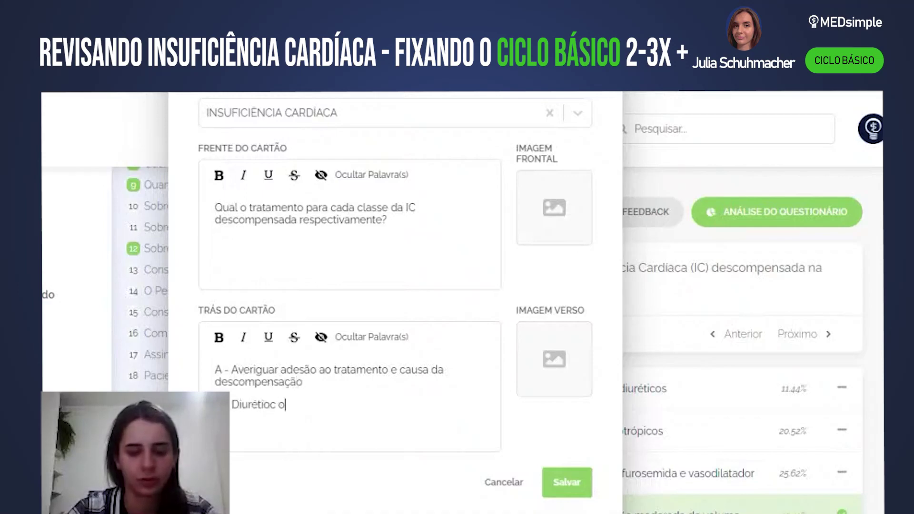
- Complete the second treatment line as "Diurétioco e vasocilatador" and add a third line, "Inotrópico e vasodilator"
key(BackSpace)
key(BackSpace)
text(o e vasocilatador I)
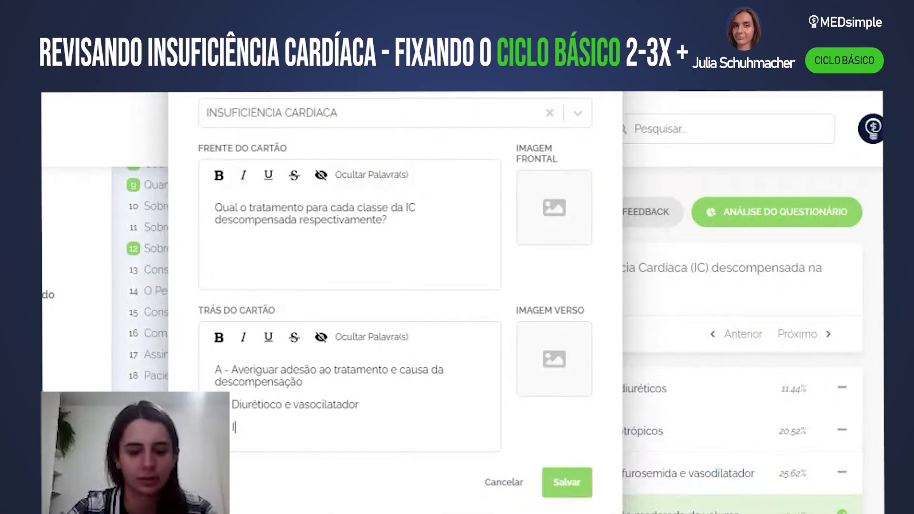
text(notrópico)
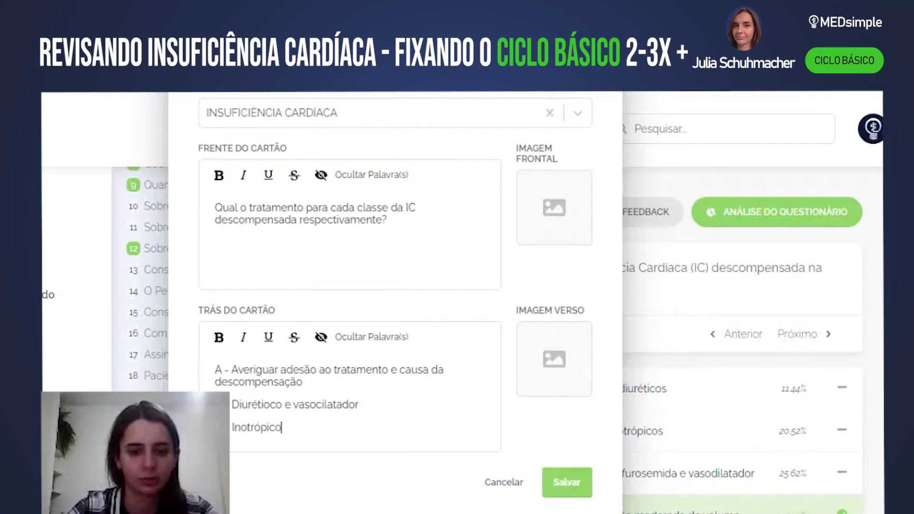
text( e vasodilator)
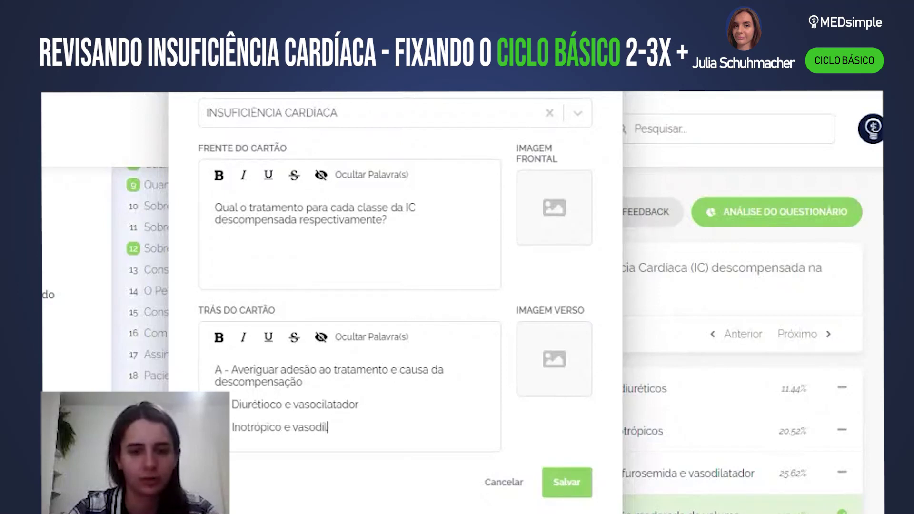
- Add "Hidratação endovenosa" as the last treatment line and save the card with the flowchart image on its back
key(Return)
text(Hidratac)
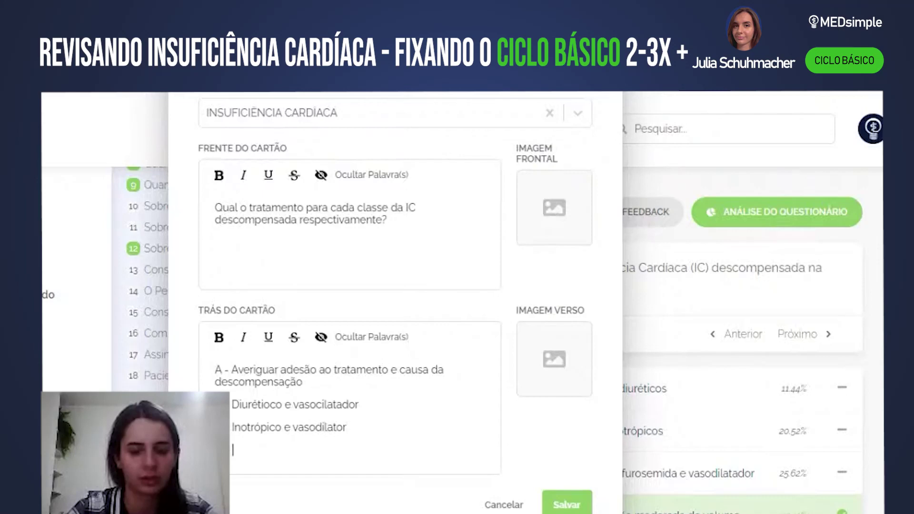
text(ã)
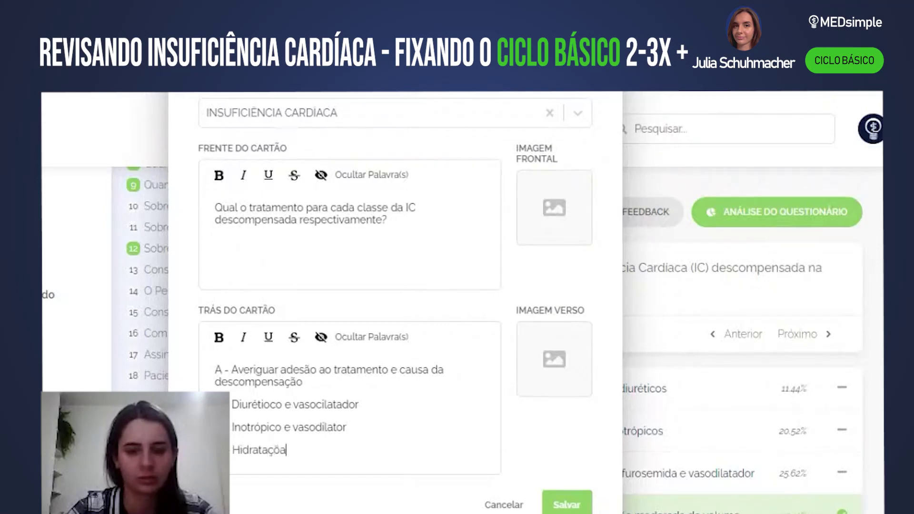
key(BackSpace)
key(BackSpace)
text(ção endova)
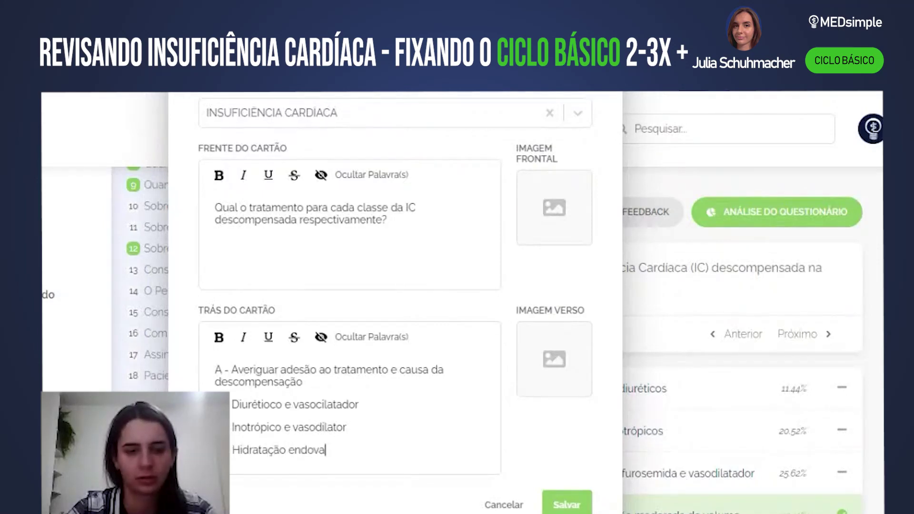
key(BackSpace)
text(enosa)
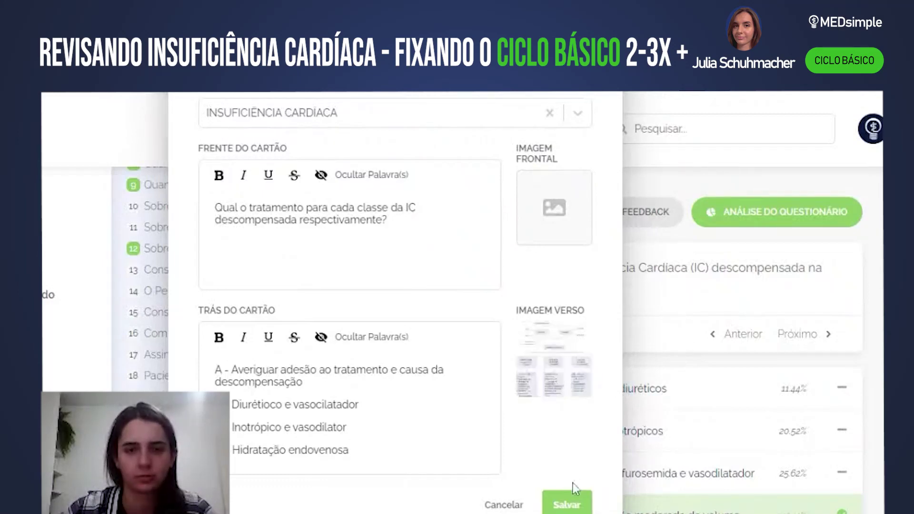
click(571, 505)
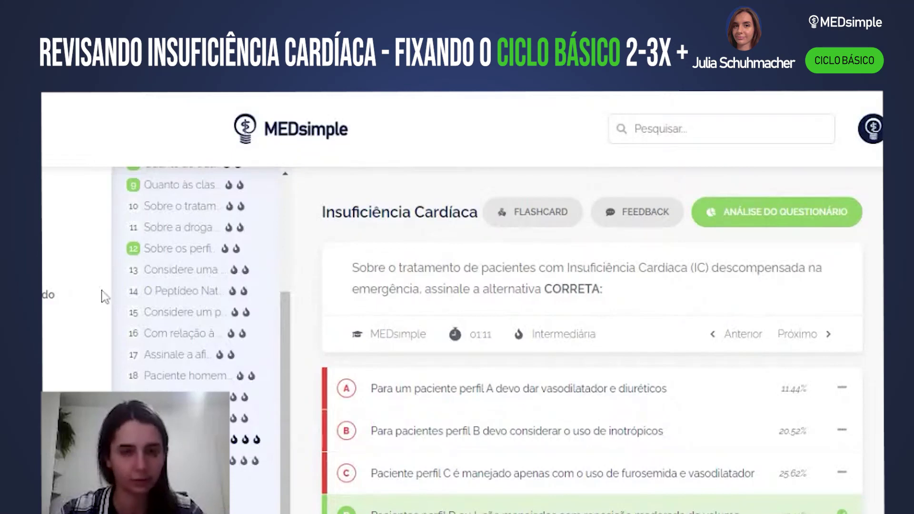
- Open question 13 and highlight "ortopneia, dispneia paroxística noturna e edema progressivo de membros inferiores." in blue
click(180, 277)
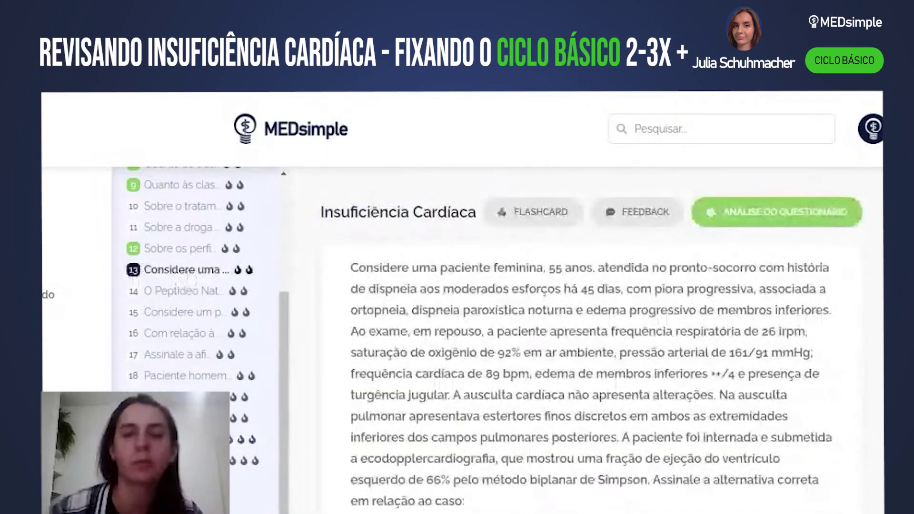
scroll(558, 330, down, 5)
scroll(558, 330, up, 5)
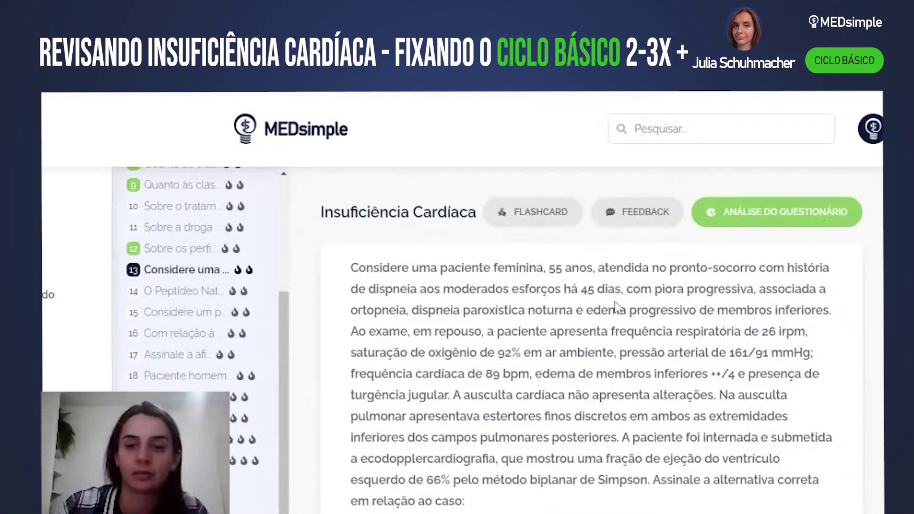
drag(350, 310, 838, 318)
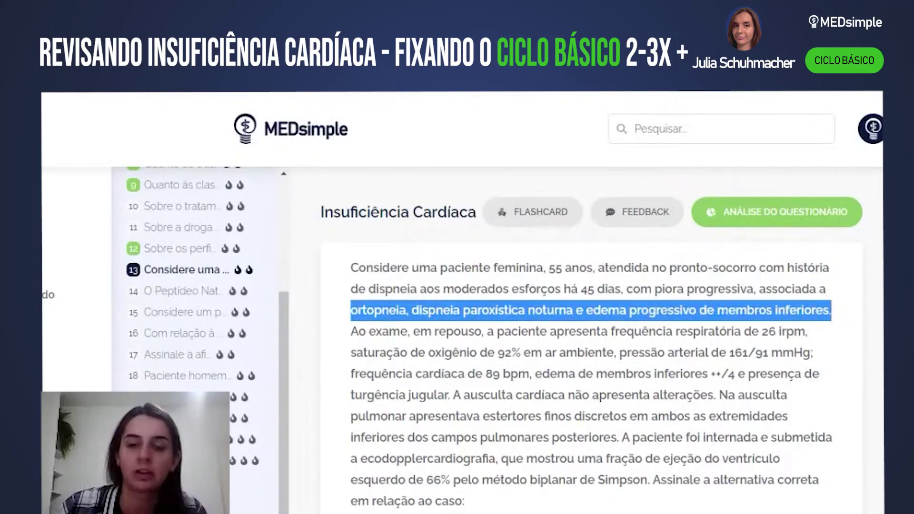
click(592, 280)
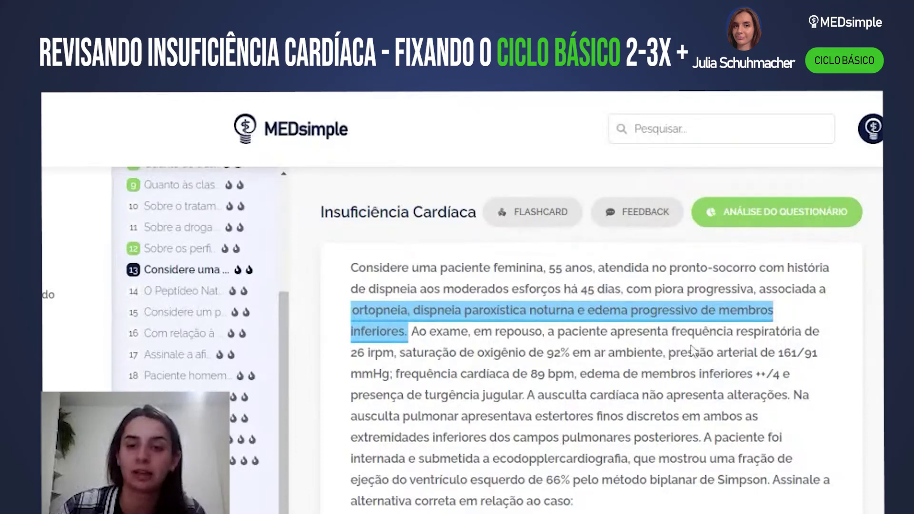
- Highlight "26 irpm", the oxygen saturation and blood pressure values, and "edema de membros inferiores ++/4" in blue in the question 13 case
drag(351, 352, 394, 352)
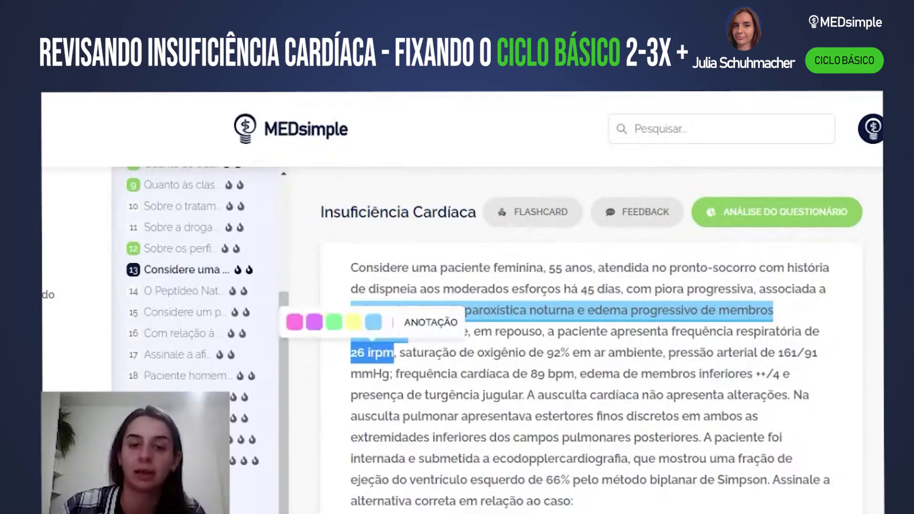
click(372, 329)
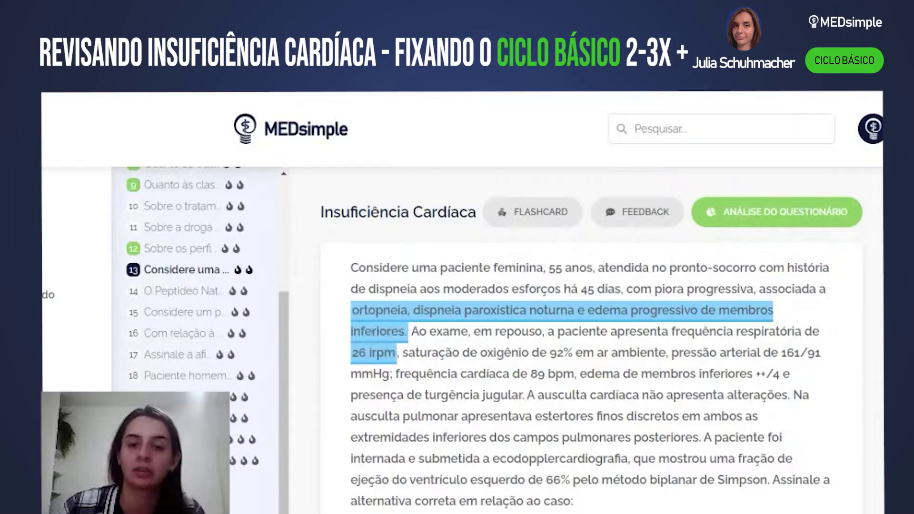
mouse_move(400, 353)
mouse_down()
mouse_move(832, 366)
mouse_move(471, 346)
mouse_move(402, 352)
mouse_up()
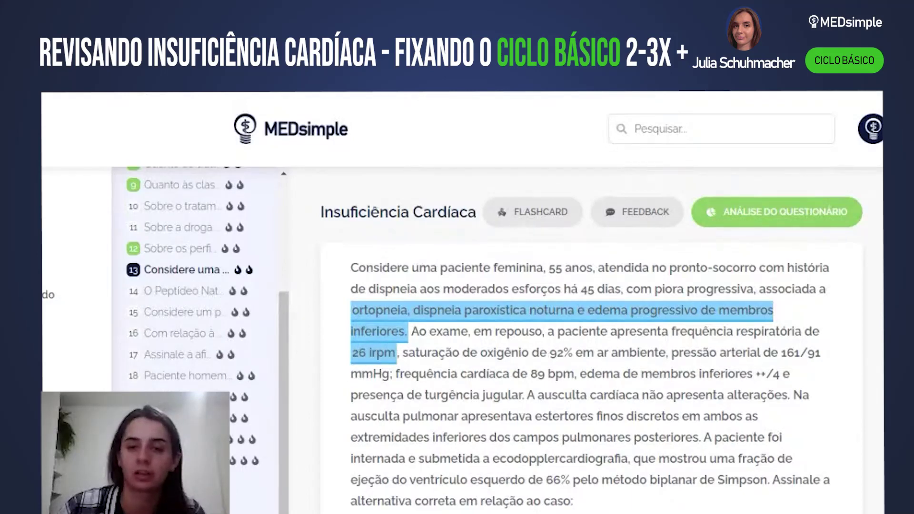
drag(401, 353, 390, 375)
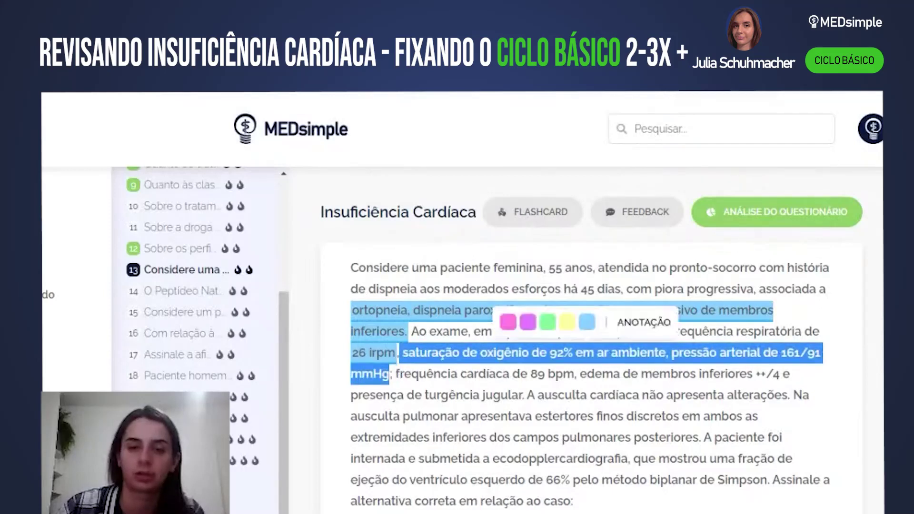
click(589, 324)
drag(591, 374, 783, 375)
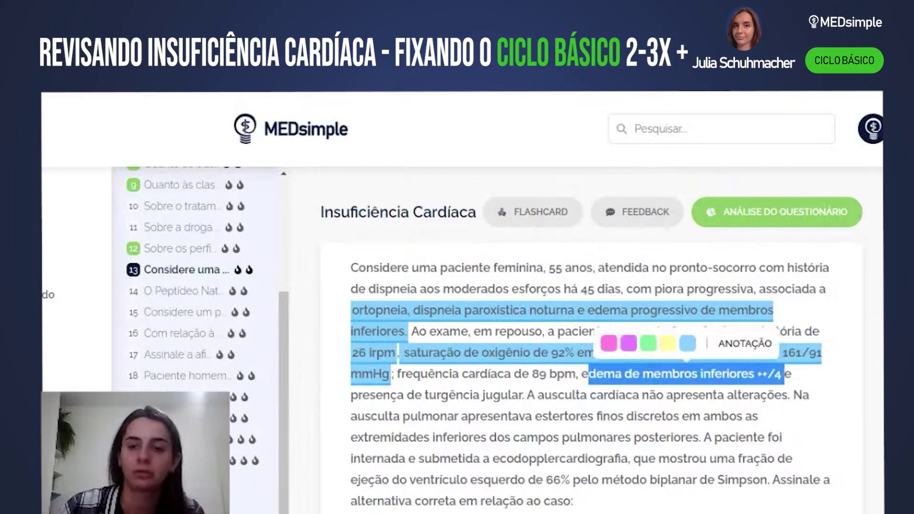
click(590, 353)
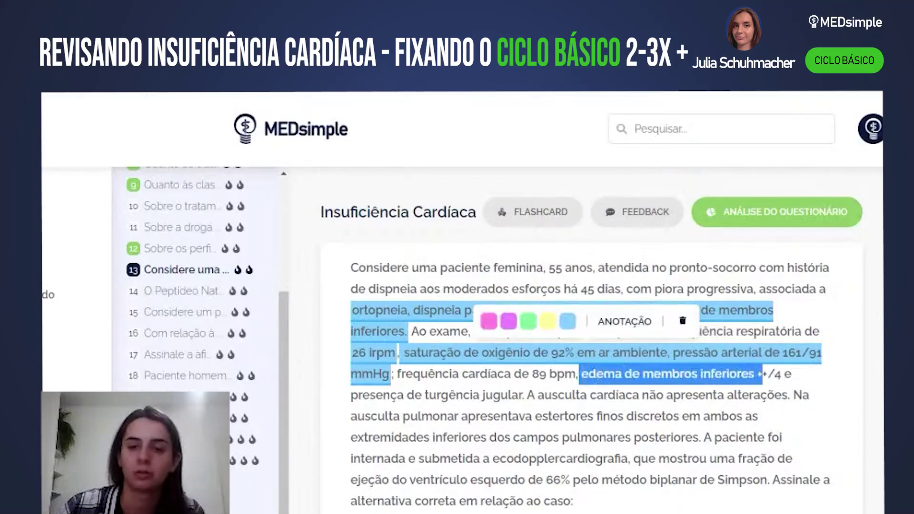